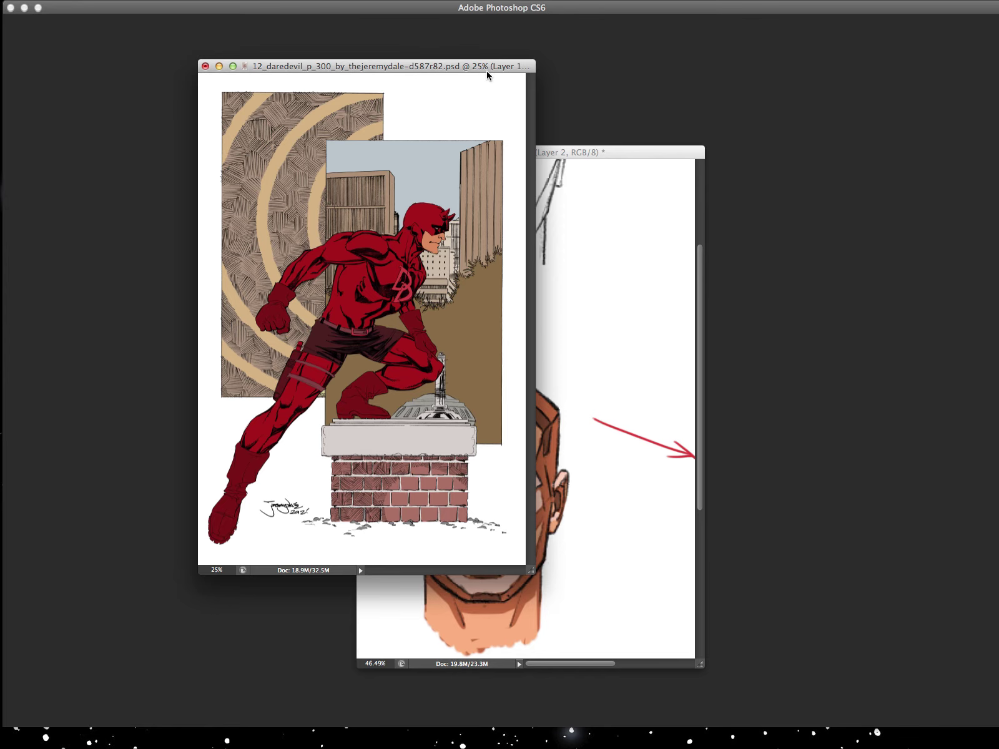
Bring the Untitled-1 head study to the front and move its window beside the Daredevil artwork
click(607, 150)
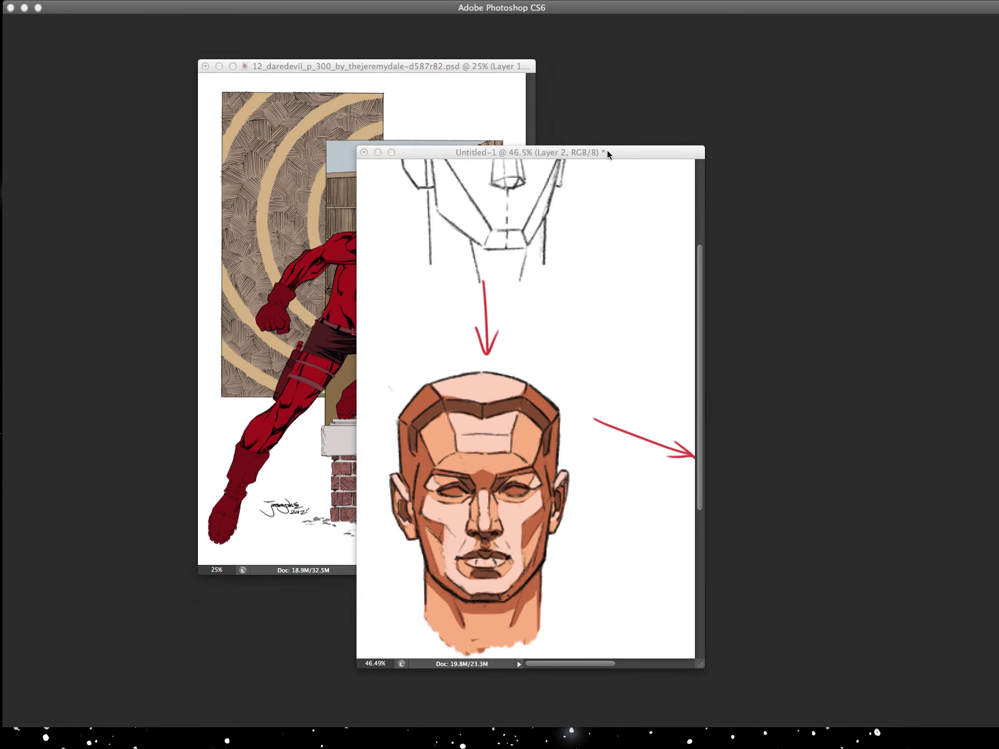
key(Tab)
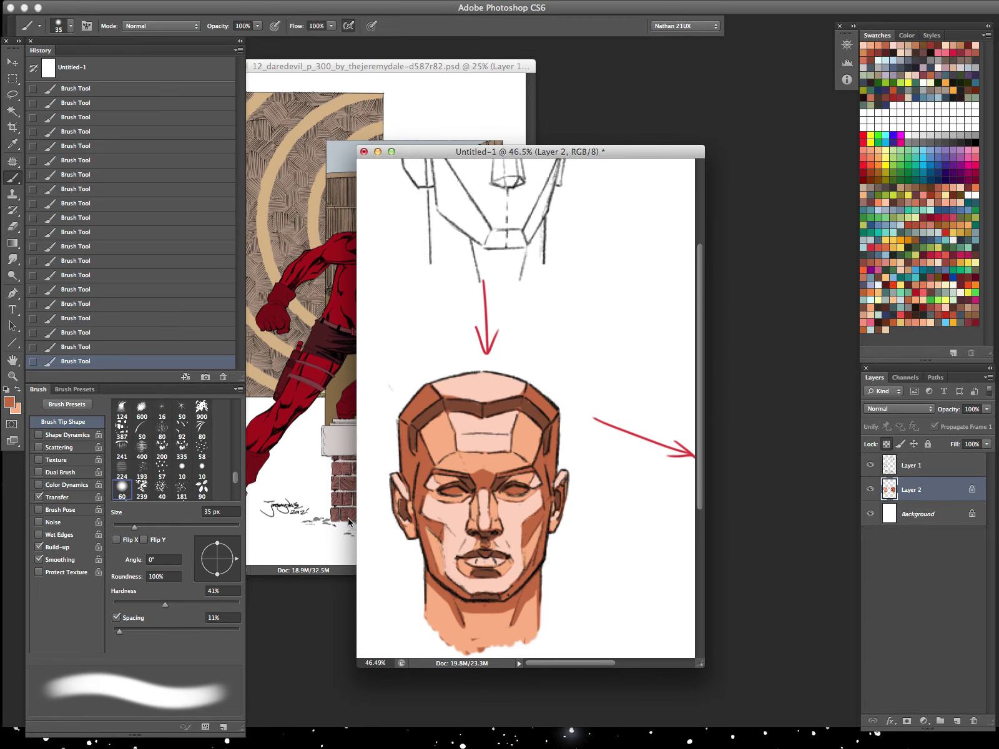
key(Tab)
drag(428, 146, 649, 167)
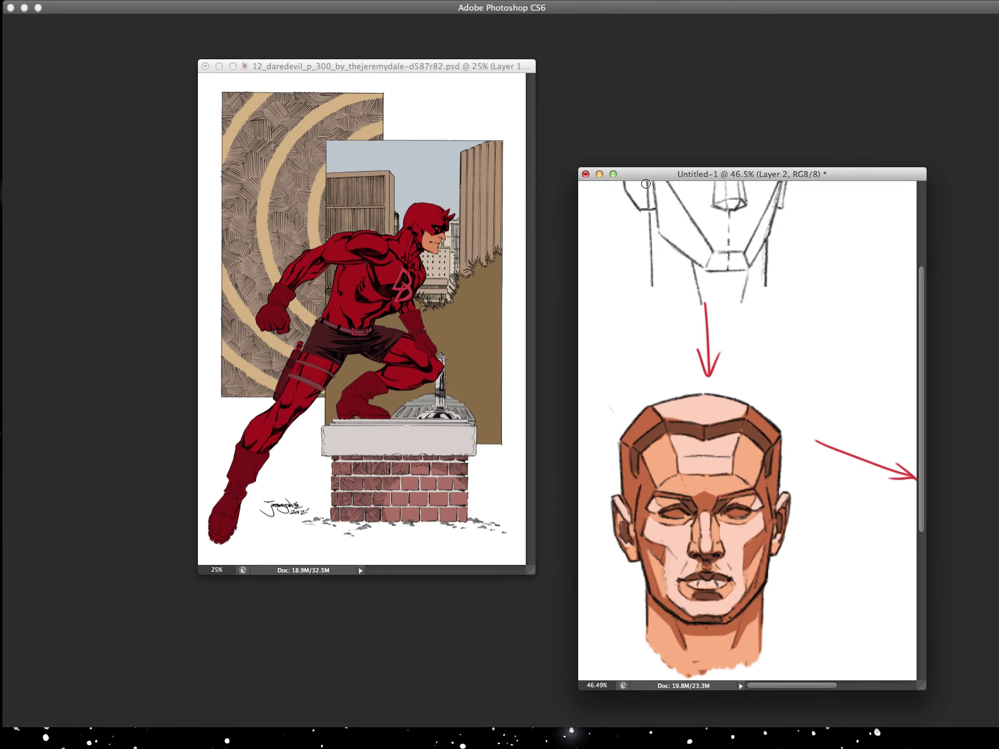
Lasso the profile head's line art on Layer 1 of Untitled-1
key(Tab)
drag(768, 542, 620, 479)
click(930, 465)
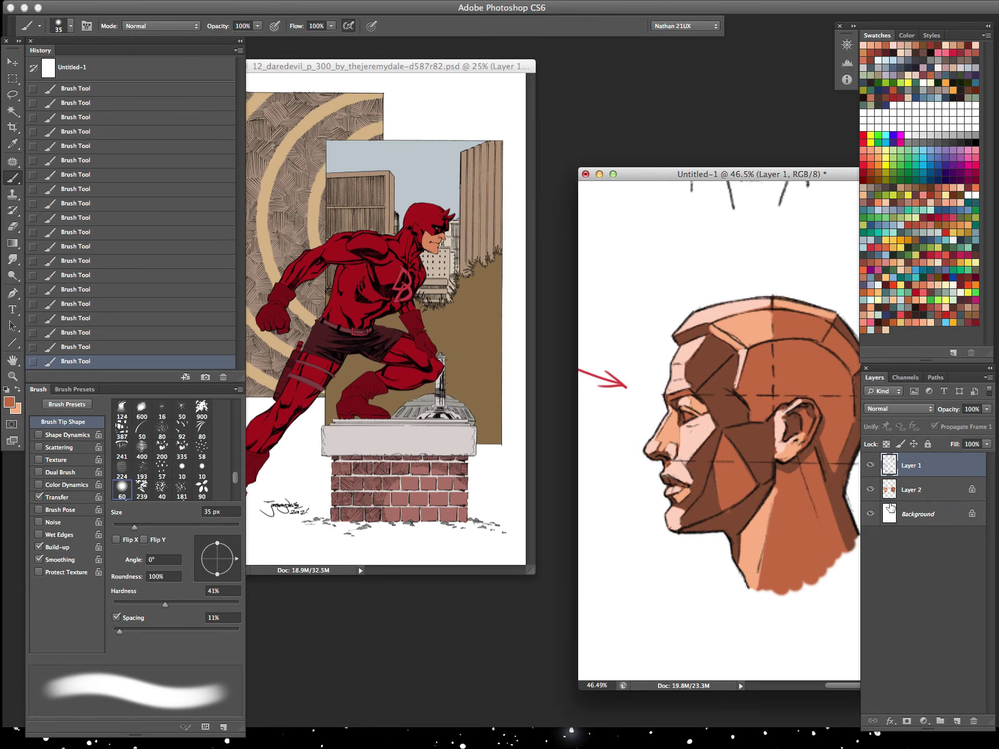
key(l)
mouse_move(695, 293)
mouse_down()
mouse_move(643, 375)
mouse_move(853, 596)
mouse_move(792, 273)
mouse_up()
key(Tab)
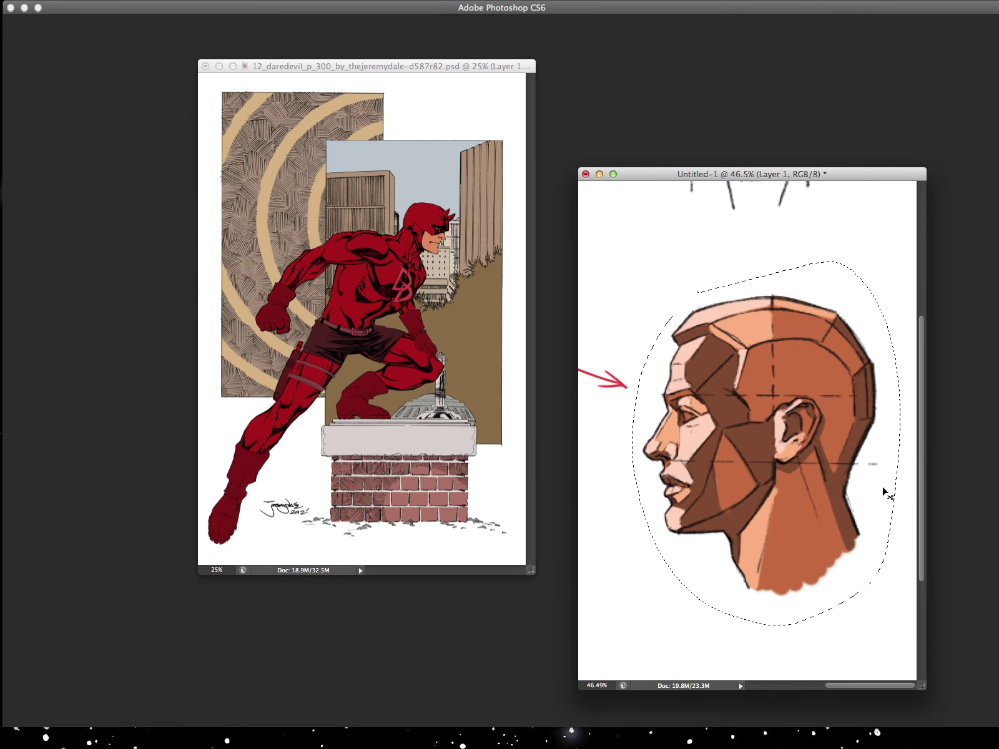
key(Tab)
Switch to the Daredevil document in full-screen mode and paste the profile head lines into it
click(435, 68)
key(f)
key(z)
drag(563, 287, 578, 354)
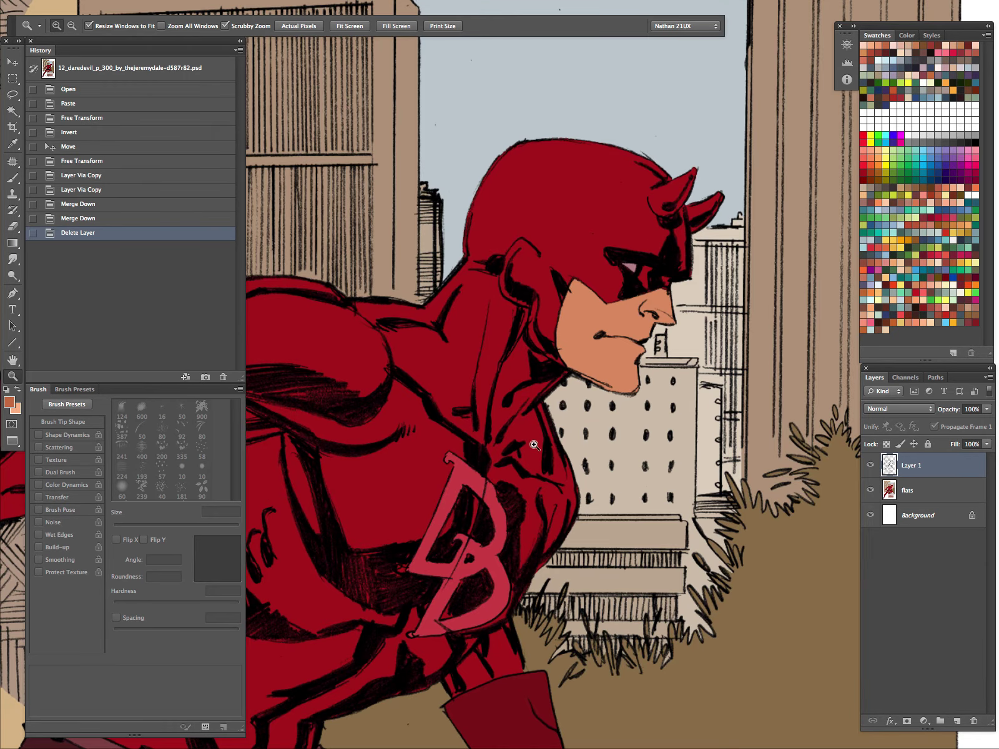
key(ctrl+v)
Flip the pasted head lines horizontally and scale them down to roughly the size of Daredevil's head
key(Tab)
key(ctrl+t)
right_click(580, 270)
click(619, 400)
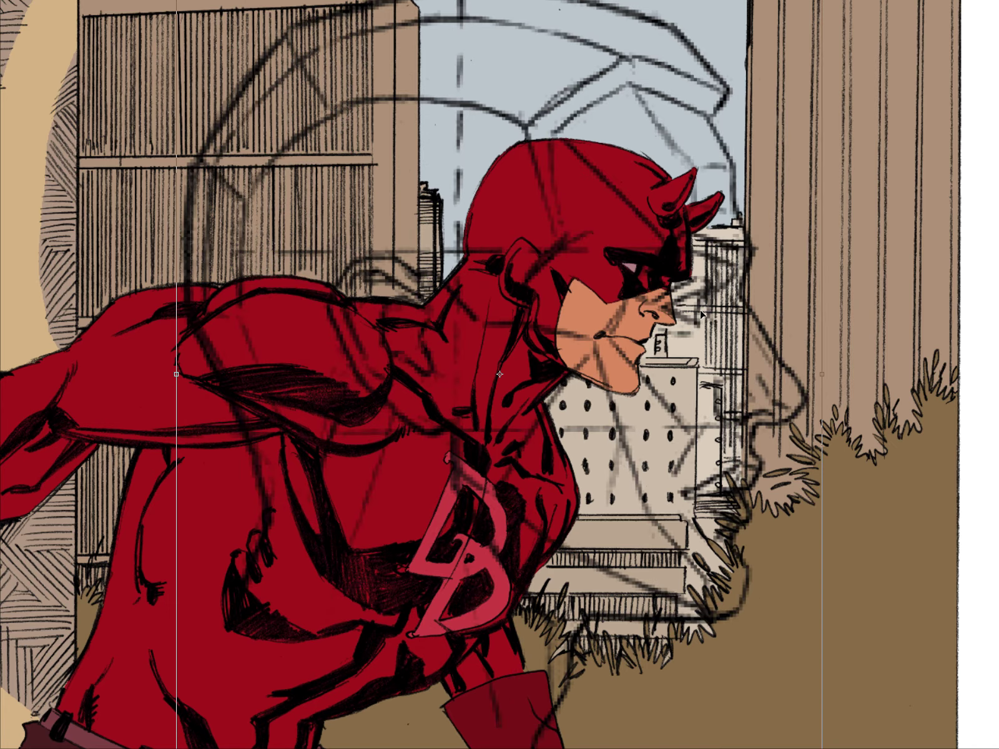
key(ctrl+minus)
drag(665, 171, 580, 290)
key(Return)
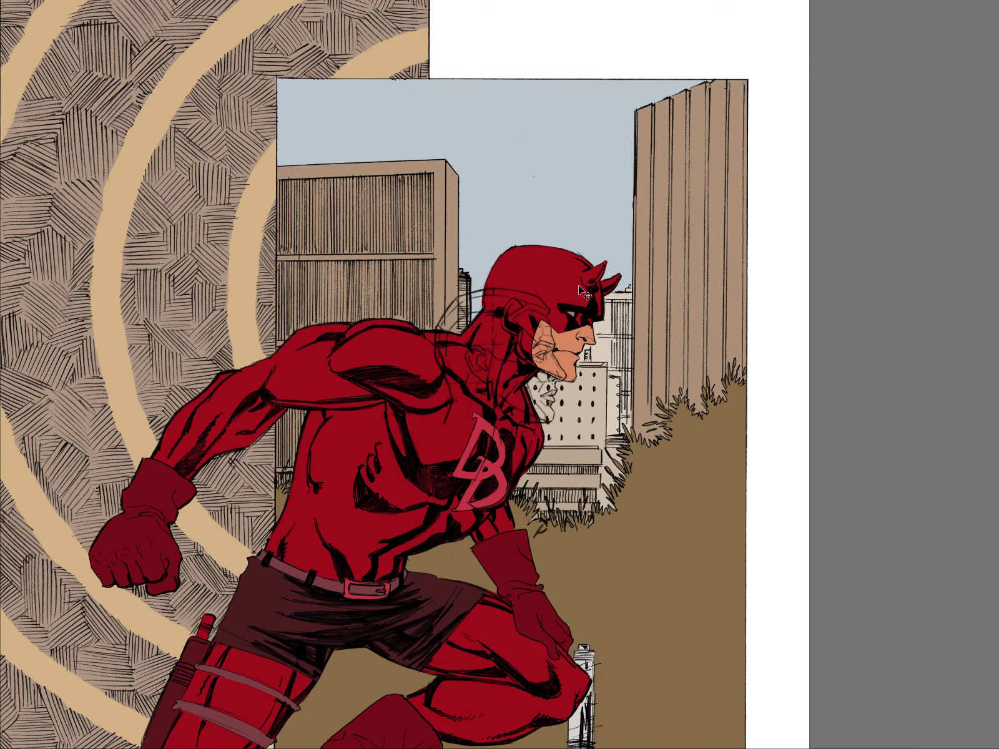
Invert the pasted head lines to white and strengthen them by duplicating the layer twice and merging the copies
key(ctrl+i)
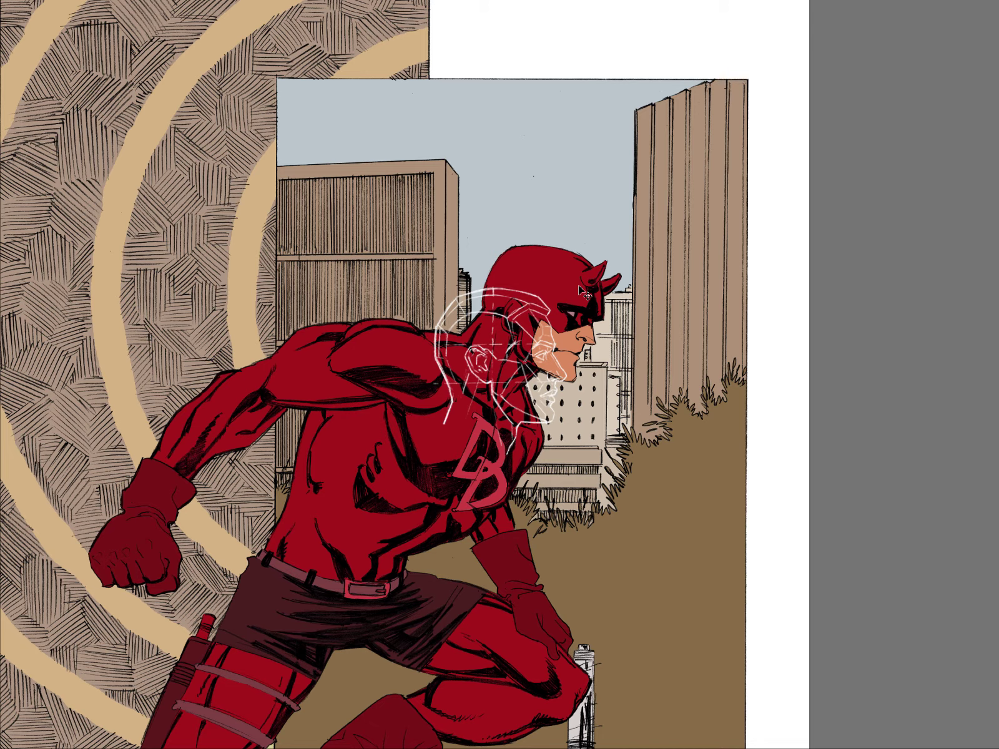
key(ctrl+z)
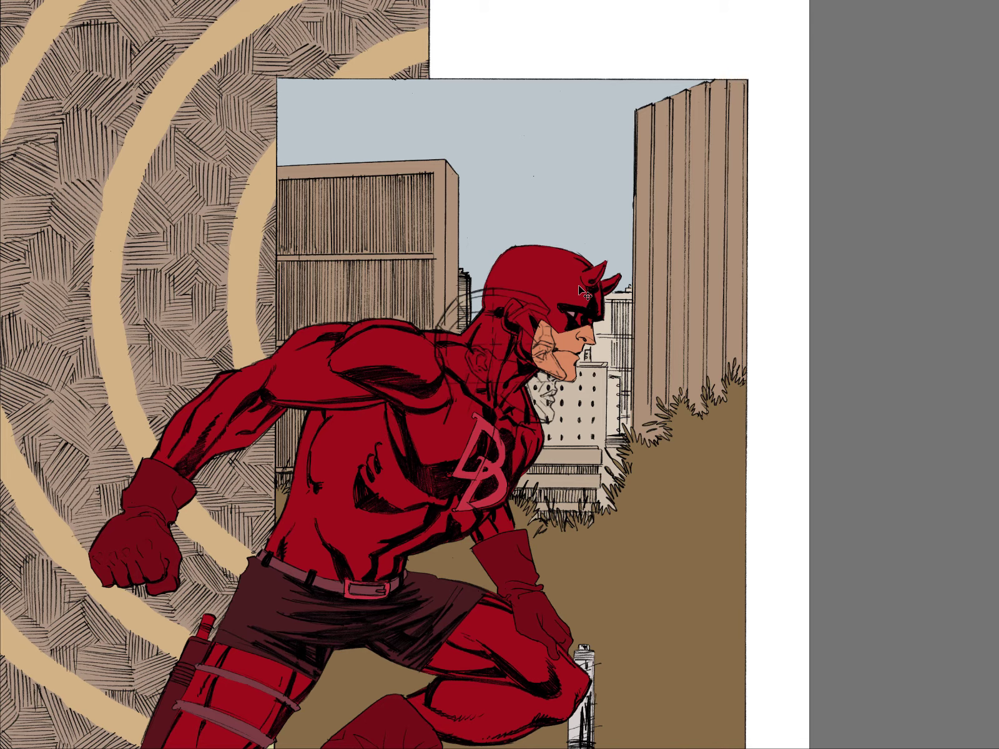
key(ctrl+i)
key(ctrl+j)
key(ctrl+j)
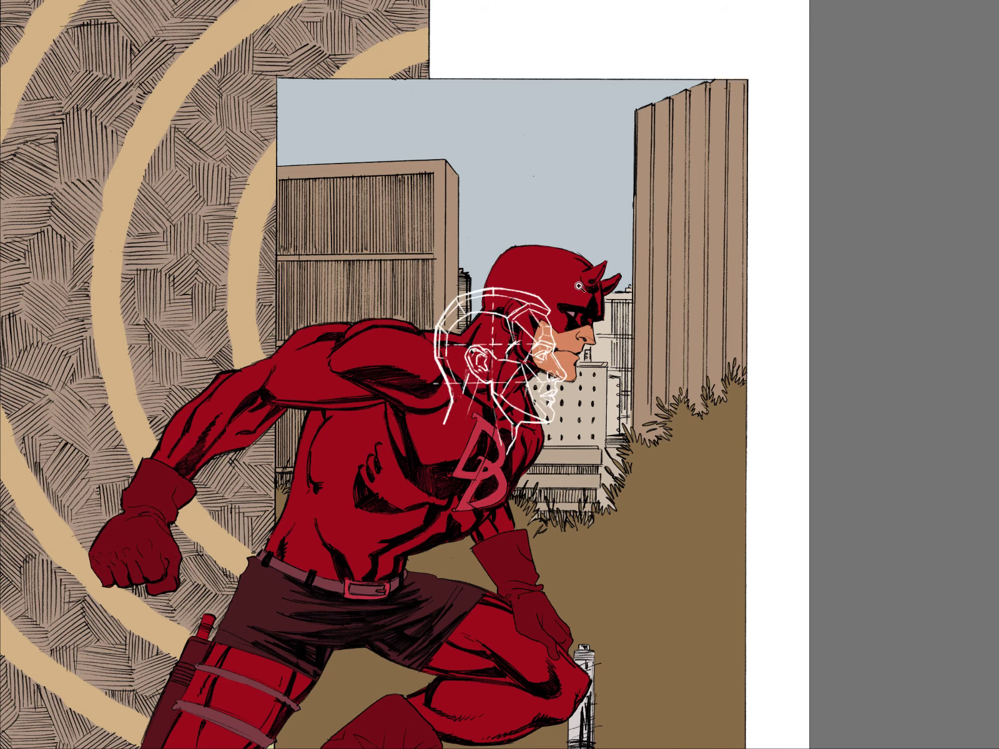
key(Tab)
key(ctrl+e)
key(ctrl+e)
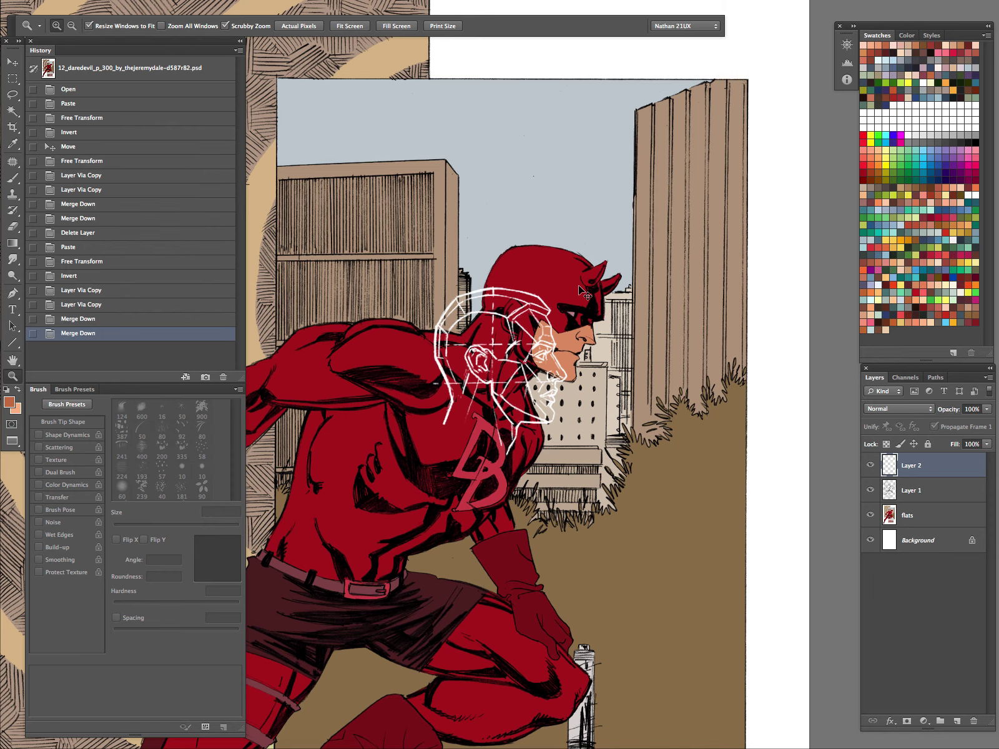
click(869, 466)
click(870, 466)
Rotate the white head lines about 20° clockwise and resize and position them to fit over Daredevil's head
drag(545, 322, 611, 309)
key(Tab)
key(ctrl+t)
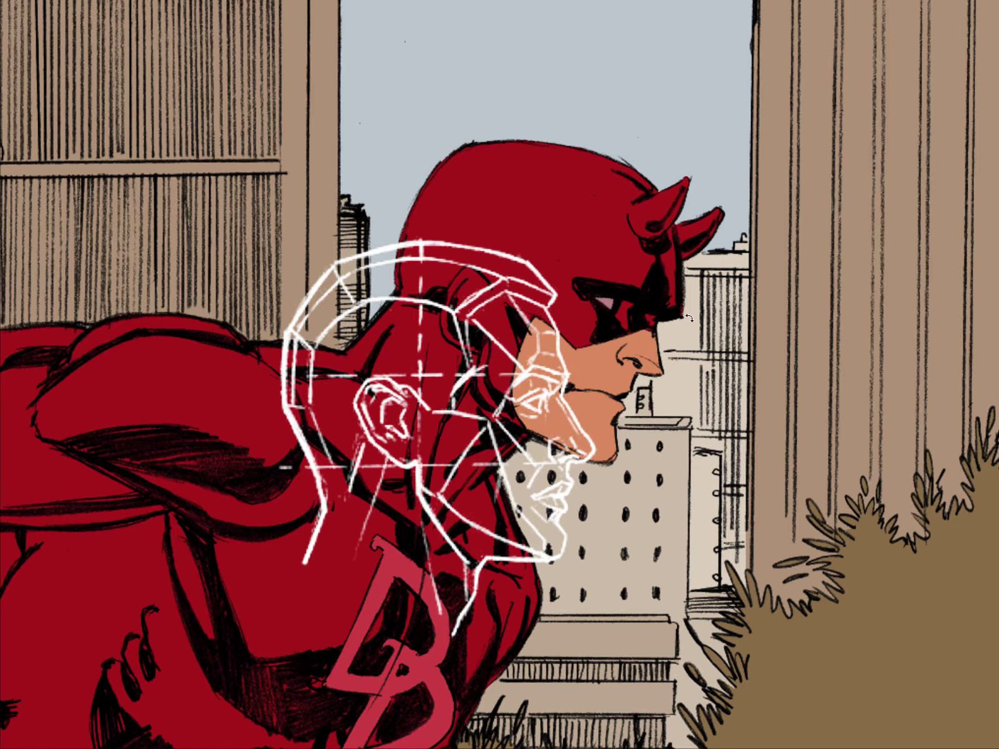
drag(631, 231, 672, 279)
drag(502, 386, 605, 238)
drag(739, 134, 763, 172)
drag(617, 228, 606, 253)
drag(605, 128, 596, 145)
drag(460, 506, 489, 474)
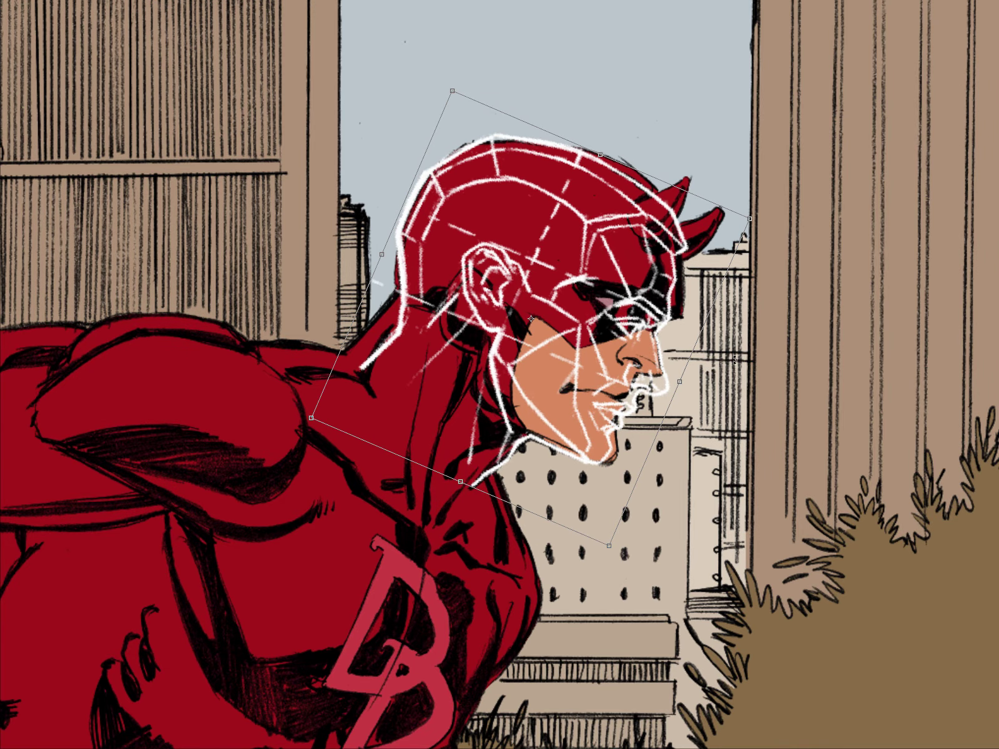
drag(821, 219, 832, 189)
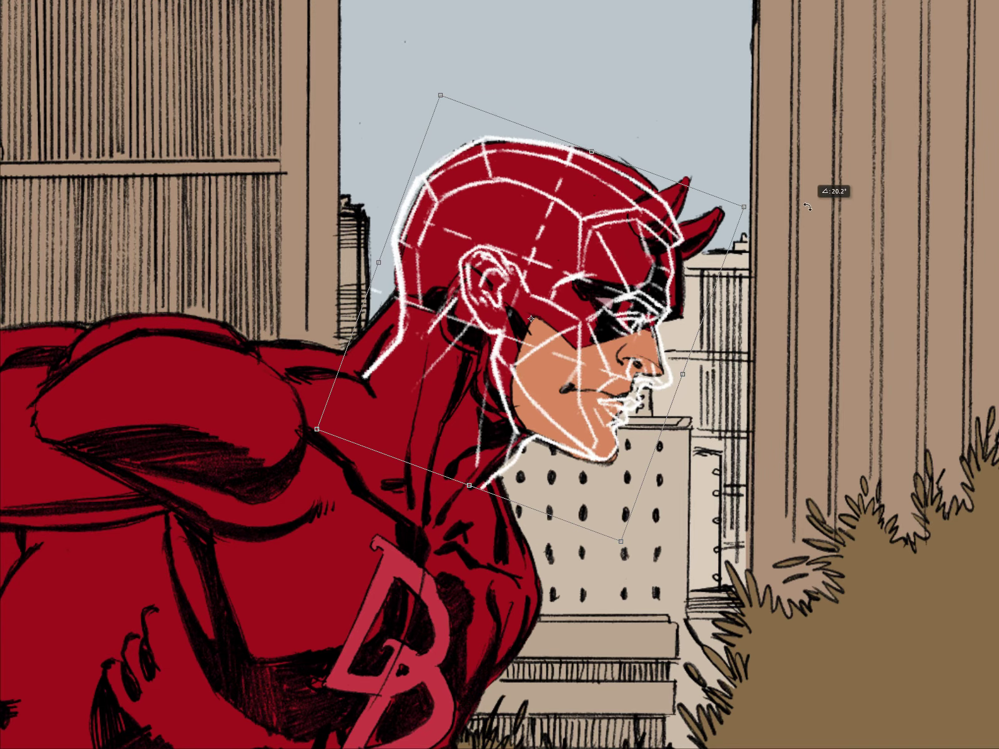
key(Return)
Set the construction overlay's opacity to 50% and toggle its visibility to compare it with the artwork, leaving it hidden
key(2)
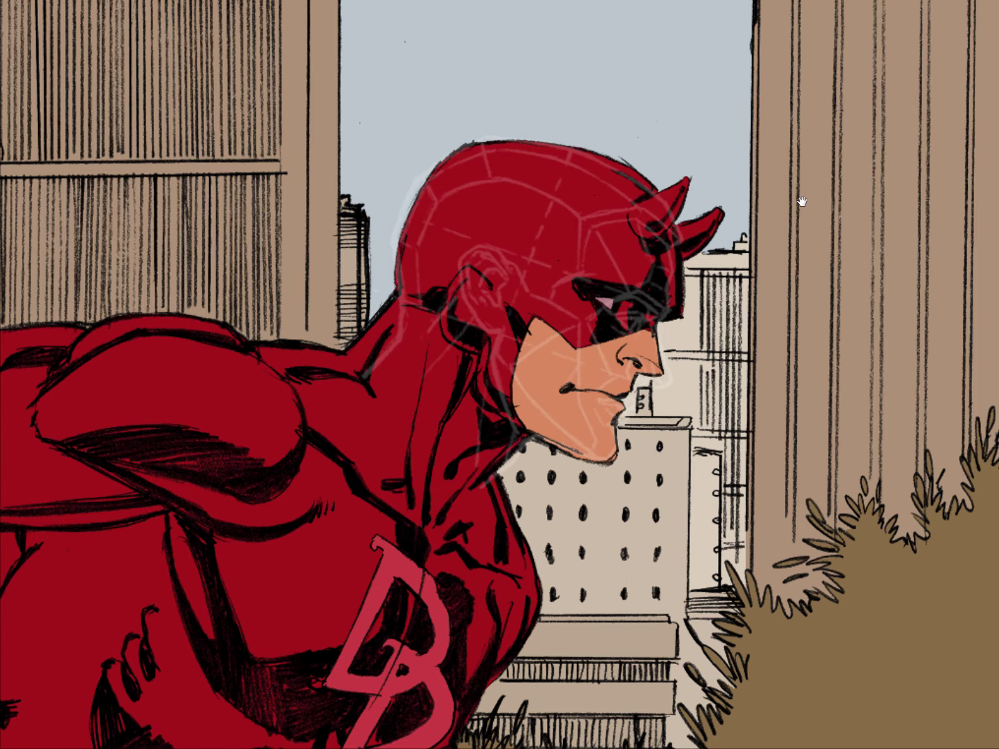
key(5)
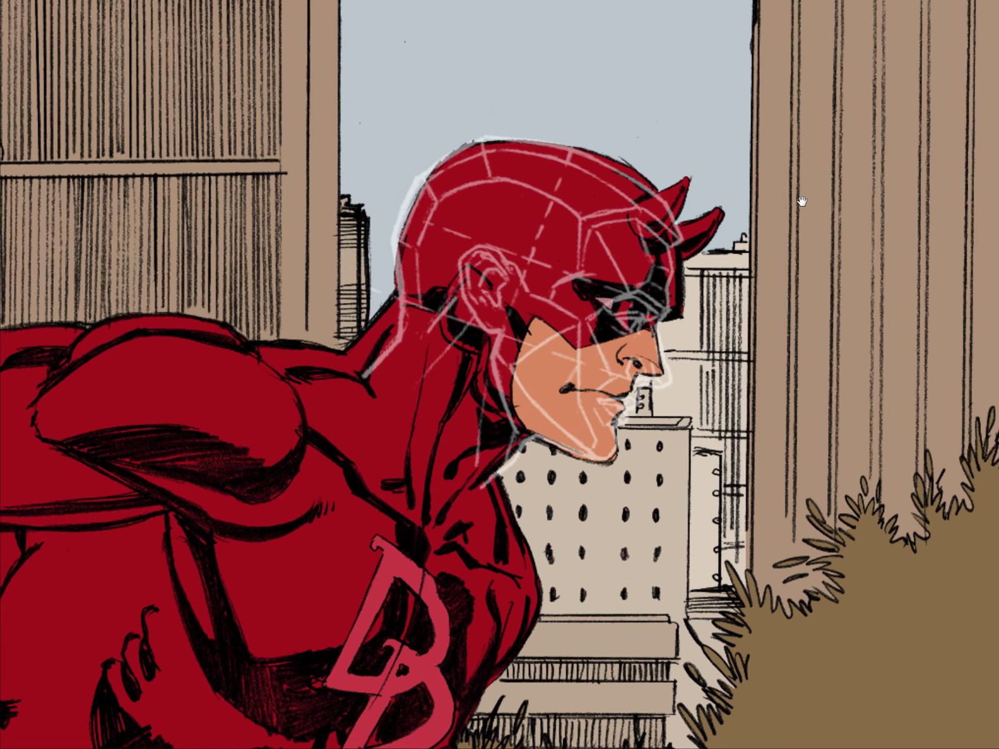
key(Tab)
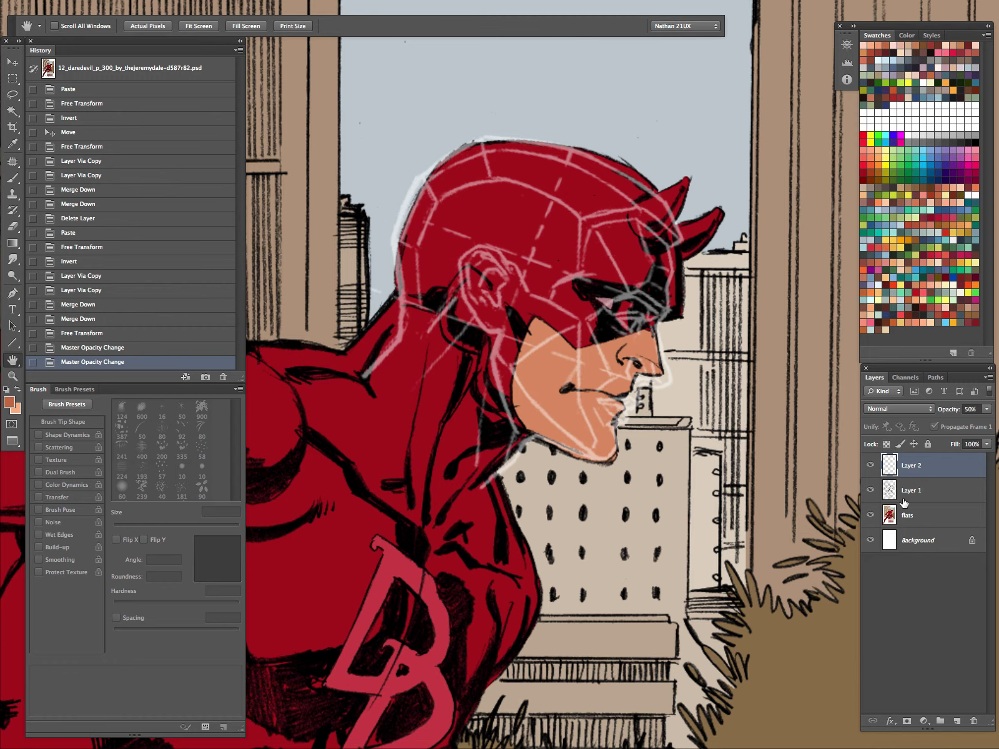
click(871, 466)
click(870, 466)
click(871, 466)
click(870, 465)
click(871, 466)
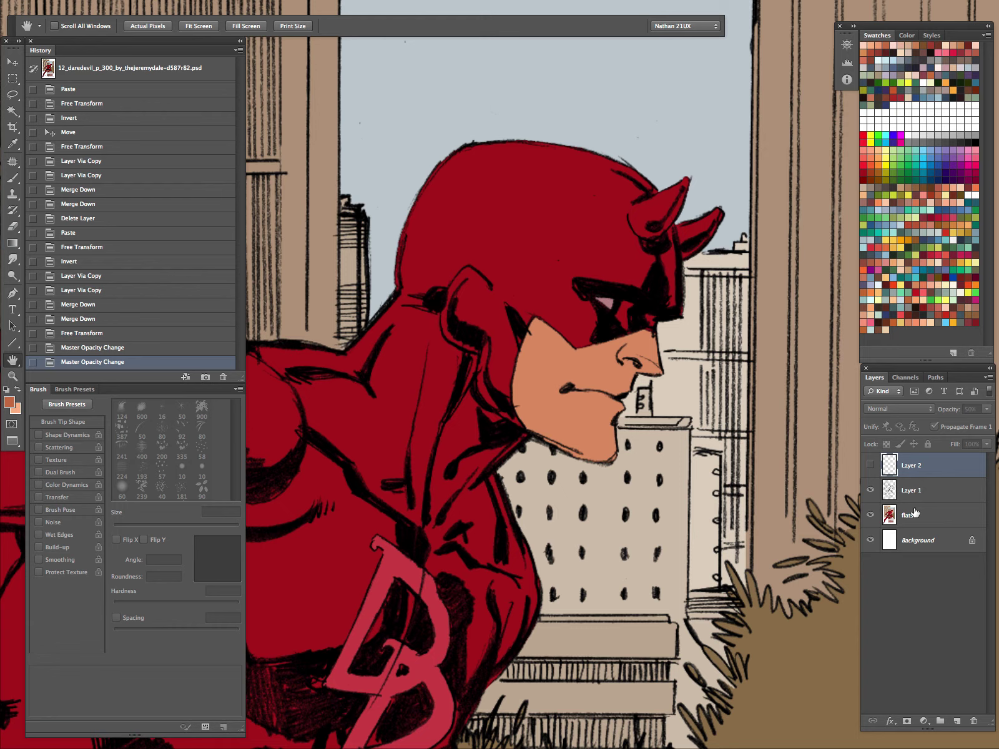
Add a new layer directly above the flats layer and show the construction overlay on Layer 2 again
click(880, 525)
key(ctrl+shift+n)
key(Return)
key(ctrl+z)
key(ctrl+shift+alt+n)
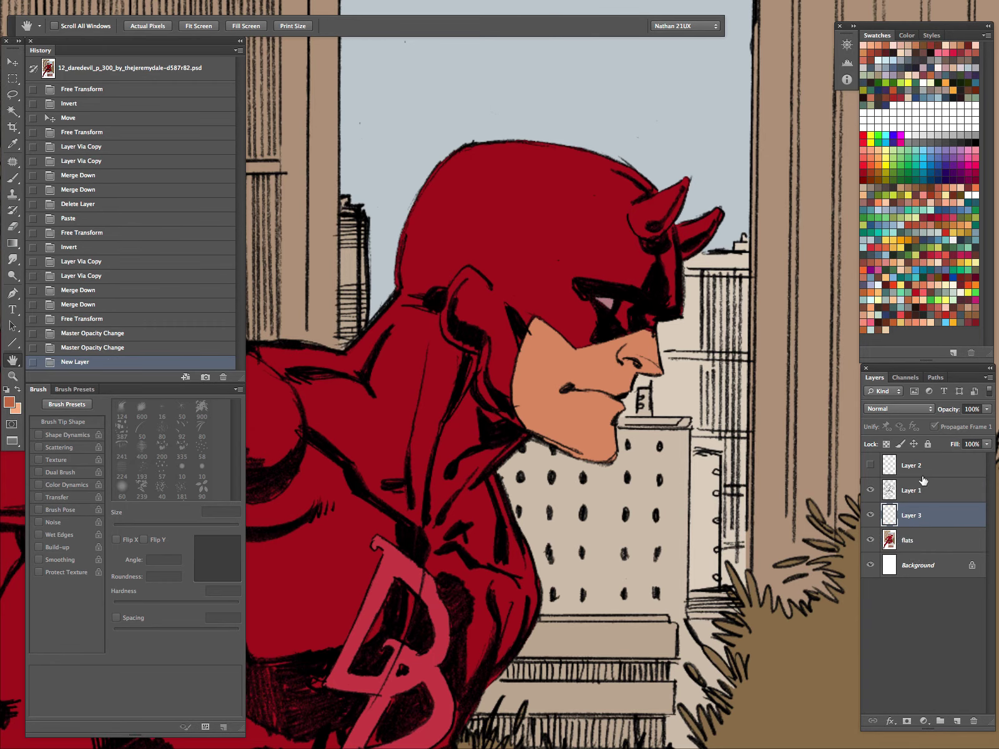
key(l)
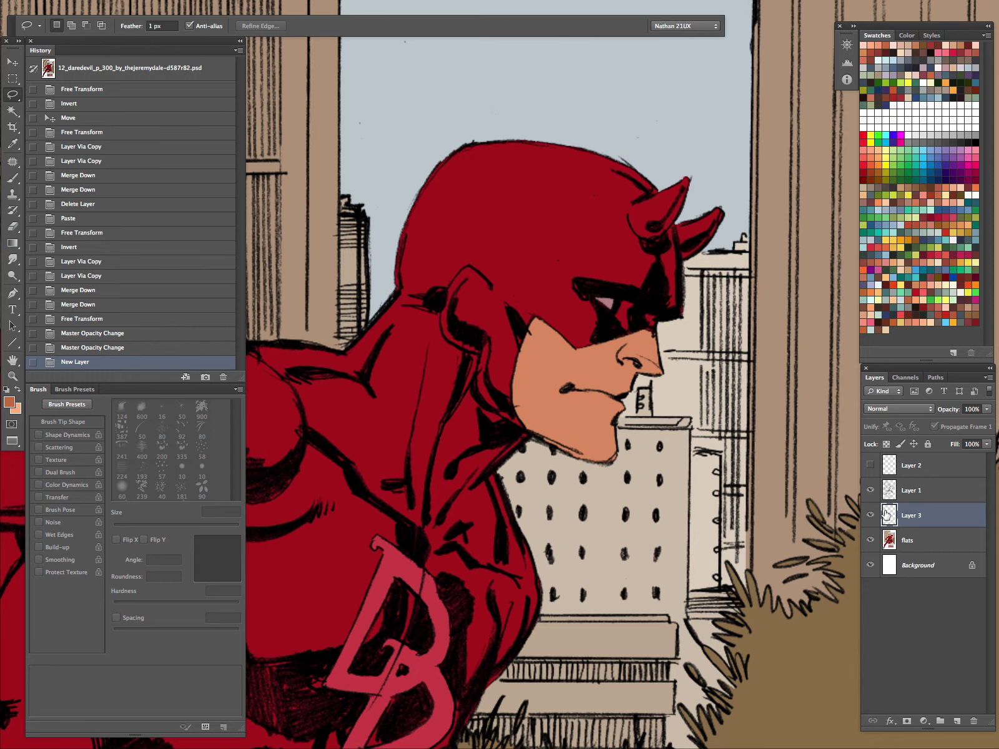
click(870, 465)
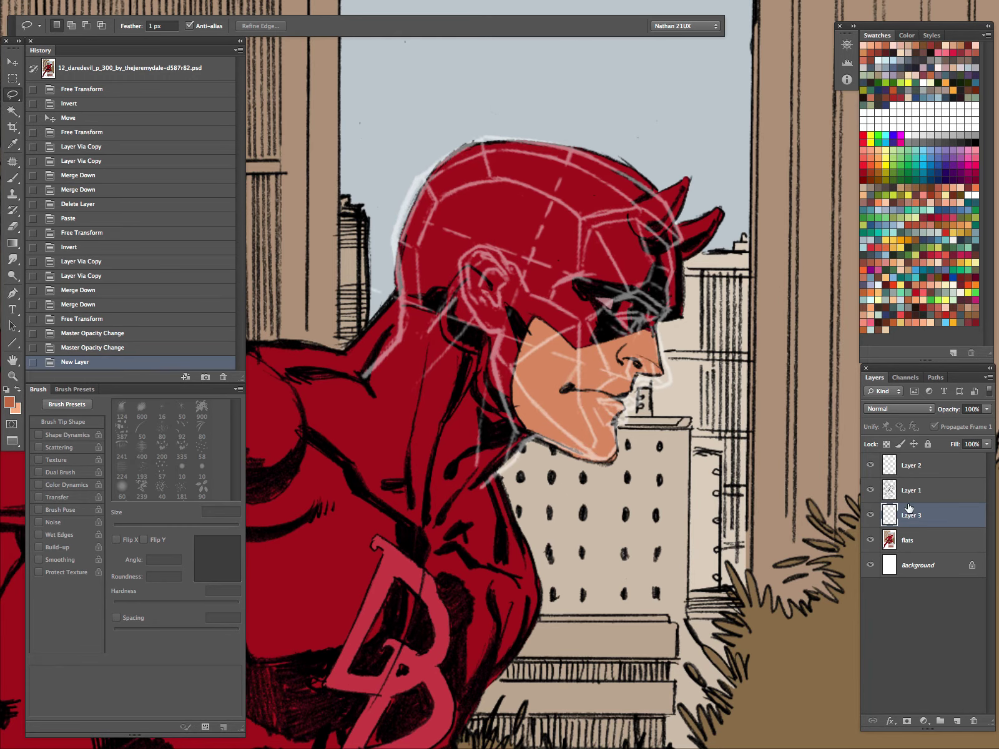
Paint the light planes of the nose on Layer 3 with a light peach swatch and a 9 px brush
click(874, 46)
key(b)
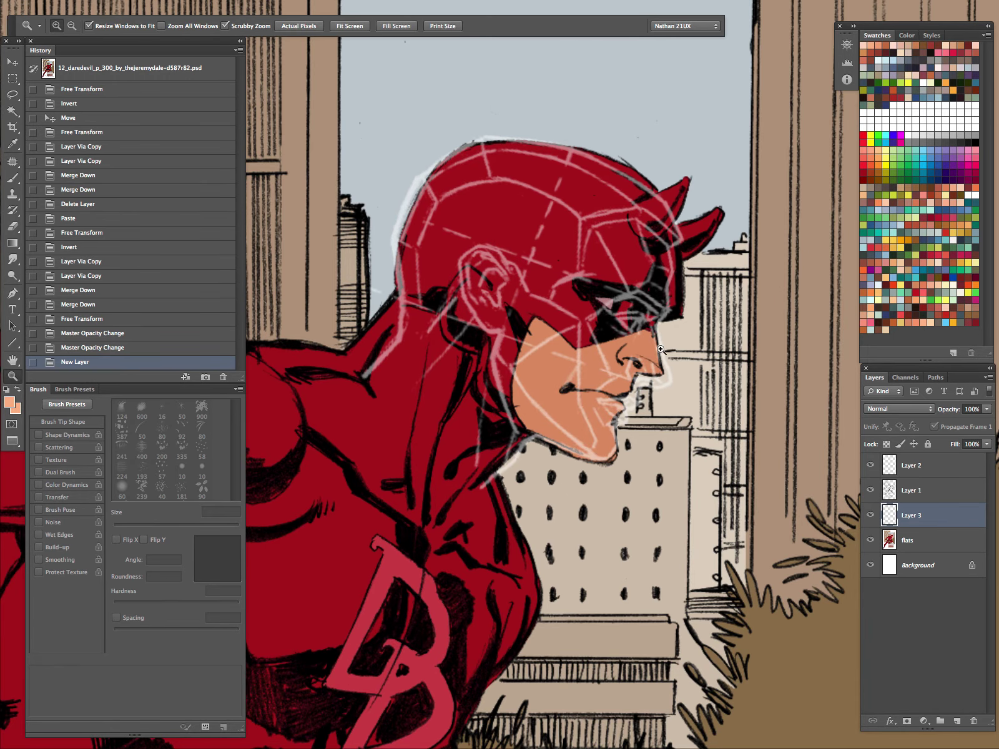
scroll(631, 387, up, 2)
key(bracketright)
key(bracketright)
key(bracketleft)
key(bracketleft)
key(bracketleft)
key(bracketleft)
key(bracketleft)
key(bracketleft)
key(bracketleft)
key(bracketleft)
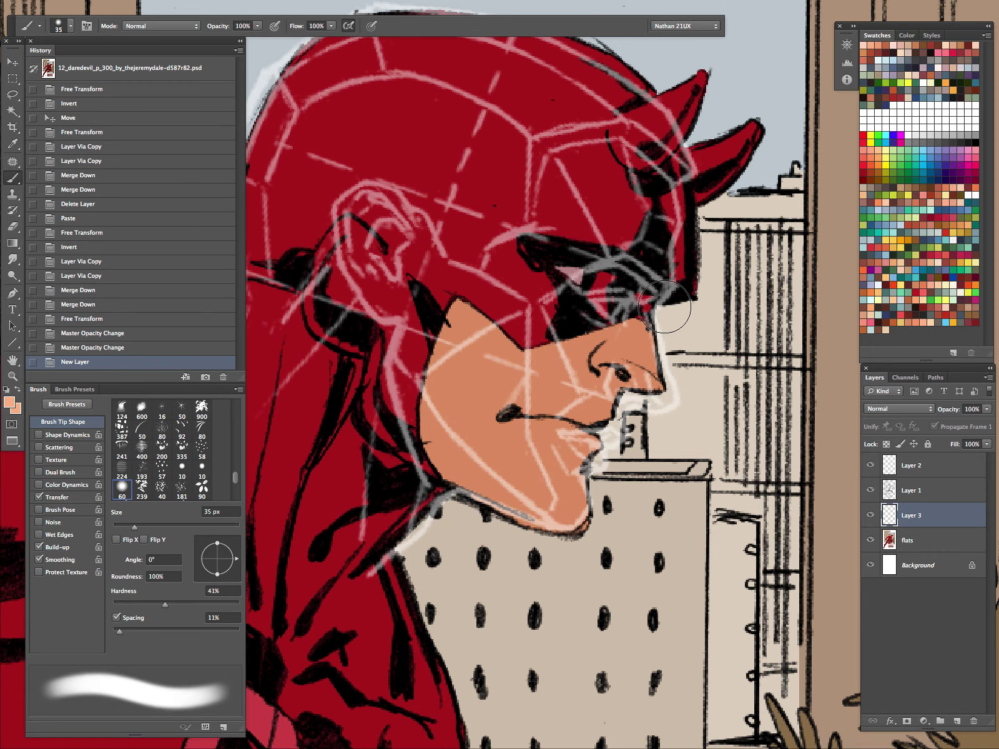
mouse_move(652, 361)
mouse_down()
mouse_move(647, 329)
mouse_move(653, 400)
mouse_move(608, 396)
mouse_move(621, 357)
mouse_up()
drag(629, 369, 610, 353)
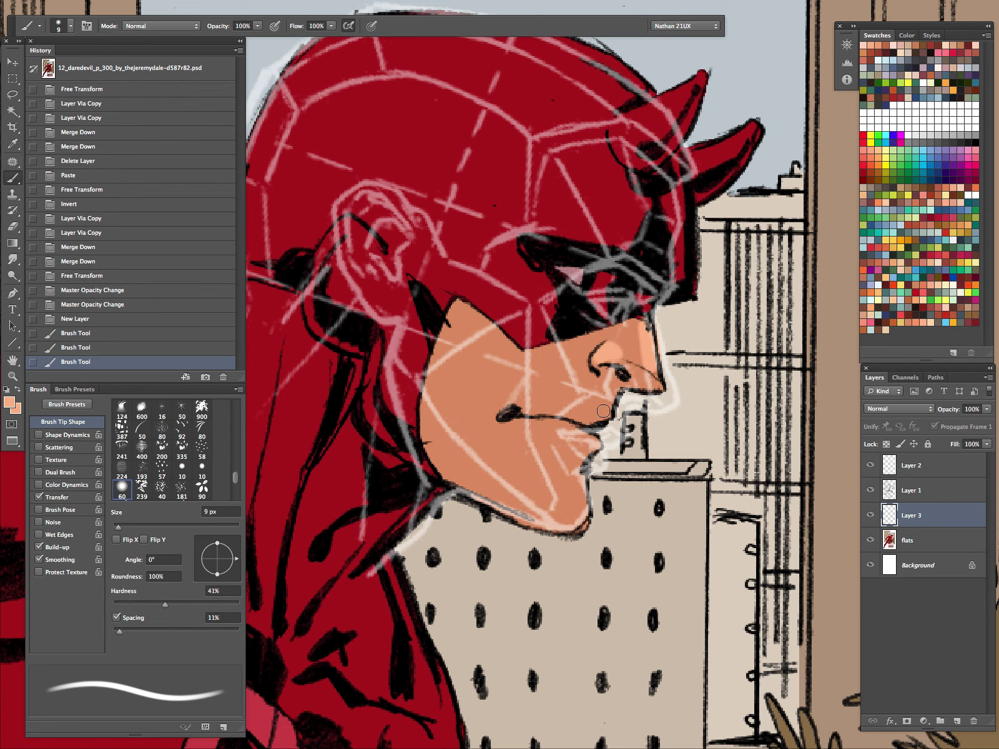
Move the construction overlay on Layer 2 up and left to line up with Daredevil's nose
click(907, 468)
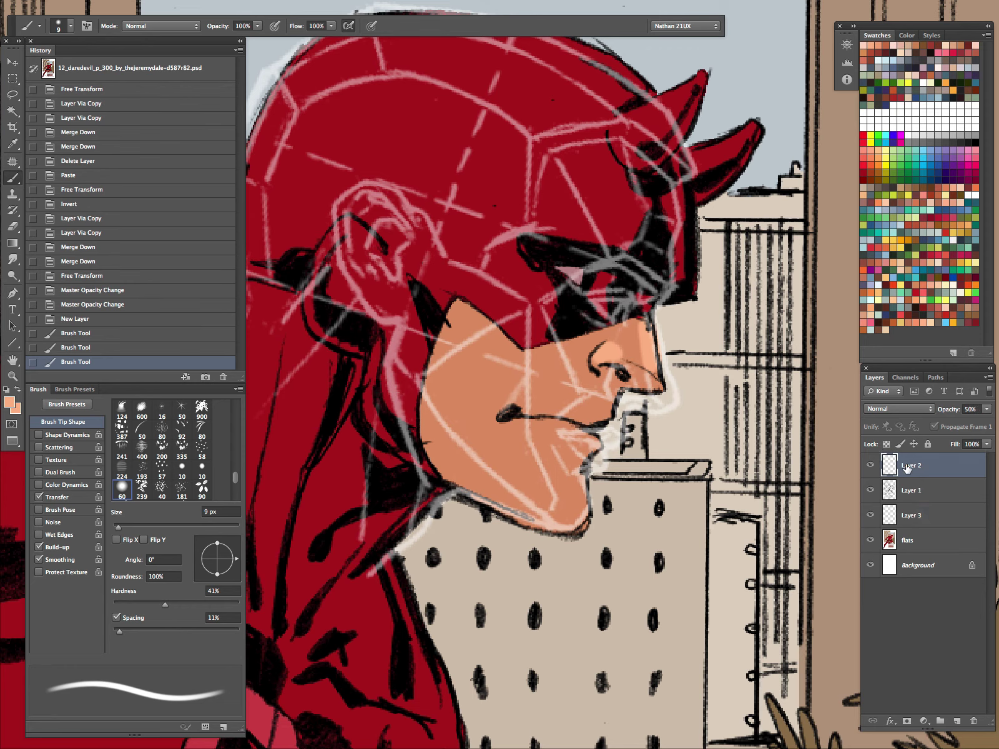
key(v)
drag(660, 258, 624, 217)
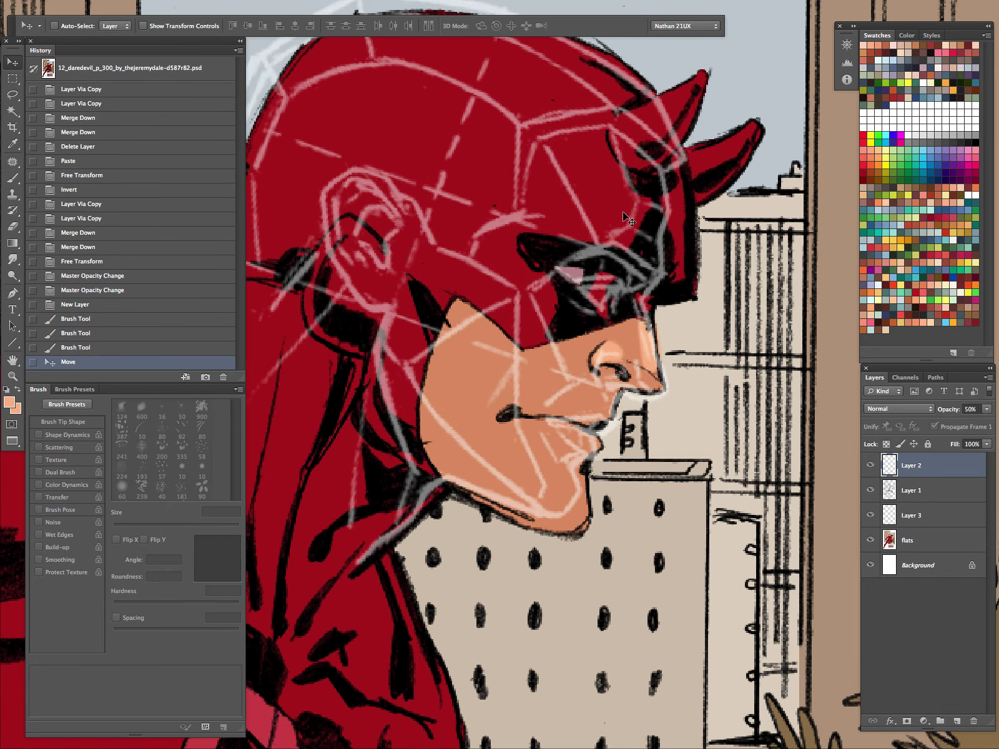
Paint the light peach planes of the cheek, upper lip area and chin on Layer 3
click(913, 515)
key(b)
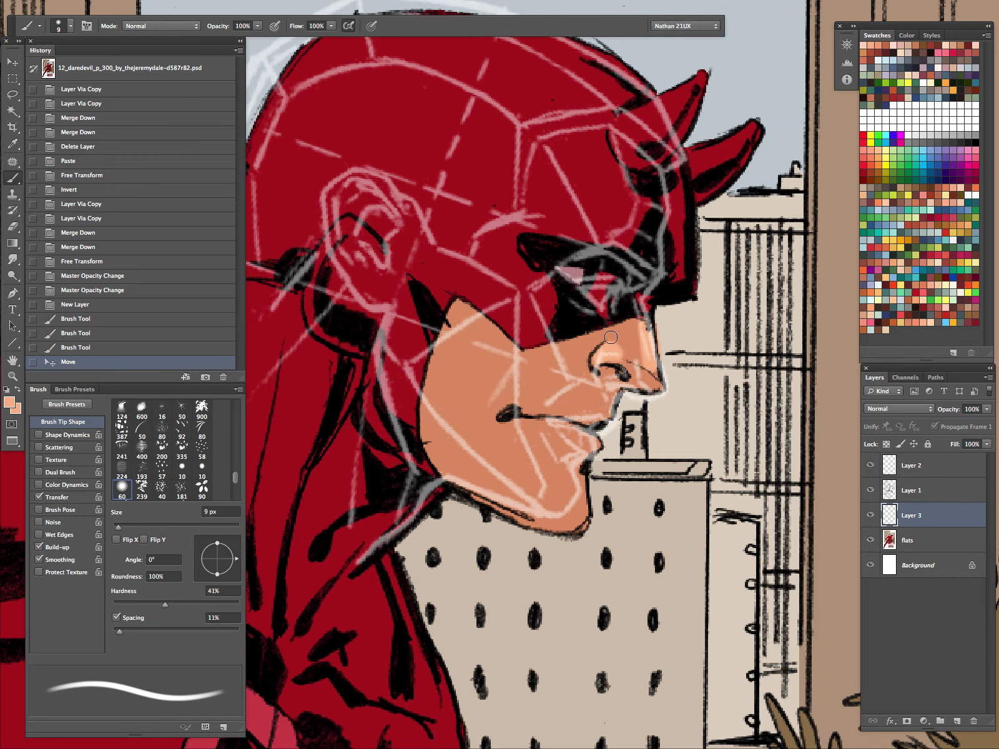
mouse_move(591, 332)
mouse_down()
mouse_move(574, 366)
mouse_move(565, 349)
mouse_move(580, 371)
mouse_move(571, 400)
mouse_up()
mouse_move(534, 353)
mouse_down()
mouse_move(530, 390)
mouse_move(527, 373)
mouse_move(543, 395)
mouse_move(572, 396)
mouse_move(539, 405)
mouse_move(596, 404)
mouse_up()
mouse_move(549, 406)
mouse_down()
mouse_move(587, 407)
mouse_move(546, 381)
mouse_move(547, 353)
mouse_move(531, 343)
mouse_up()
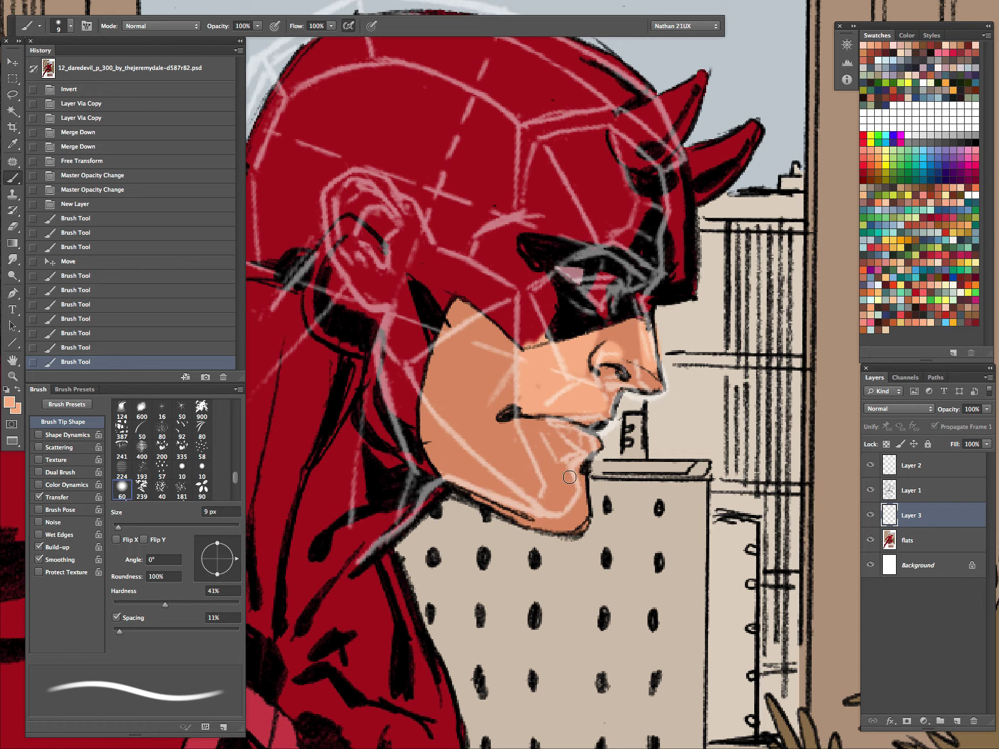
mouse_move(586, 478)
mouse_down()
mouse_move(553, 479)
mouse_move(546, 496)
mouse_move(574, 521)
mouse_move(567, 498)
mouse_move(585, 492)
mouse_move(584, 518)
mouse_up()
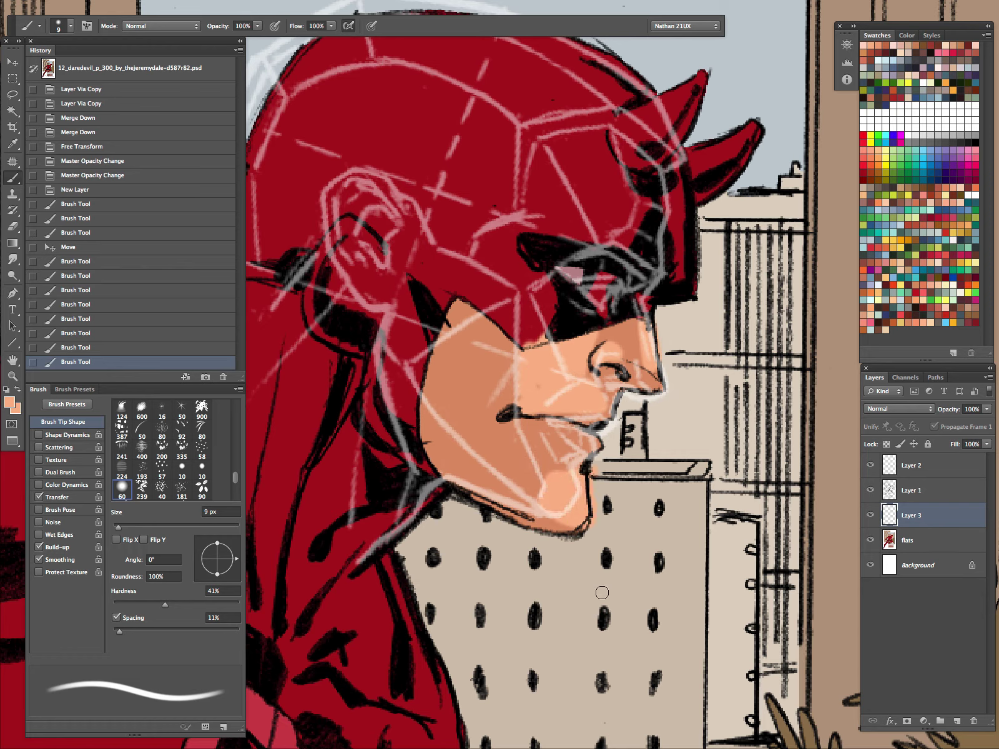
Reposition the construction overlay on Layer 2 lower over Daredevil's masked head
key(z)
alt+click(659, 294)
mouse_move(676, 317)
mouse_down()
mouse_move(625, 450)
mouse_move(577, 463)
mouse_move(552, 455)
mouse_move(609, 437)
mouse_move(550, 486)
mouse_up()
click(923, 466)
key(v)
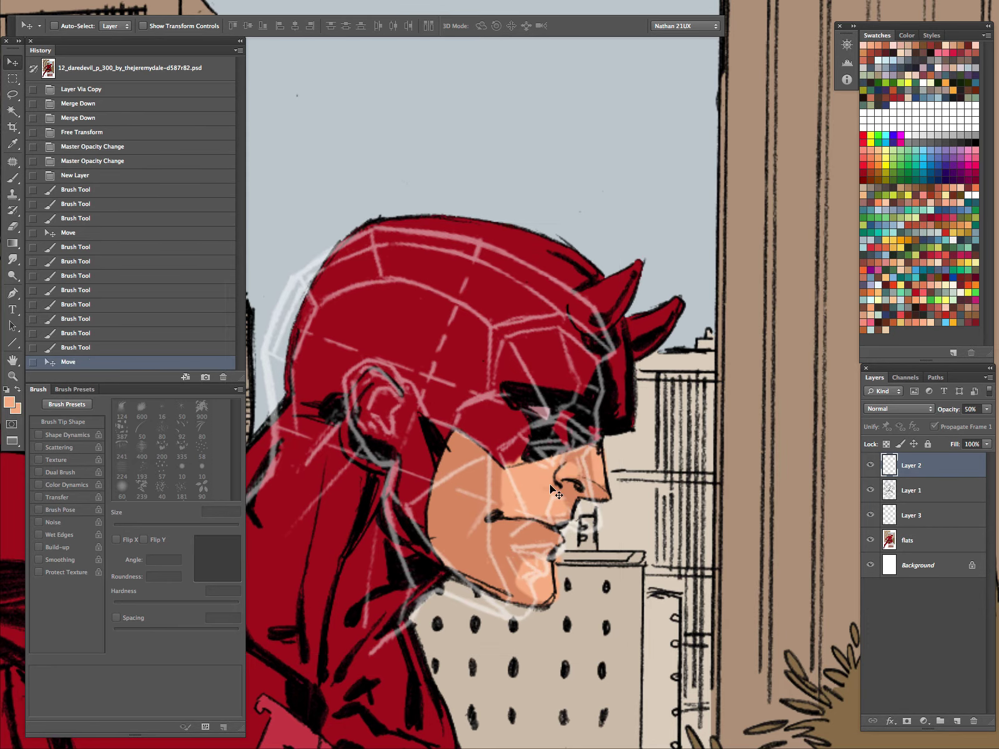
Add a new layer directly above Layer 3 for the mask's highlights
click(916, 544)
click(916, 517)
key(ctrl+shift+n)
key(Return)
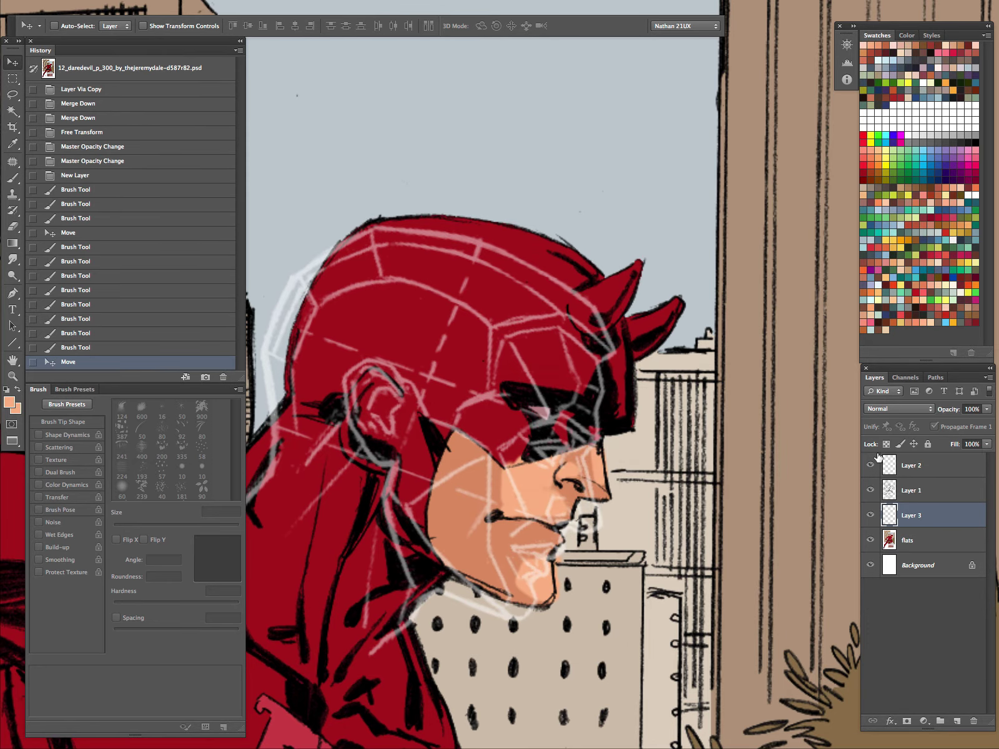
Sample the mask's red, change the foreground colour to a brighter red, and set the brush size to 10 px
key(b)
alt+click(551, 256)
click(9, 402)
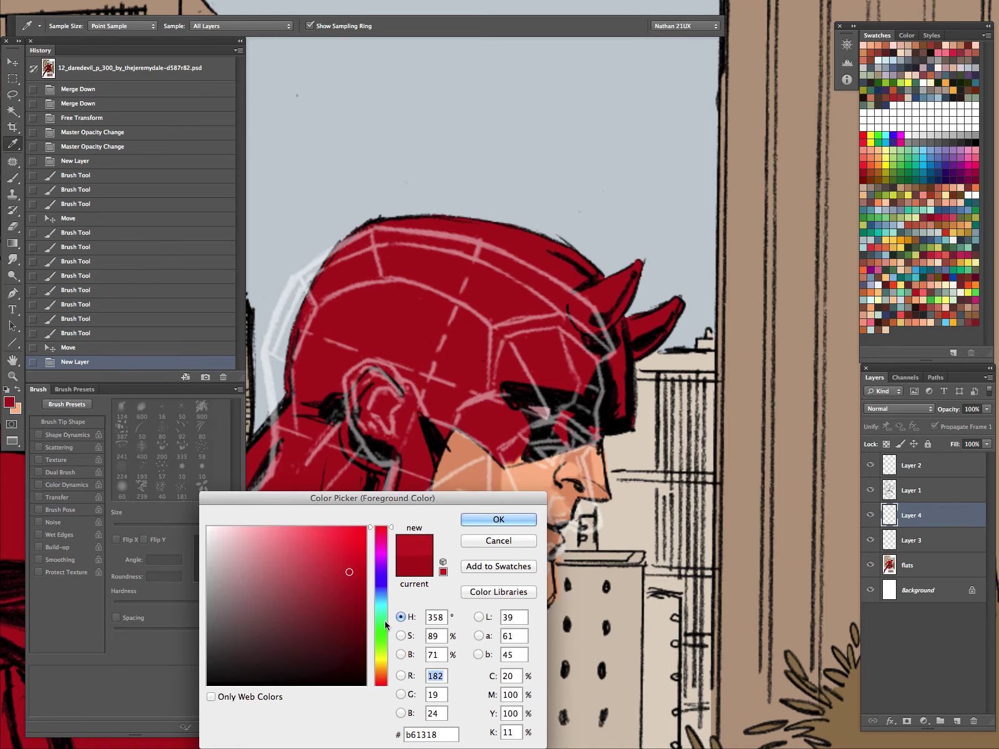
click(388, 550)
drag(390, 568, 384, 680)
drag(352, 573, 351, 559)
click(472, 523)
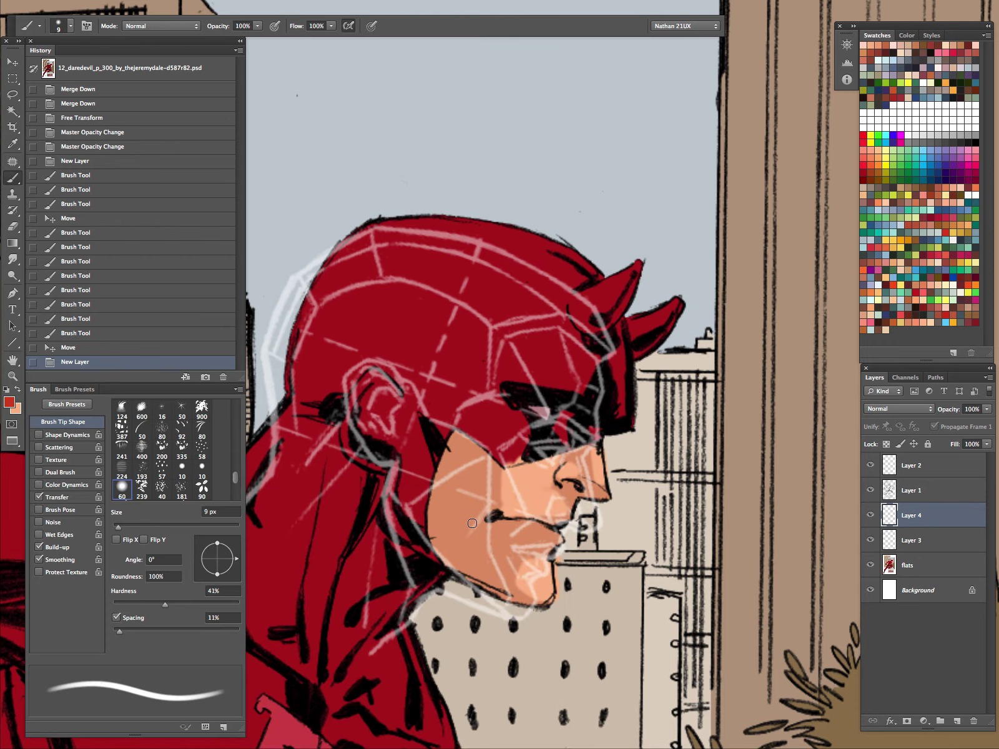
key(bracketright)
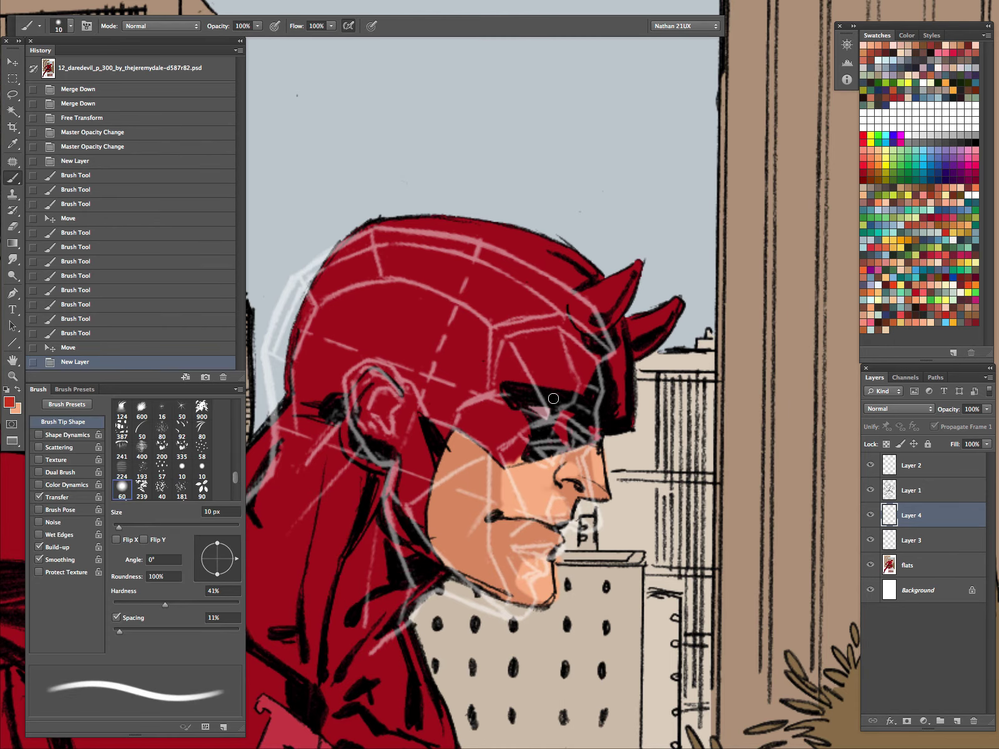
Move the construction overlay on Layer 2 higher over Daredevil's head
key(v)
click(914, 469)
drag(580, 451, 575, 397)
key(ctrl+t)
drag(693, 200, 686, 230)
mouse_move(569, 419)
mouse_down()
mouse_move(556, 417)
mouse_move(578, 462)
mouse_move(566, 433)
mouse_up()
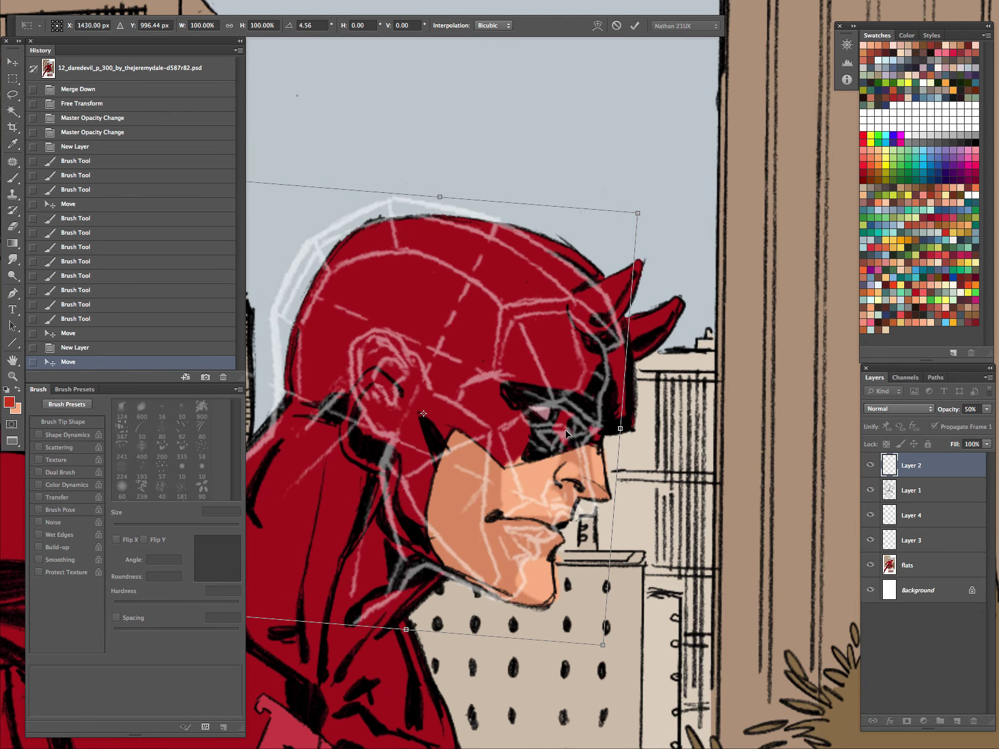
key(Escape)
Paint bright red along the edges of the forehead plane and the crown of the mask on Layer 4
click(915, 538)
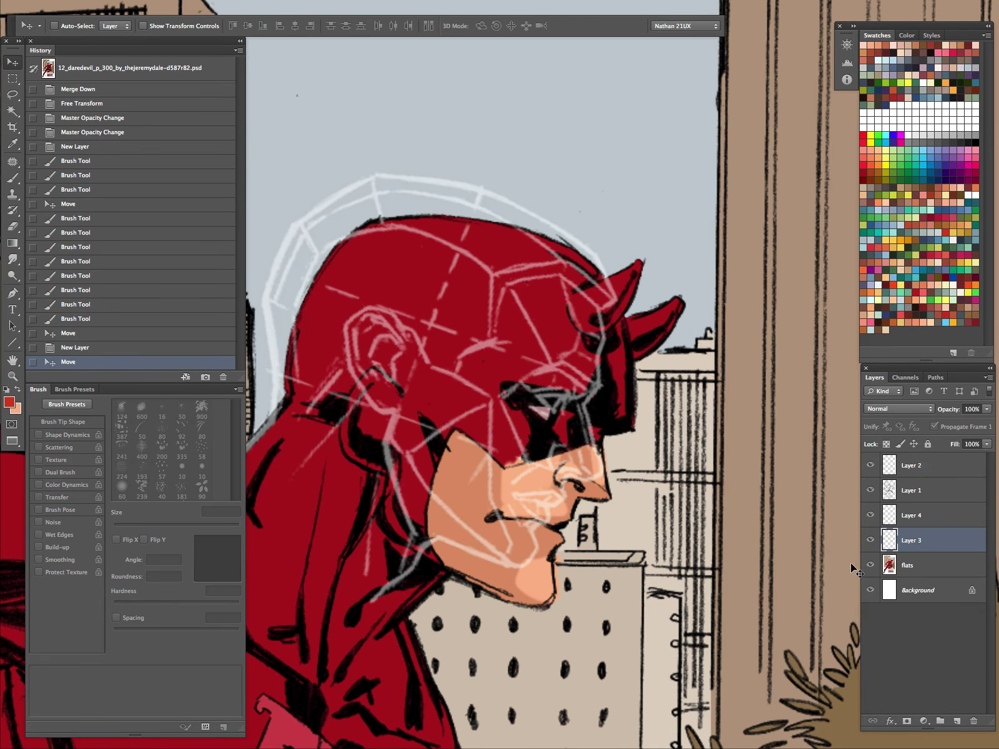
click(913, 518)
click(871, 539)
click(870, 538)
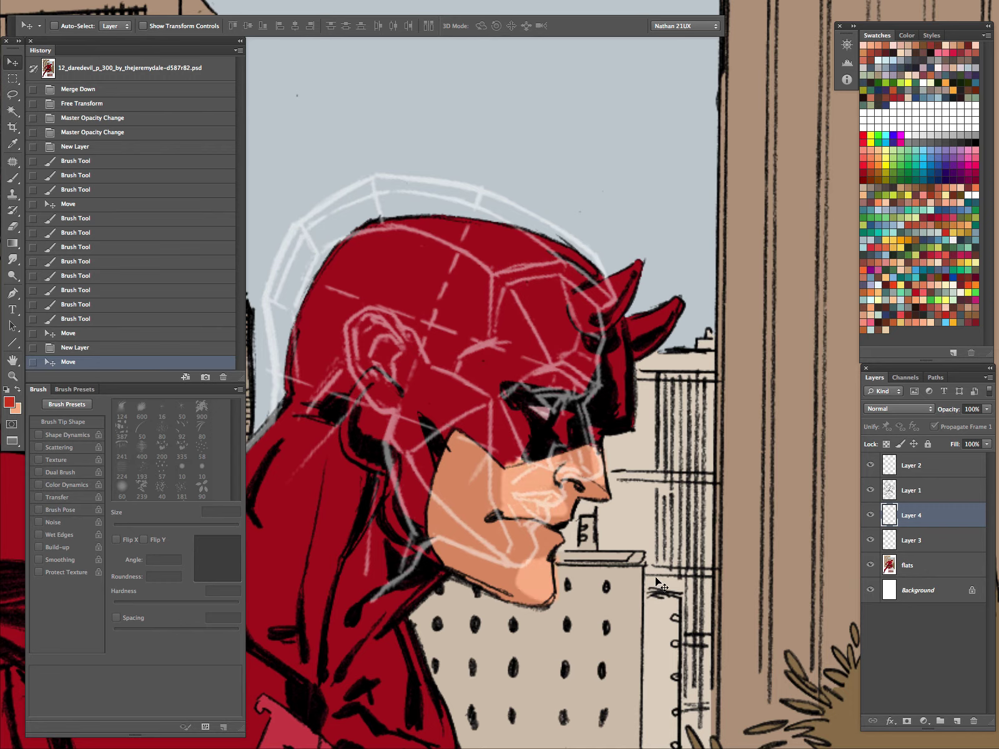
key(b)
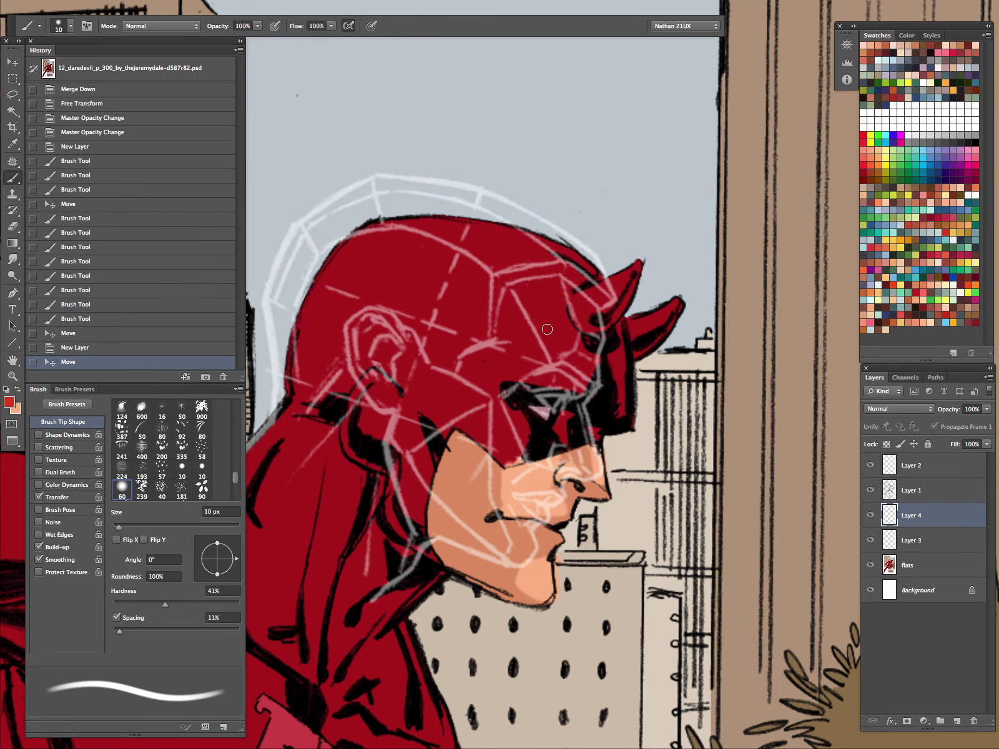
mouse_move(518, 309)
mouse_down()
mouse_move(531, 356)
mouse_move(497, 304)
mouse_up()
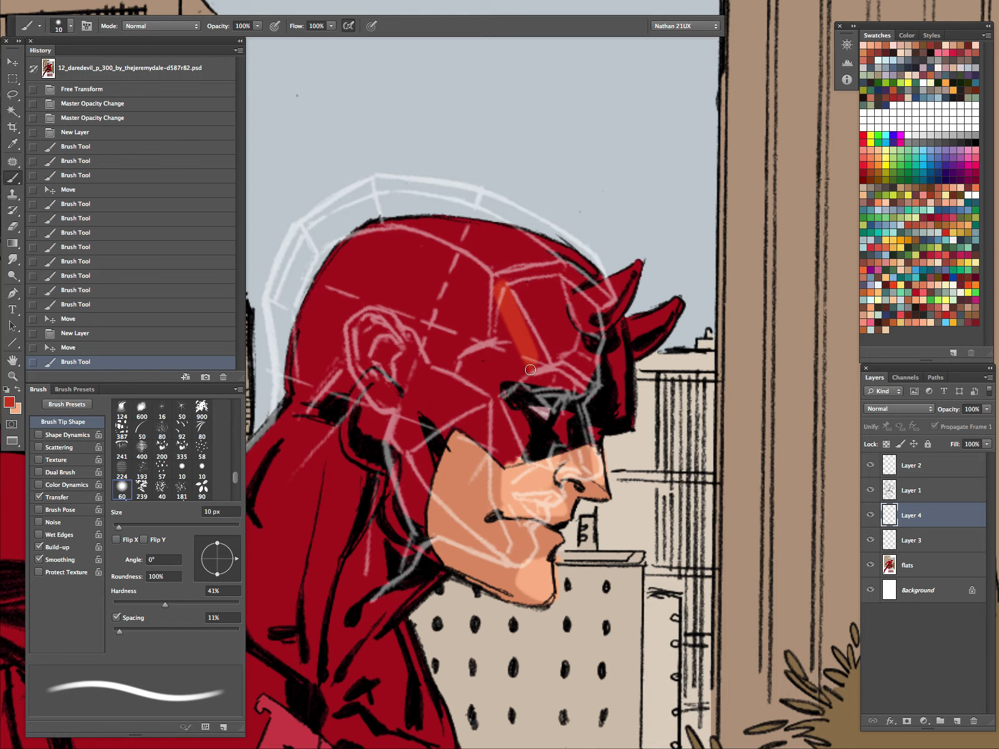
mouse_move(523, 344)
mouse_down()
mouse_move(508, 321)
mouse_move(522, 369)
mouse_move(505, 307)
mouse_move(449, 261)
mouse_move(492, 280)
mouse_move(510, 295)
mouse_move(400, 252)
mouse_up()
mouse_move(424, 256)
mouse_down()
mouse_move(387, 255)
mouse_move(395, 251)
mouse_up()
mouse_move(286, 326)
mouse_down()
mouse_move(331, 262)
mouse_move(394, 216)
mouse_up()
Fill the top of the mask, the forehead and the horns with bright red using a 25 px brush
key(bracketright)
key(bracketright)
key(bracketright)
mouse_move(350, 247)
mouse_down()
mouse_move(511, 241)
mouse_move(530, 277)
mouse_move(524, 312)
mouse_up()
mouse_move(508, 238)
mouse_down()
mouse_move(533, 305)
mouse_move(593, 281)
mouse_move(624, 374)
mouse_move(668, 349)
mouse_move(606, 441)
mouse_up()
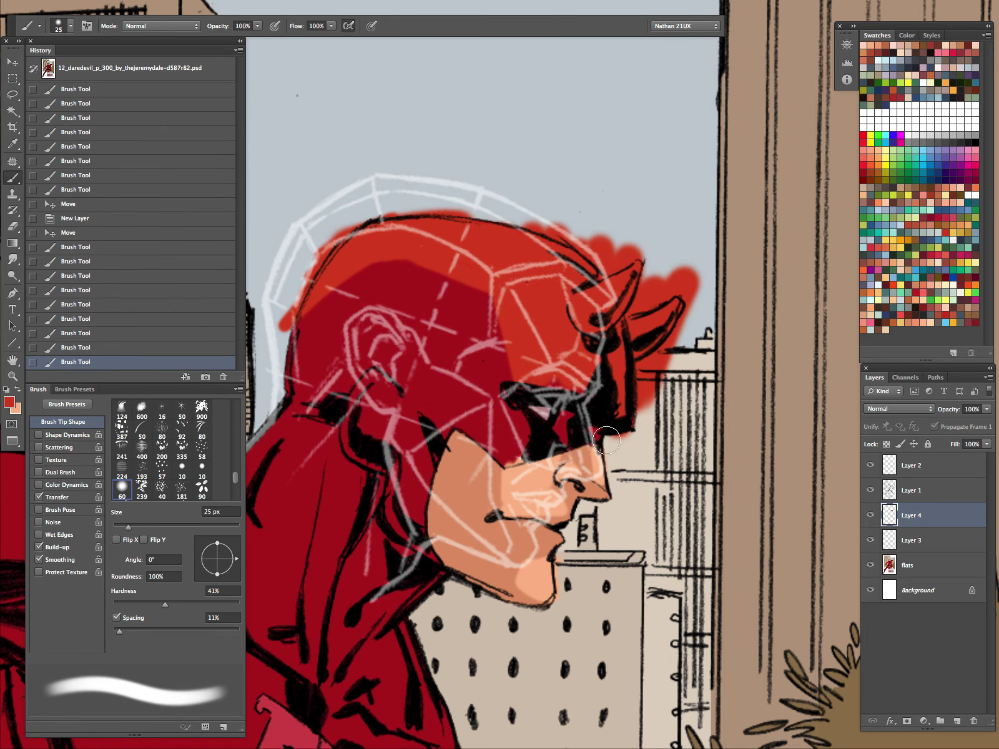
Paint the mask's cheek plane below the eye in bright red with a 7 px brush
key(bracketleft)
key(bracketleft)
key(bracketleft)
key(bracketleft)
key(bracketleft)
key(bracketleft)
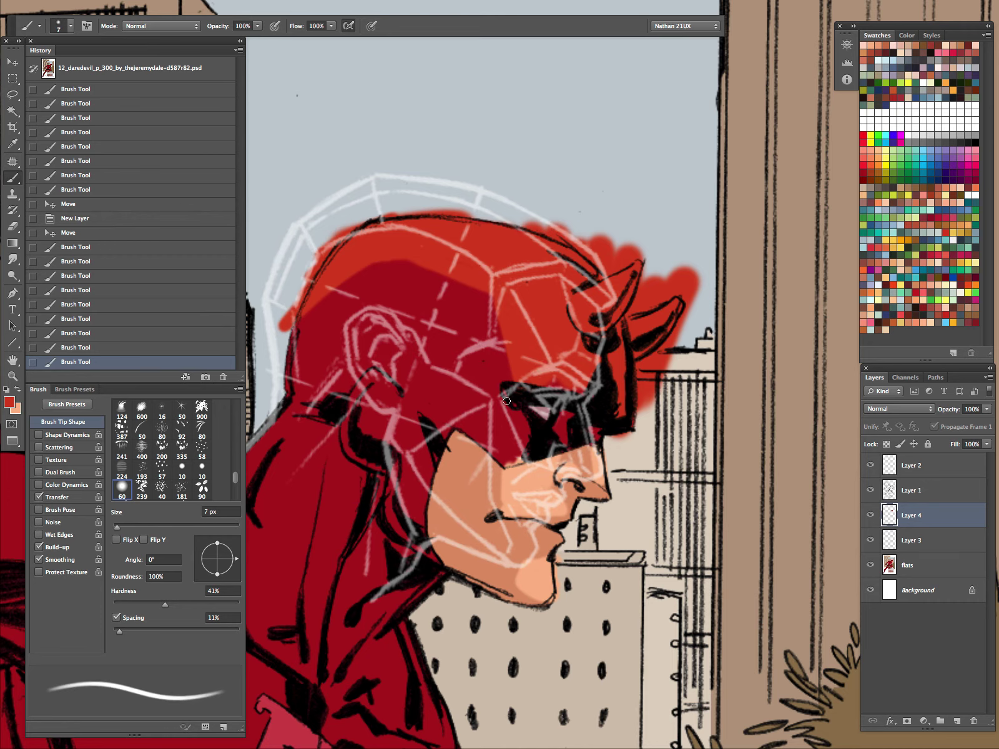
mouse_move(487, 405)
mouse_down()
mouse_move(469, 404)
mouse_move(497, 459)
mouse_move(528, 415)
mouse_move(510, 440)
mouse_move(494, 403)
mouse_up()
drag(515, 506, 517, 555)
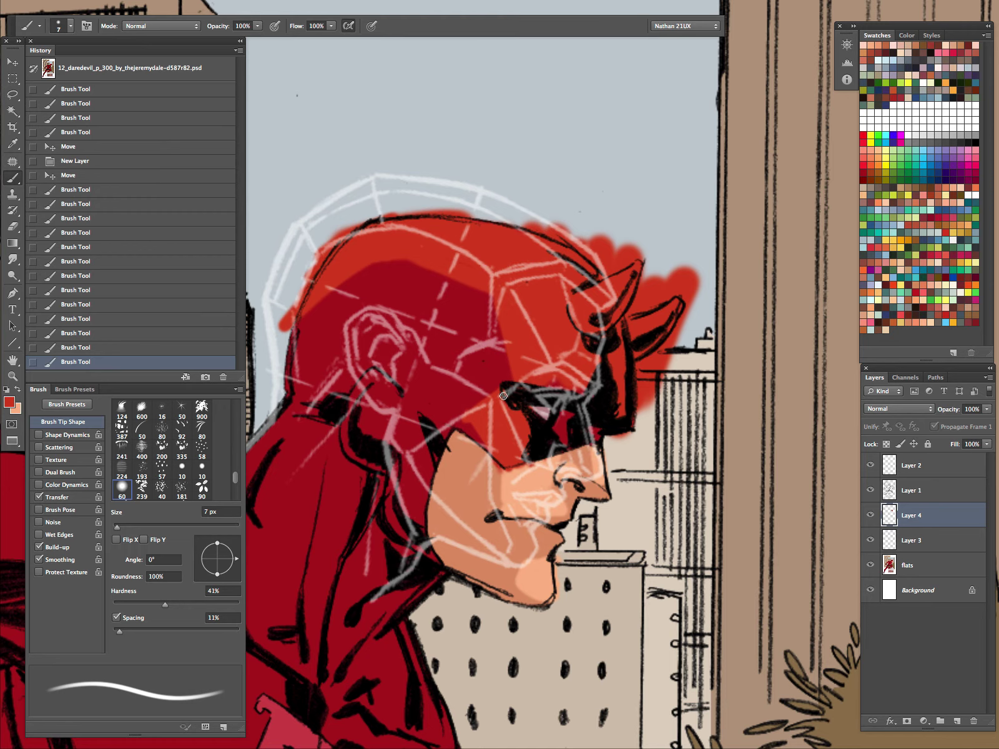
Paint the light plane of the mask's ear in bright red and enlarge the brush to 15 px
mouse_move(389, 383)
mouse_down()
mouse_move(392, 392)
mouse_move(373, 375)
mouse_move(352, 397)
mouse_move(372, 387)
mouse_move(393, 397)
mouse_move(392, 440)
mouse_up()
key(bracketright)
key(bracketright)
key(bracketright)
key(bracketright)
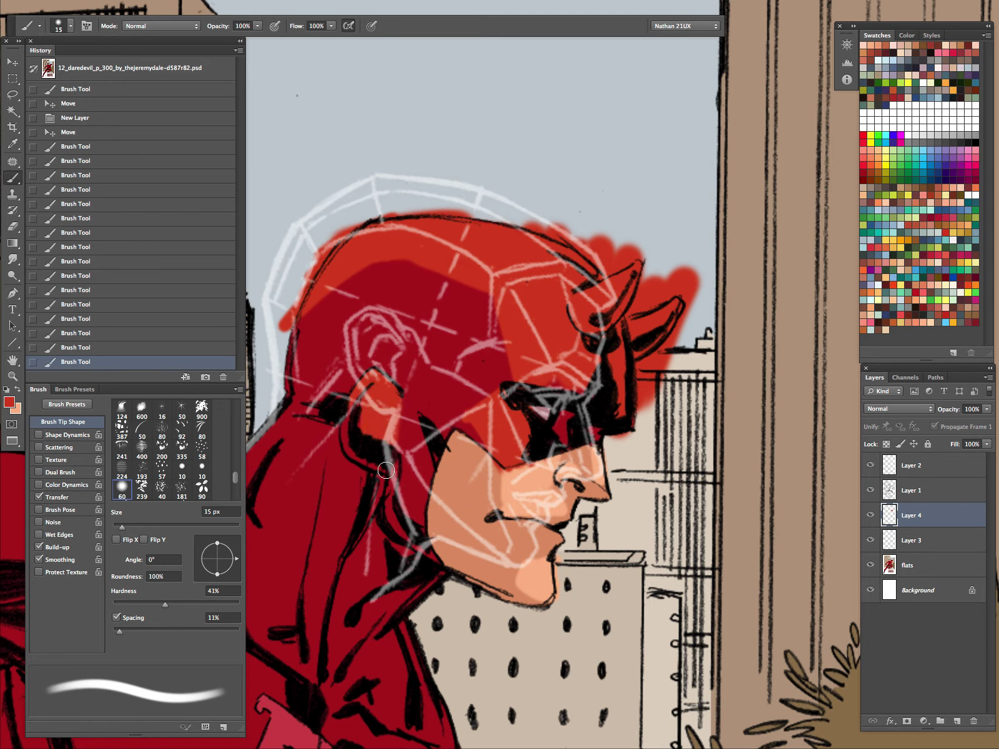
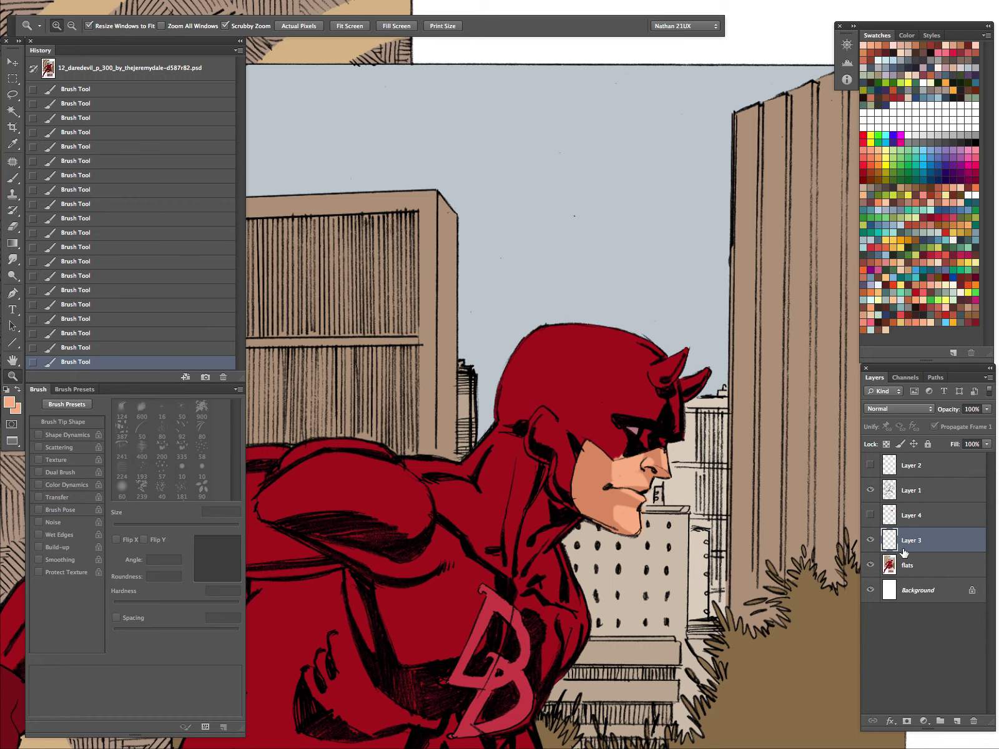
Select the face's skin area on the flats layer and clear everything outside it from Layer 3
click(905, 570)
key(w)
click(628, 503)
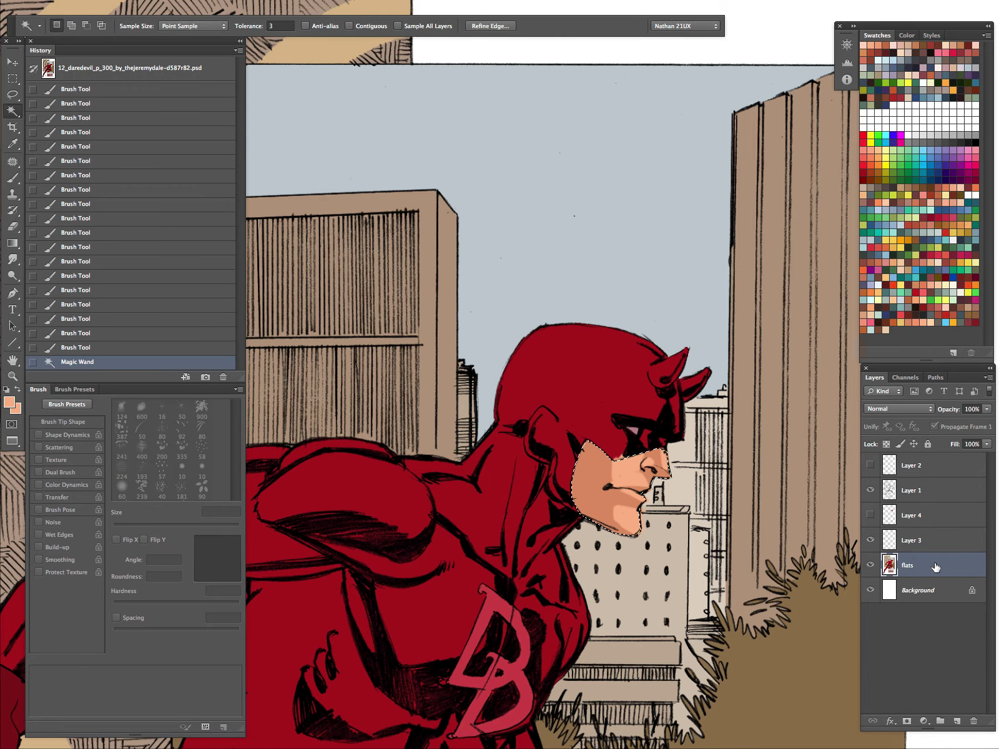
click(882, 546)
key(ctrl+shift+i)
key(Delete)
key(ctrl+d)
Touch up the light peach planes on the chin, upper lip and nose on Layer 3, varying the brush size
key(b)
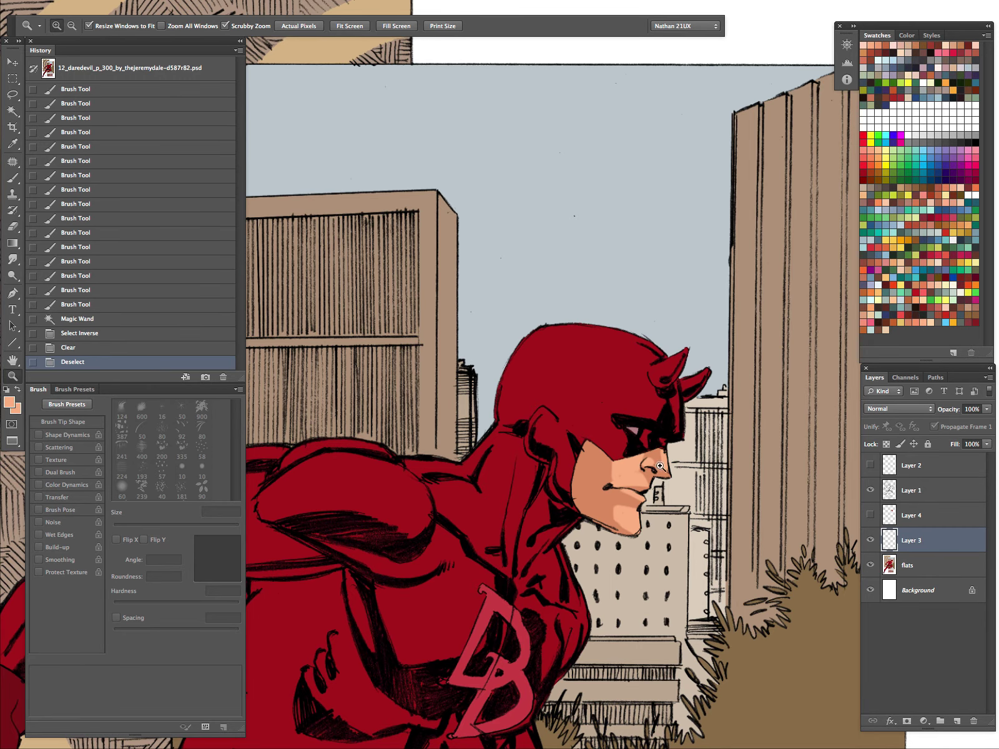
scroll(659, 465, up, 3)
mouse_move(558, 500)
mouse_down()
mouse_move(608, 494)
mouse_move(564, 578)
mouse_up()
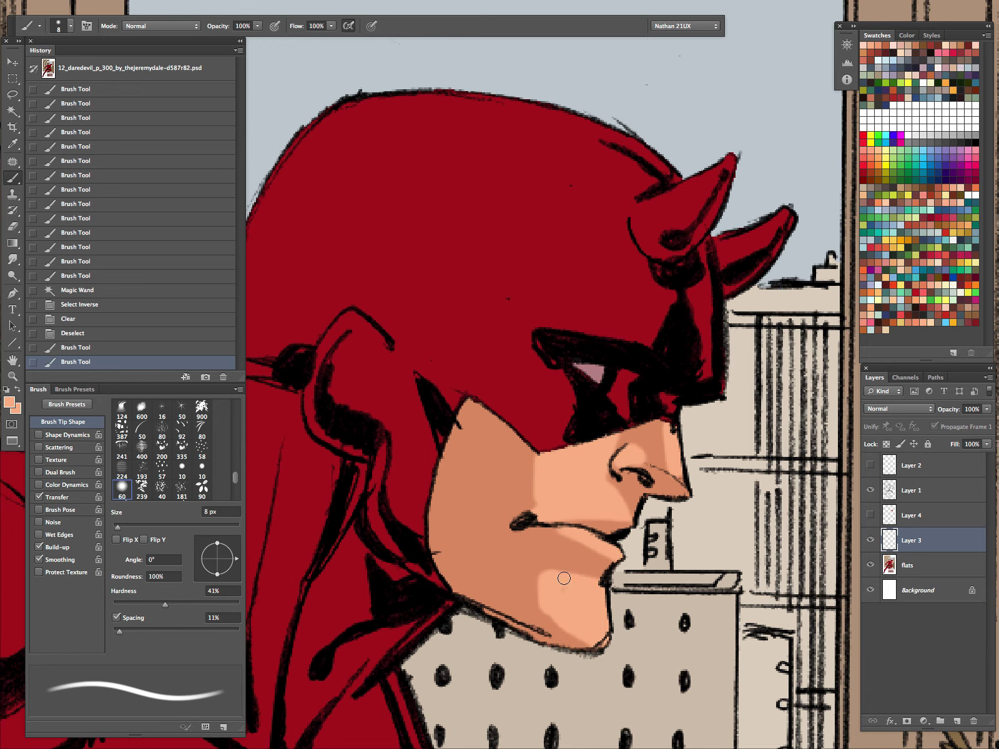
key([)
key([)
key([)
mouse_move(556, 531)
mouse_down()
mouse_move(528, 528)
mouse_move(564, 530)
mouse_up()
key(])
key(])
key(])
mouse_move(678, 473)
mouse_down()
mouse_move(669, 431)
mouse_move(671, 447)
mouse_up()
drag(670, 437, 674, 465)
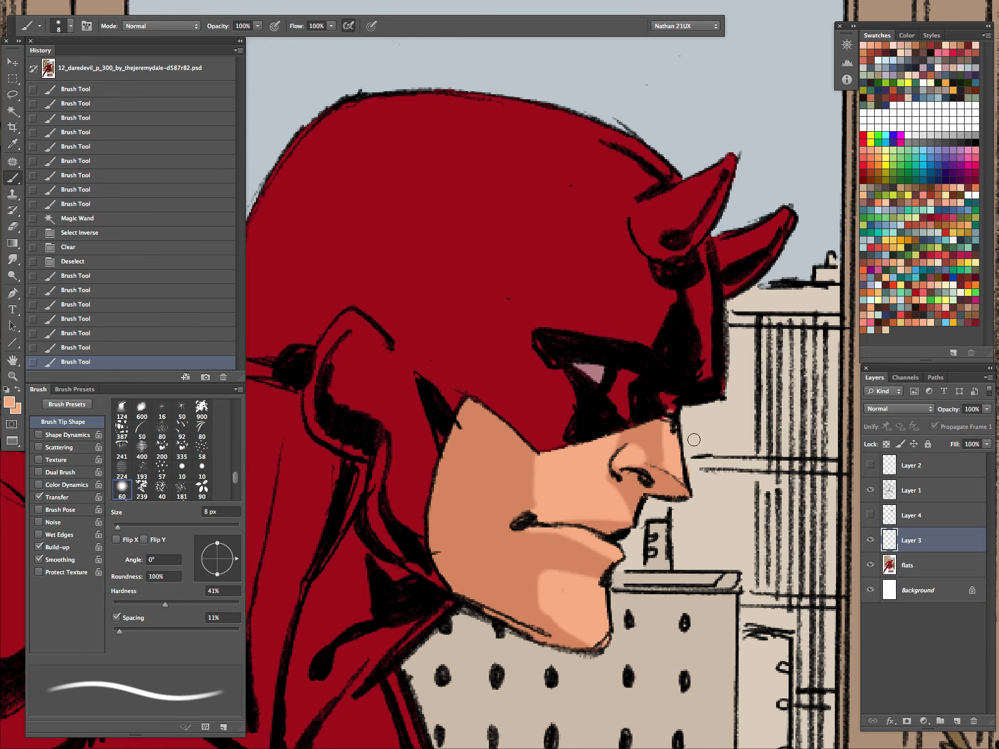
Refine the skin planes around the mouth corner, lower lip and chin edge with sampled darker skin tones
mouse_move(539, 504)
mouse_down()
mouse_move(514, 525)
mouse_move(550, 545)
mouse_move(535, 539)
mouse_move(529, 519)
mouse_up()
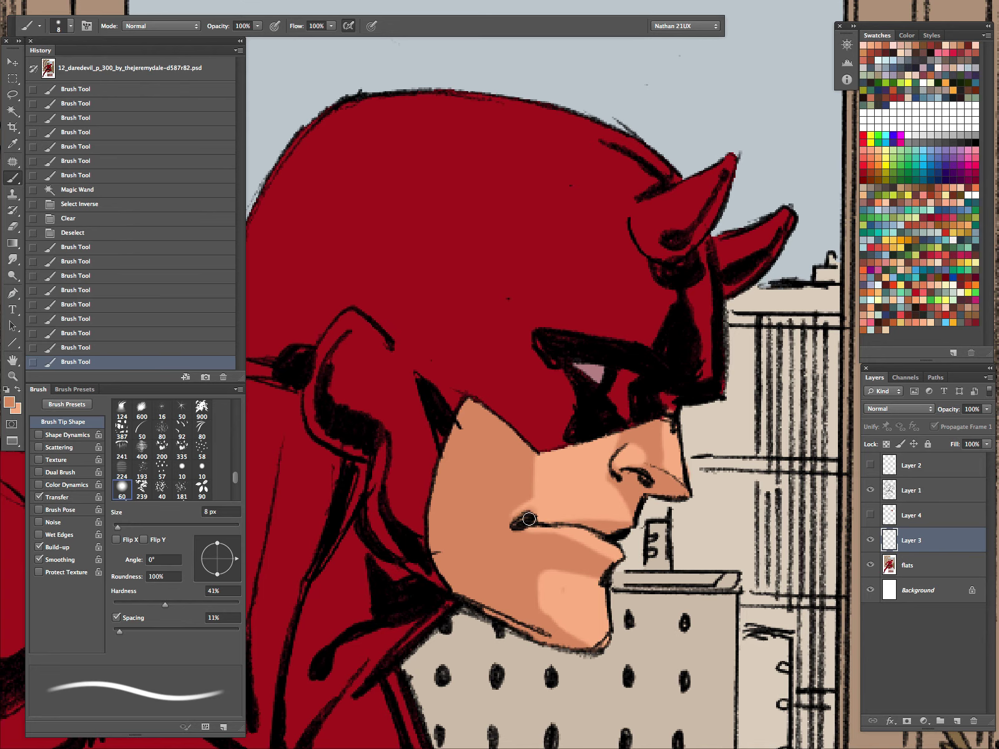
mouse_move(578, 587)
mouse_down()
mouse_move(577, 576)
mouse_move(615, 585)
mouse_move(604, 580)
mouse_up()
alt+click(592, 569)
drag(553, 651, 590, 659)
drag(584, 660, 612, 662)
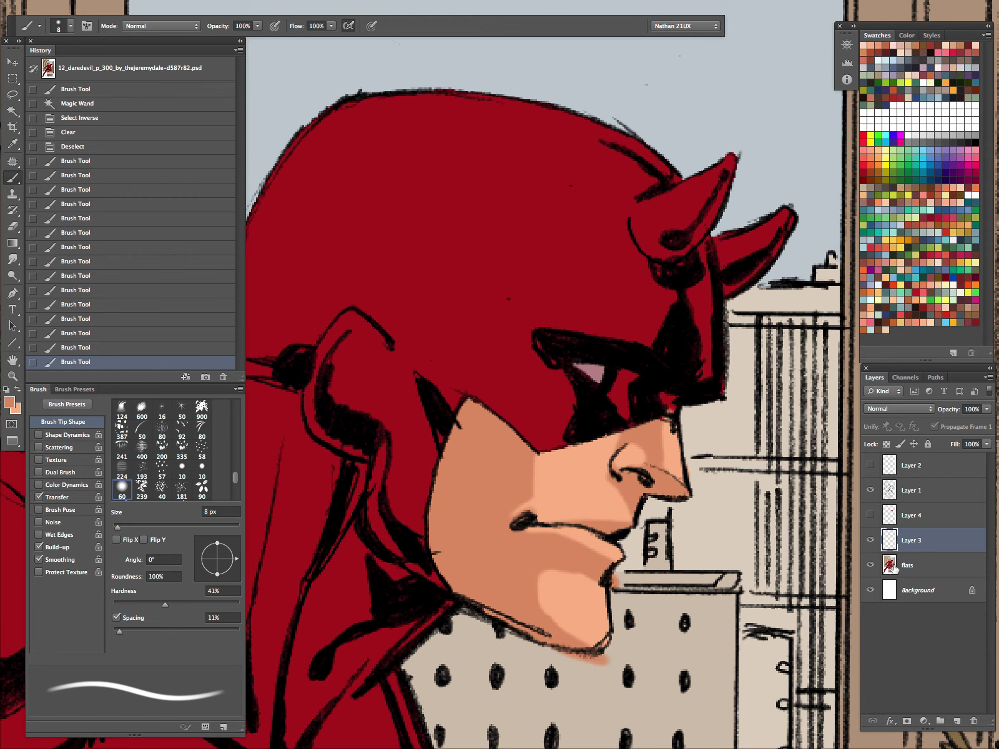
alt+click(624, 473)
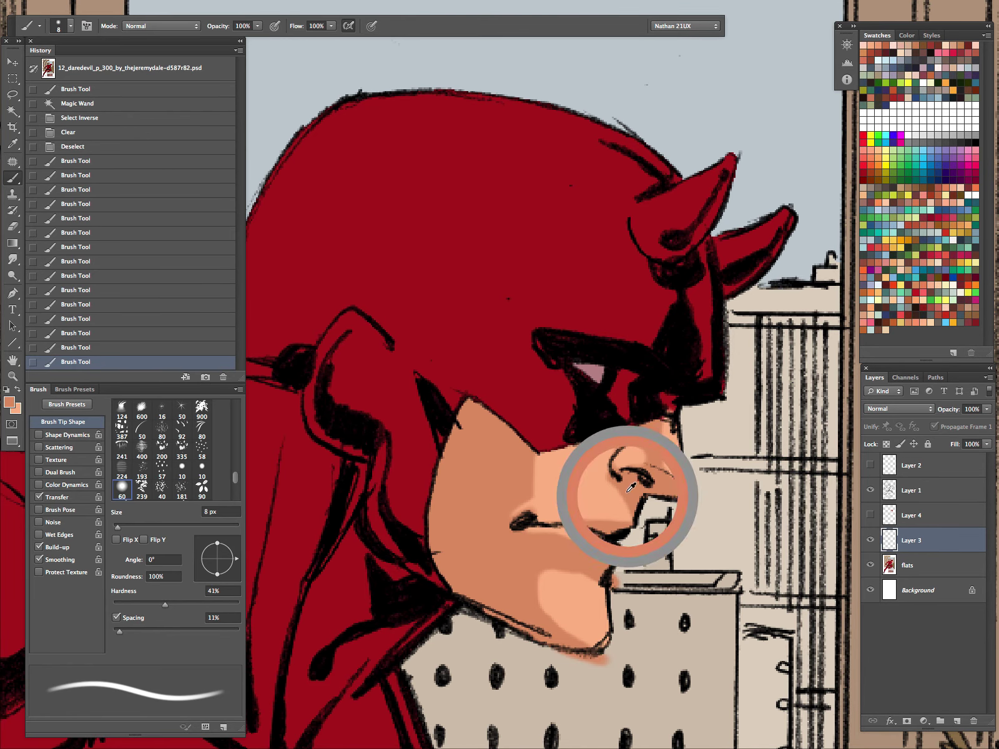
drag(632, 522, 640, 533)
Reselect the skin area on the flats layer and clear the new paint spill outside it from Layer 3
key(z)
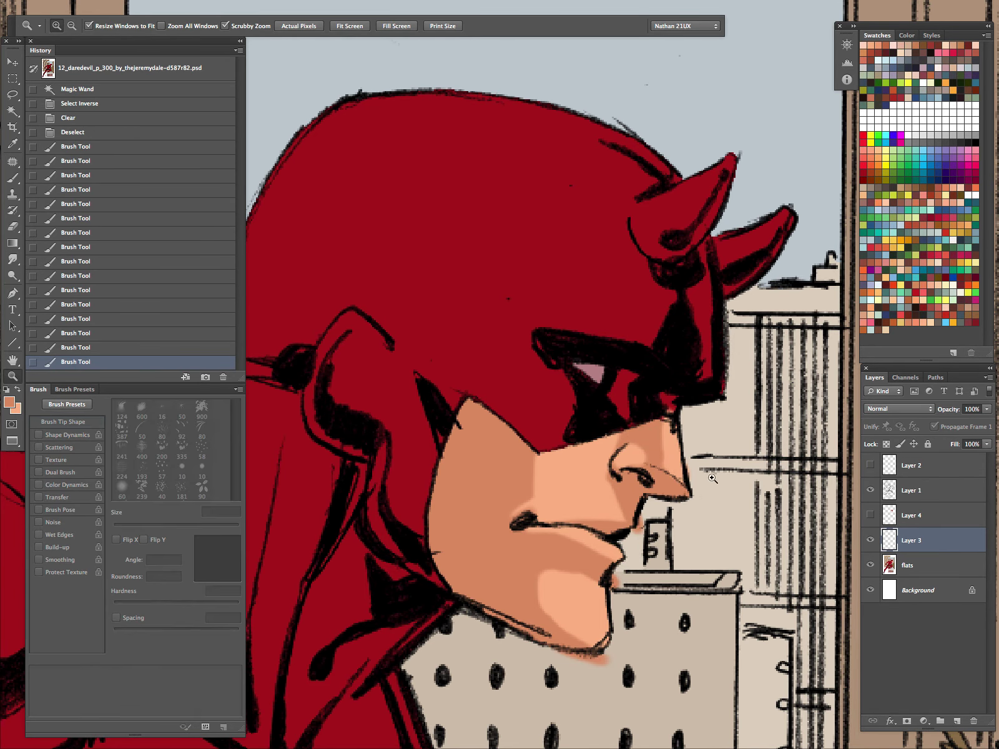
drag(693, 480, 632, 554)
drag(748, 550, 575, 551)
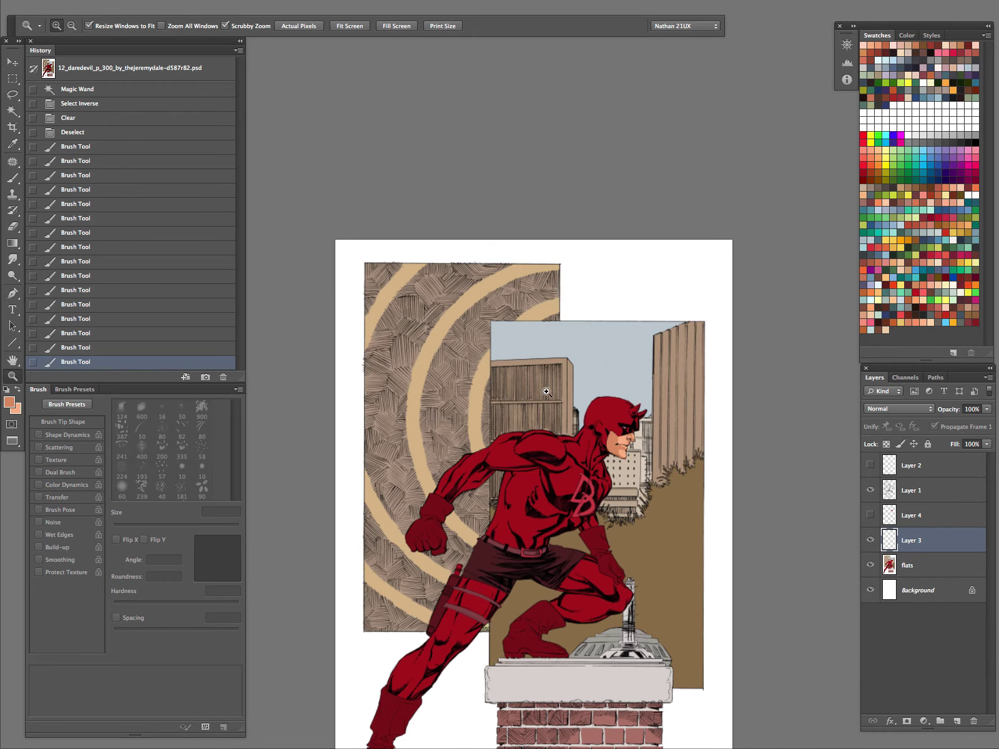
drag(631, 441, 630, 525)
click(889, 565)
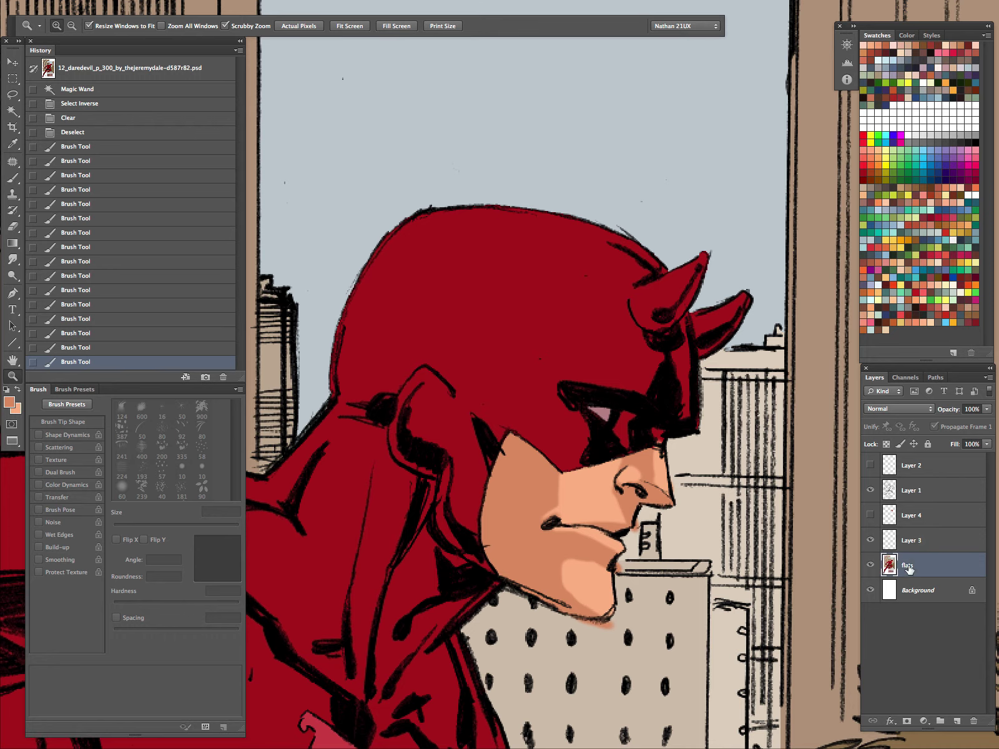
key(w)
click(627, 480)
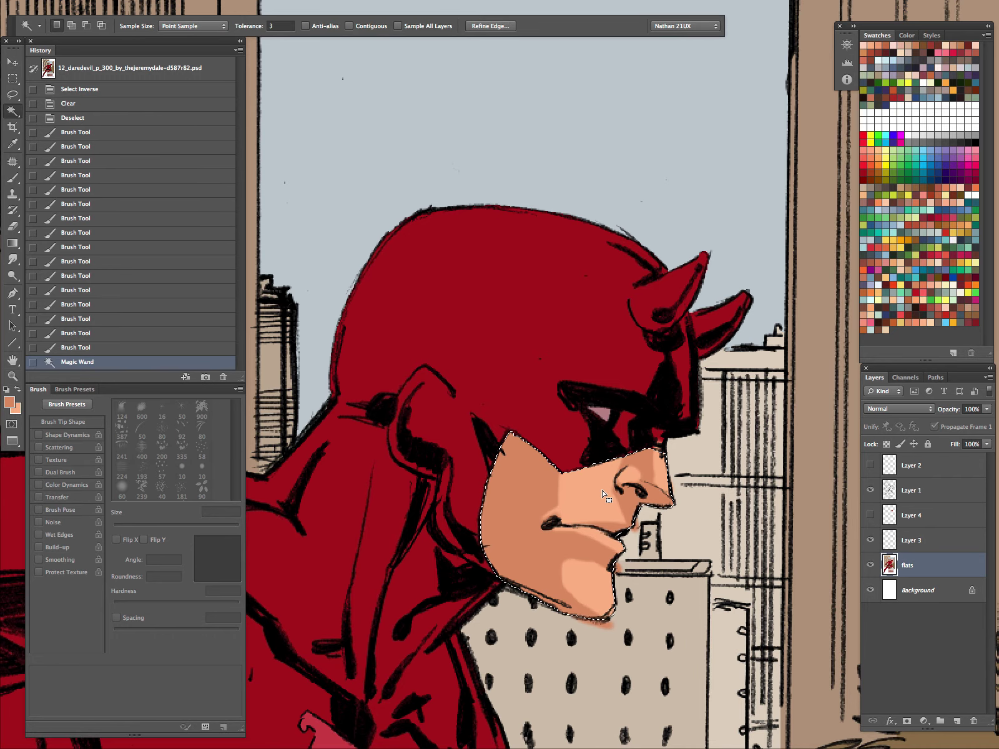
click(911, 541)
key(ctrl+shift+i)
key(Delete)
key(ctrl+d)
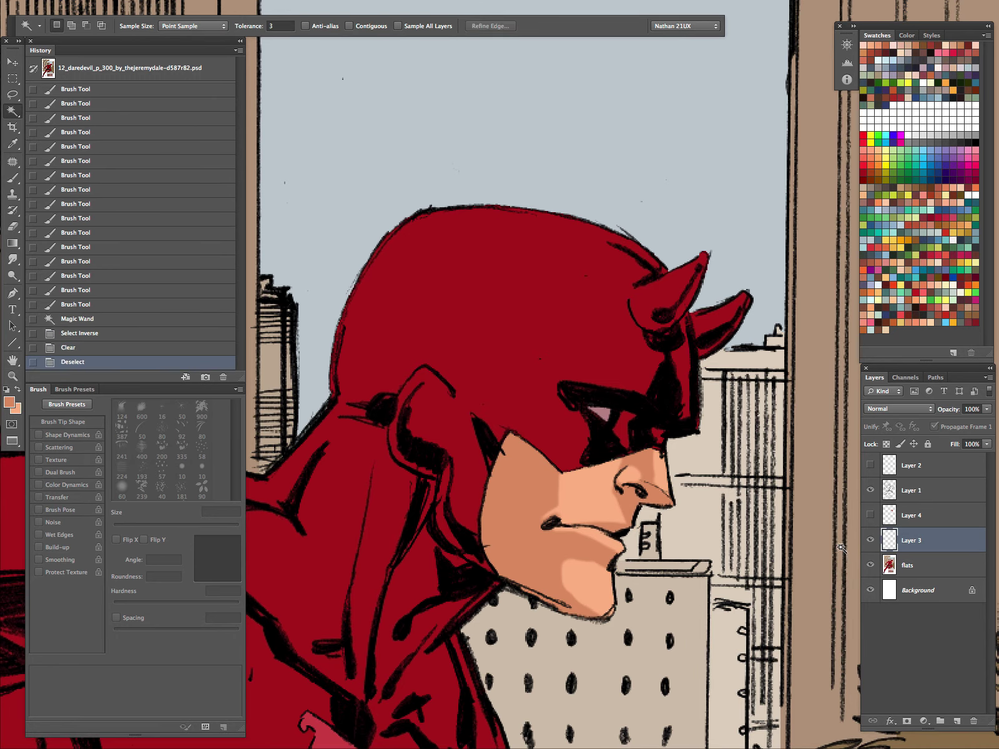
Duplicate the flats layer as "colors" and merge Layer 3 down into it
click(909, 568)
key(ctrl+j)
double_click(912, 566)
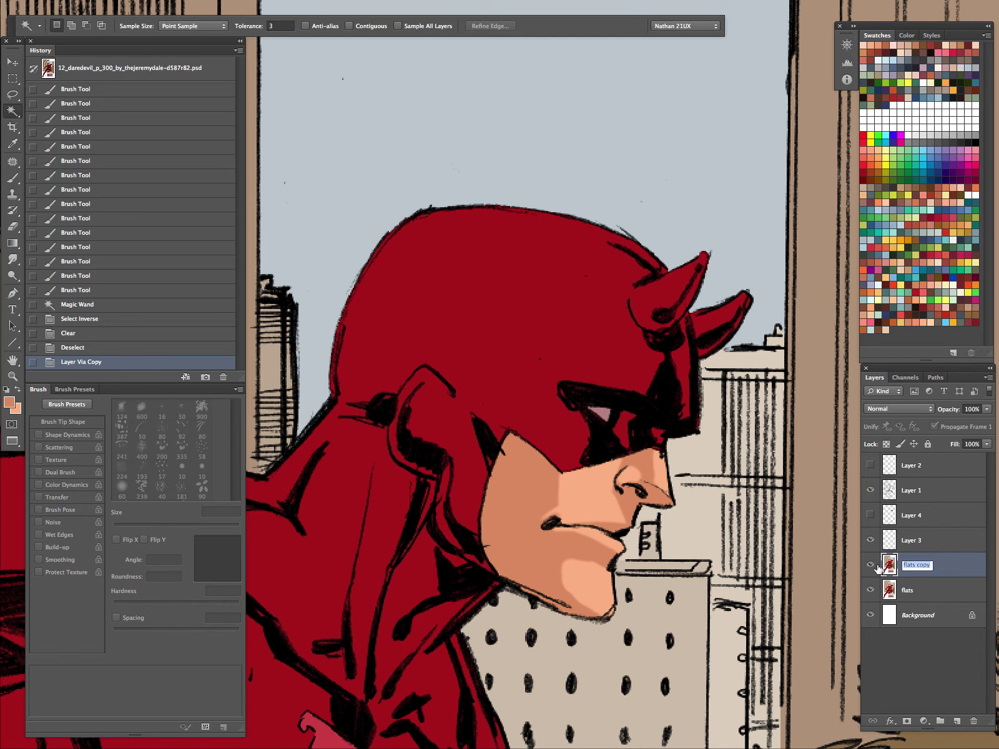
text(colors)
key(Return)
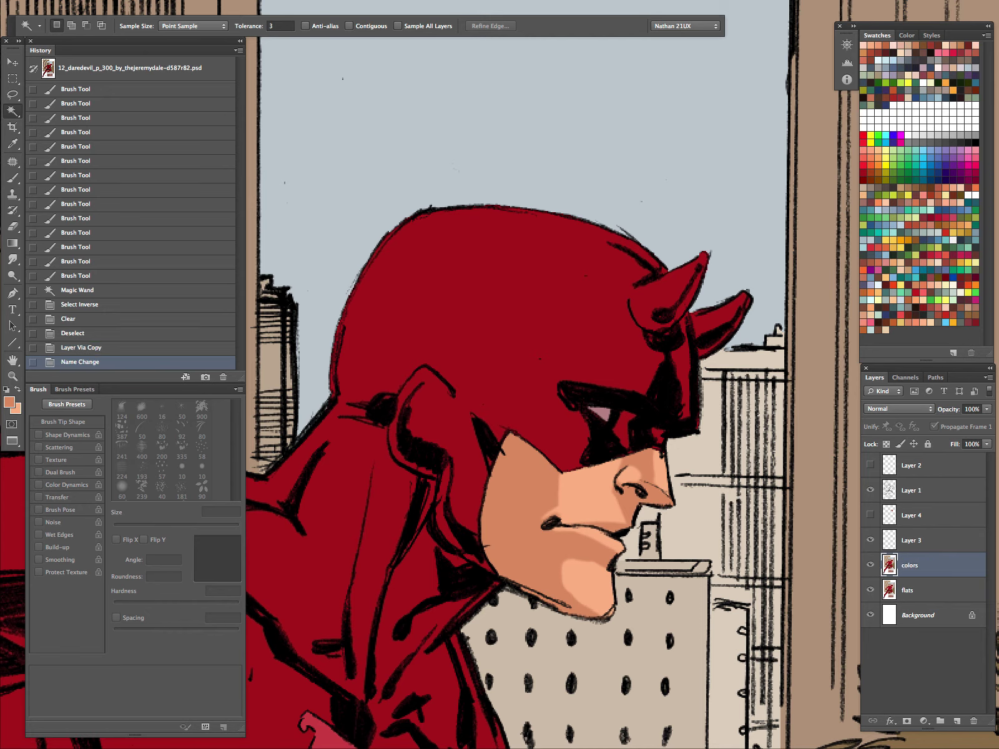
click(916, 541)
key(ctrl+e)
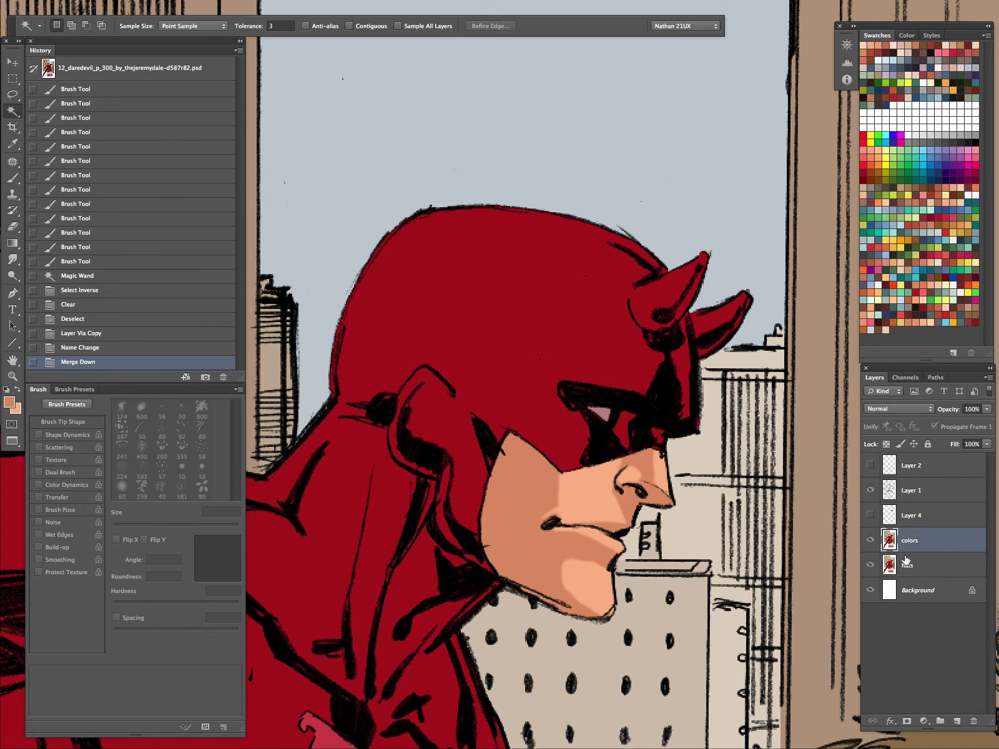
Select the face's skin area from the flats layer and make the colors layer active with the selection kept
click(907, 563)
click(571, 534)
click(915, 541)
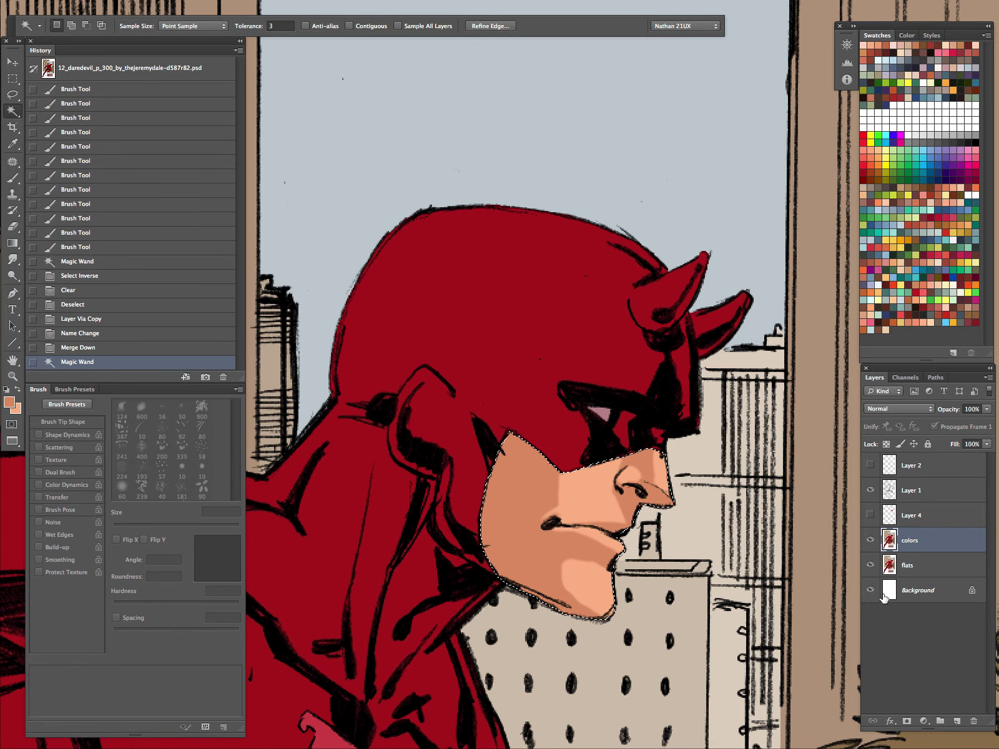
key(l)
key(ctrl+d)
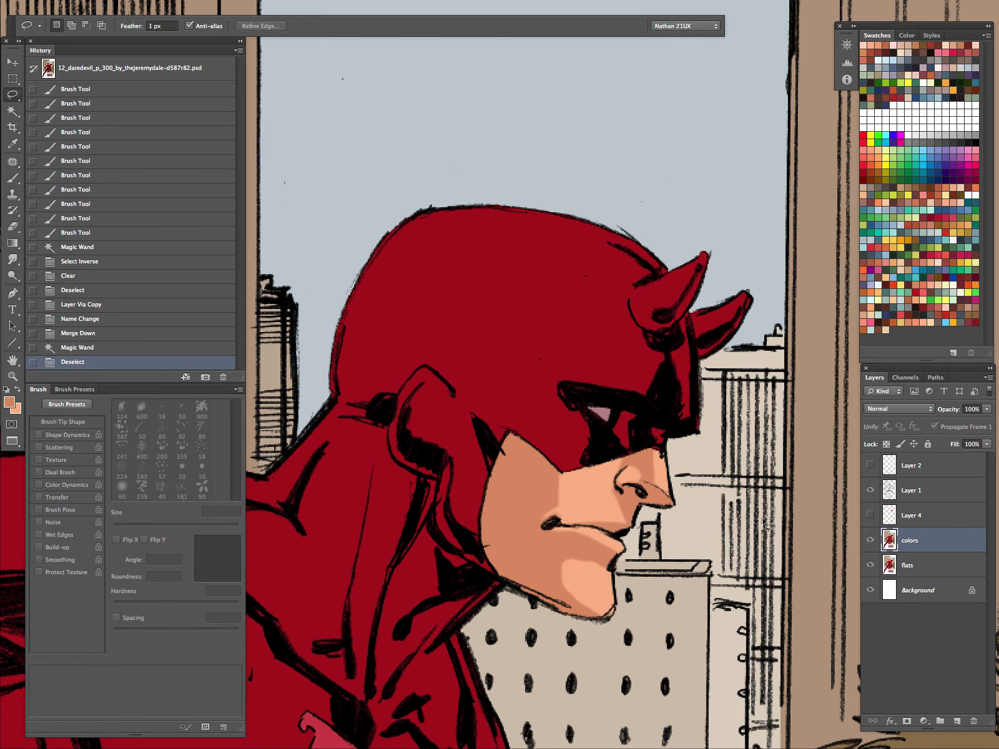
key(ctrl+z)
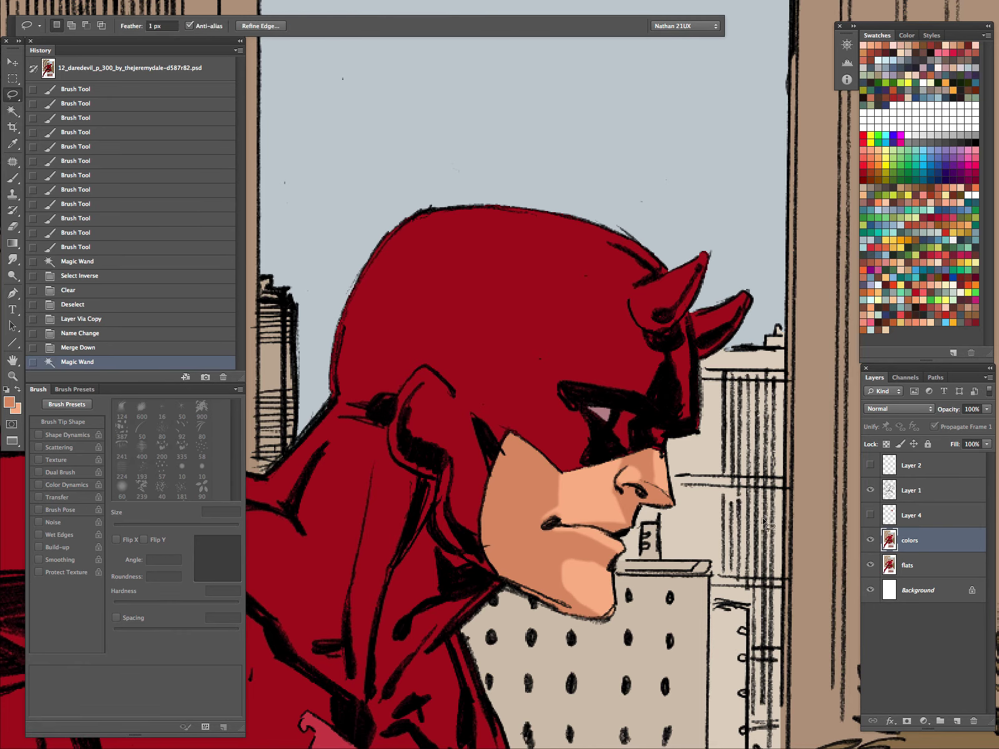
Set the Lasso feather to 0 px and copy the selected skin to a new layer with locked transparent pixels
key(Return)
text(0)
key(Return)
key(ctrl+j)
click(886, 444)
Lasso the side plane of the nose and choose the "soft brush" preset for the Brush tool
drag(665, 493, 661, 434)
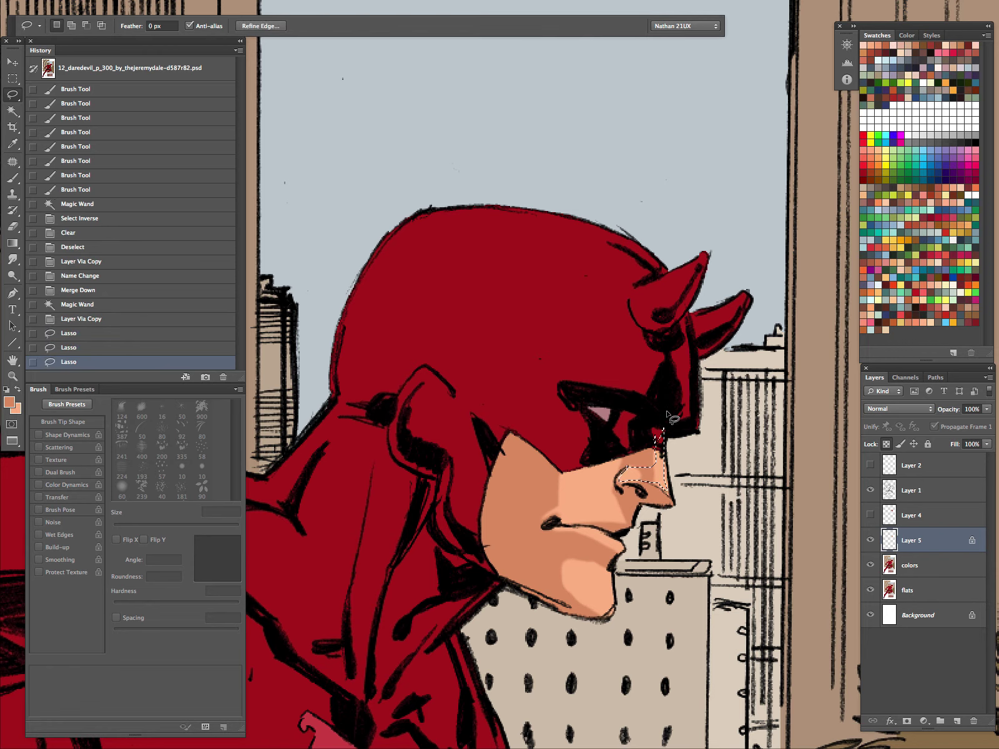
key(b)
key(bracketright)
key(bracketright)
key(bracketright)
key(bracketright)
key(bracketright)
click(26, 25)
scroll(161, 424, down, 15)
scroll(161, 498, up, 2)
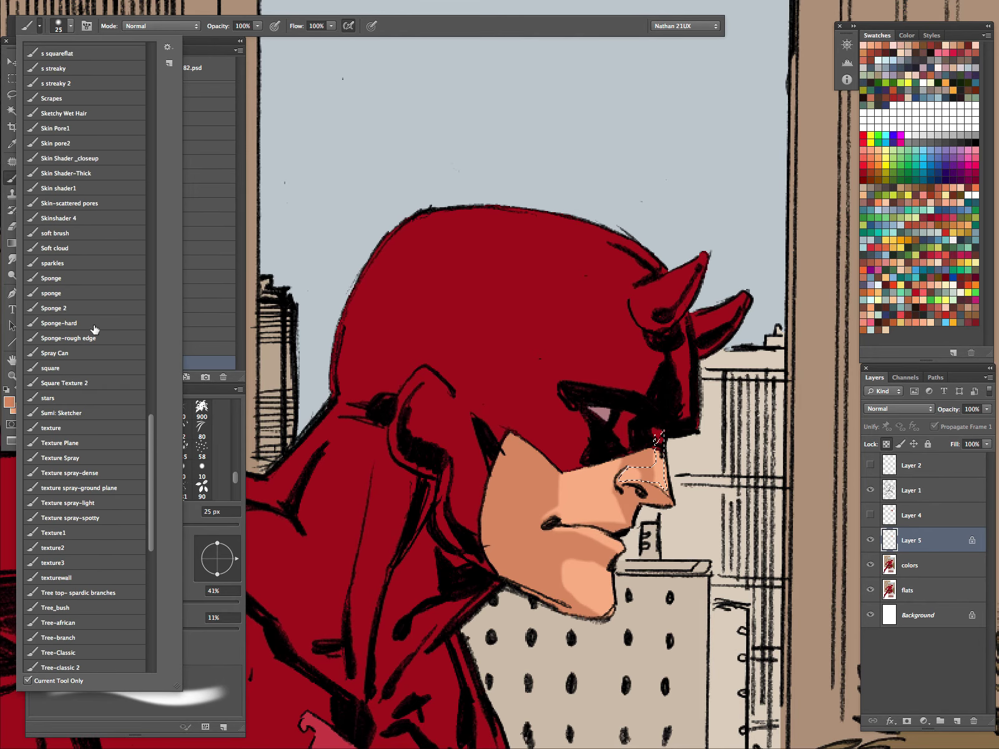
click(82, 250)
click(93, 233)
click(424, 30)
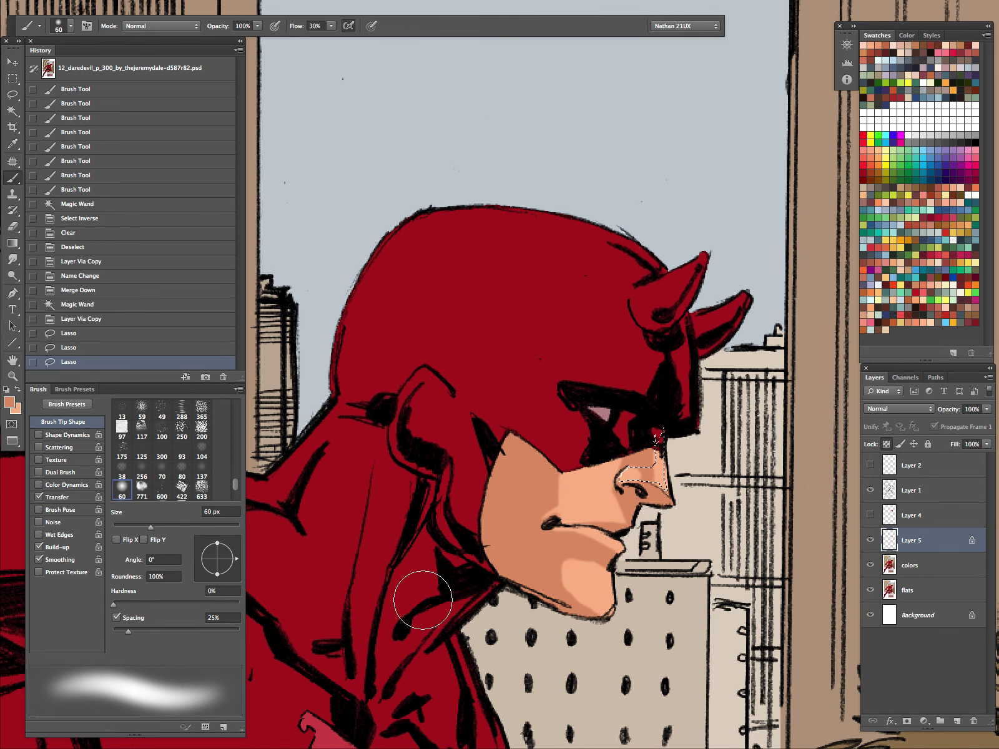
click(74, 389)
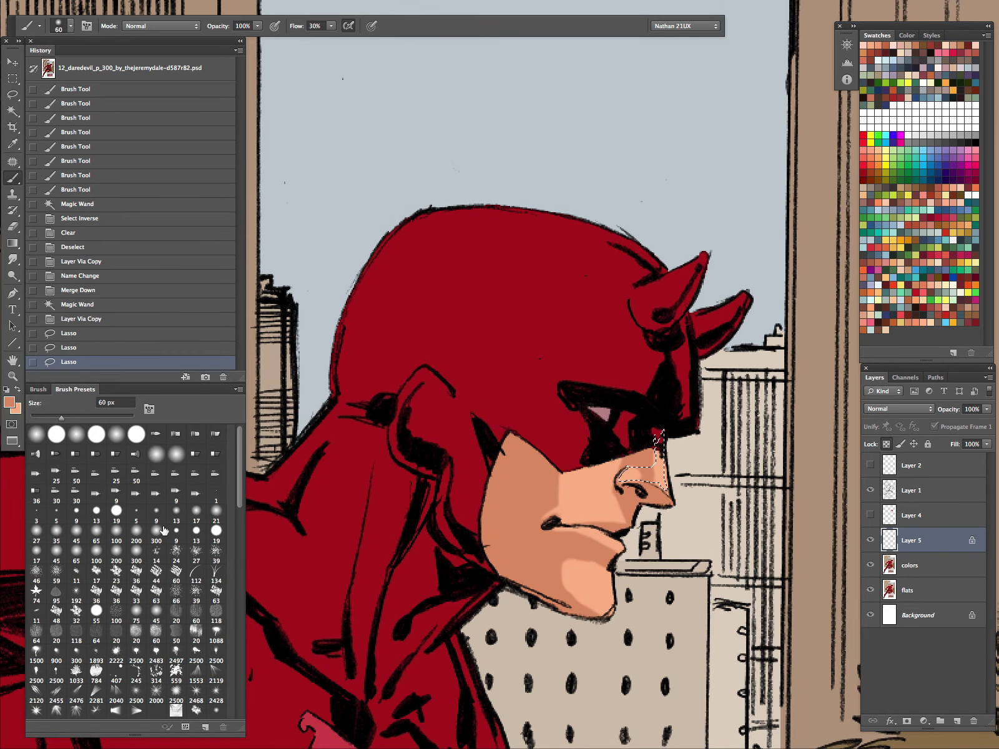
click(47, 389)
Softly shade the selected nose plane with the darker skin tone and sampled light peach, finishing with no selection
drag(649, 481, 718, 476)
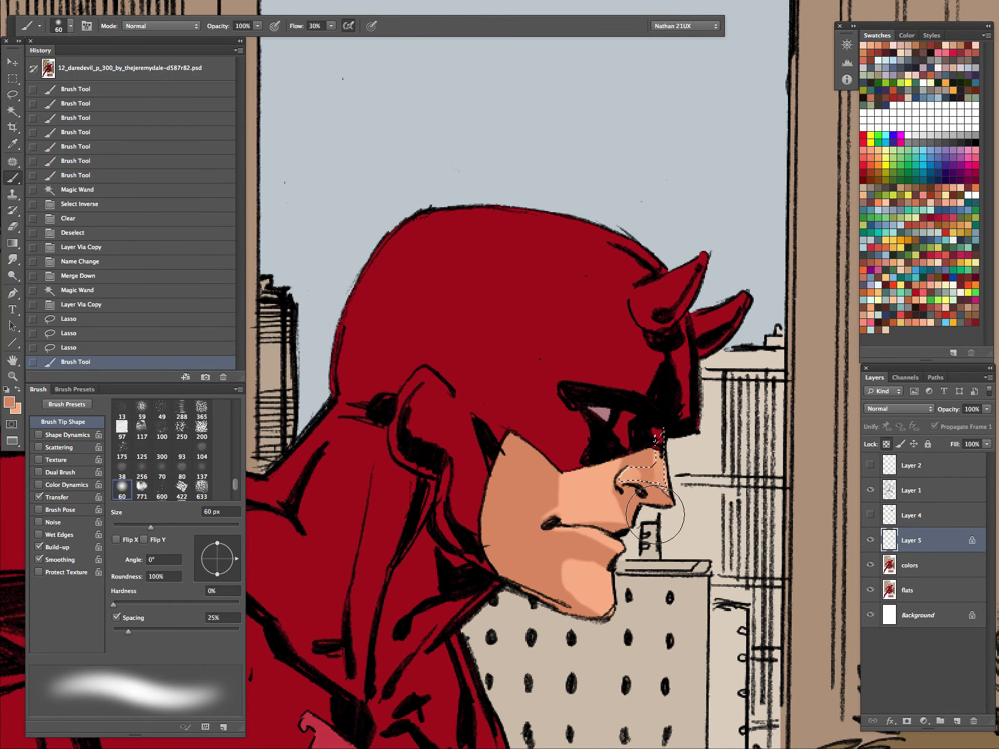
alt+click(630, 474)
mouse_move(667, 493)
mouse_down()
mouse_move(652, 500)
mouse_move(649, 484)
mouse_move(669, 432)
mouse_move(650, 497)
mouse_up()
key(l)
key(super+d)
key(b)
key(l)
key(super+d)
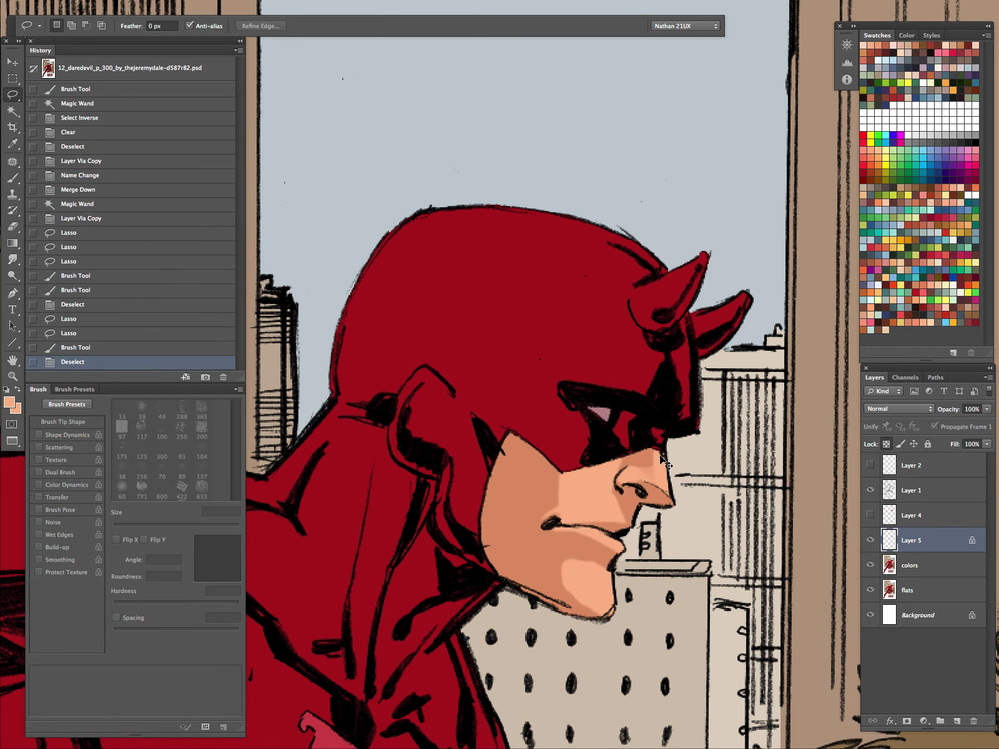
Lasso the front plane and then the tip of the nose, softly brushing each with a lighter peach swatch and finishing with no selection
drag(667, 490, 657, 444)
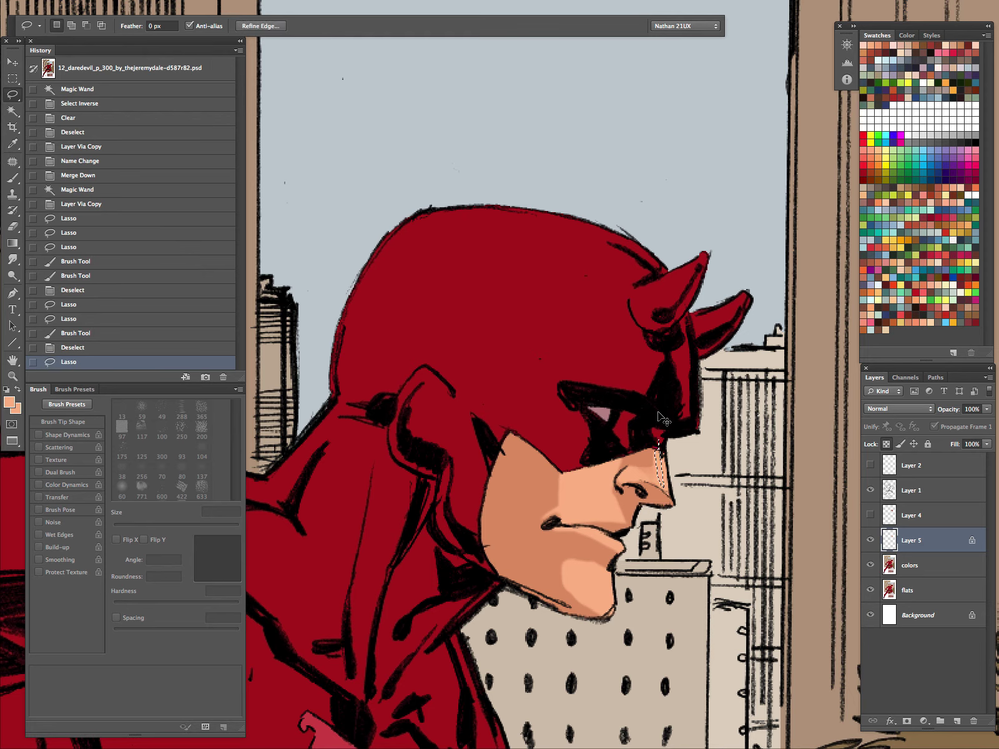
key(b)
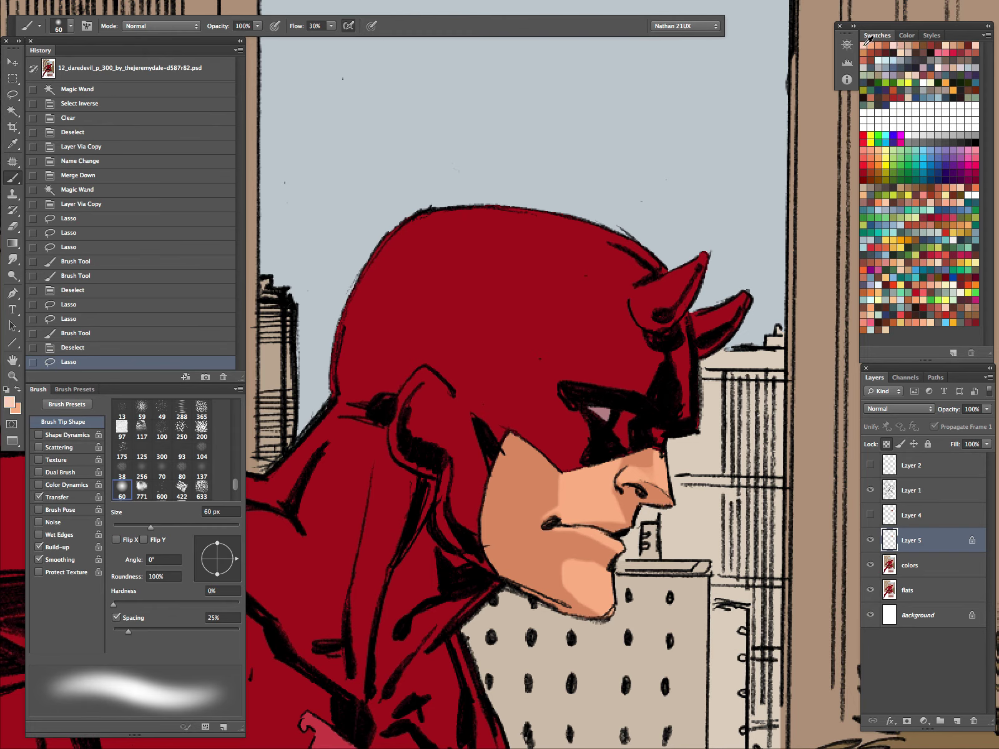
key([)
key([)
mouse_move(665, 499)
mouse_down()
mouse_move(667, 475)
mouse_move(664, 490)
mouse_move(630, 478)
mouse_move(669, 500)
mouse_up()
key(l)
key(ctrl+d)
key(b)
key(l)
key(ctrl+d)
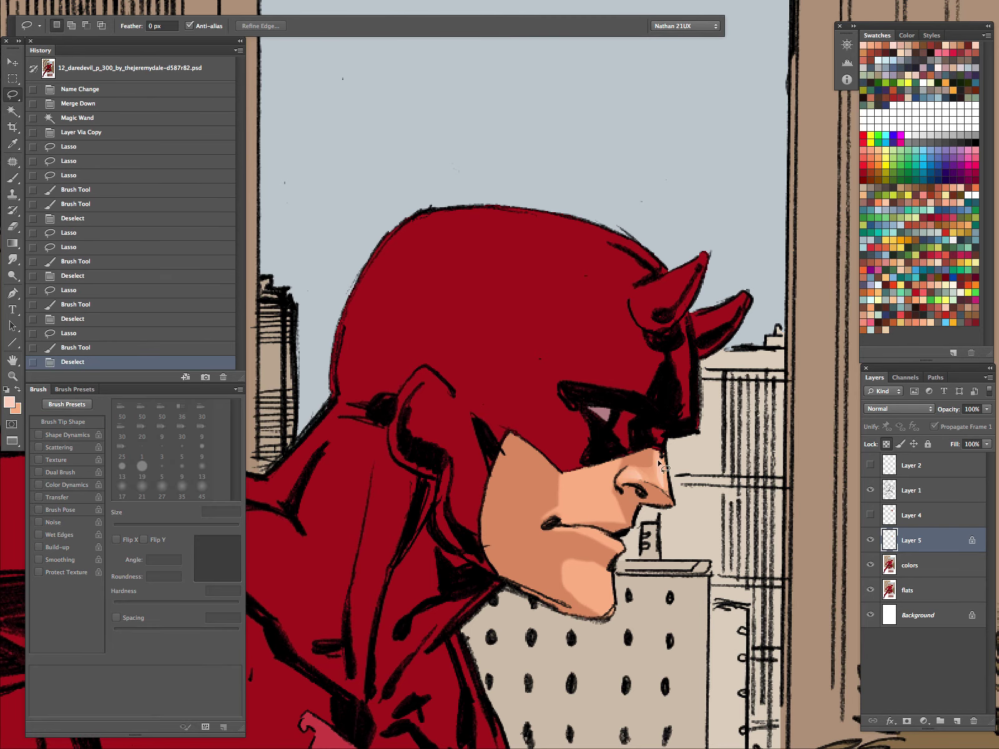
Lasso the upper side of the nose and the nostril area, softly highlighting each with the light peach and clearing each selection
mouse_move(660, 451)
mouse_down()
mouse_move(673, 445)
mouse_move(652, 496)
mouse_move(667, 471)
mouse_move(653, 479)
mouse_up()
key(b)
key(l)
key(ctrl+d)
key(b)
key(l)
key(ctrl+d)
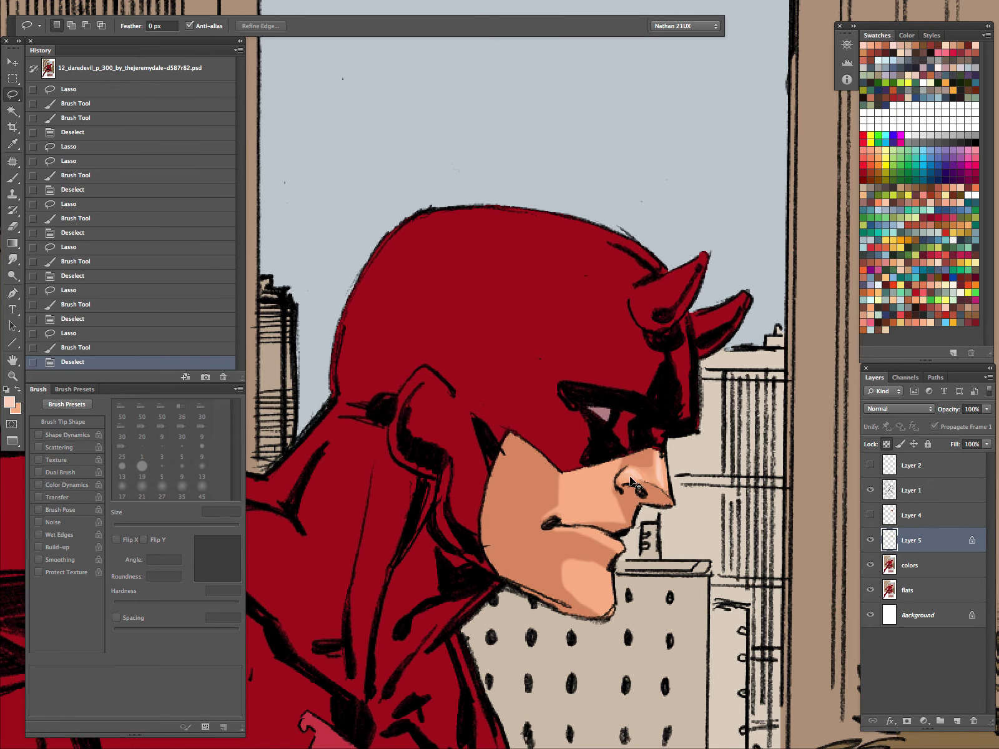
Lasso the front cheek plane beside the mouth, then hide and restore the colors and flats layers to examine the skin shading alone
mouse_move(556, 516)
mouse_down()
mouse_move(568, 483)
mouse_move(559, 515)
mouse_up()
key(b)
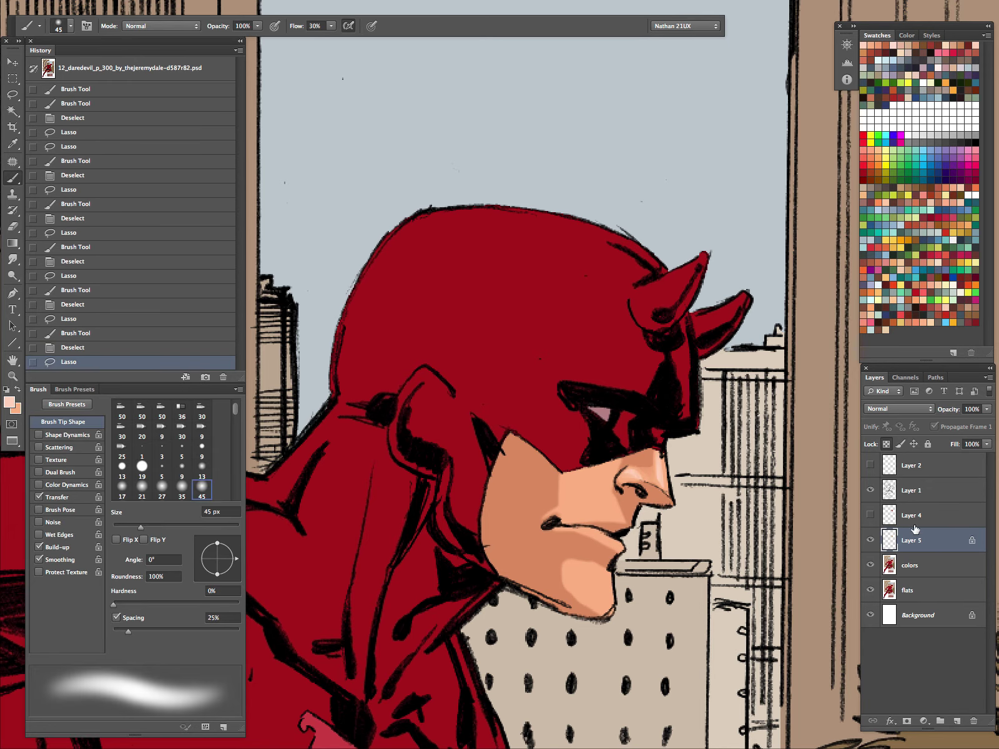
drag(871, 565, 870, 590)
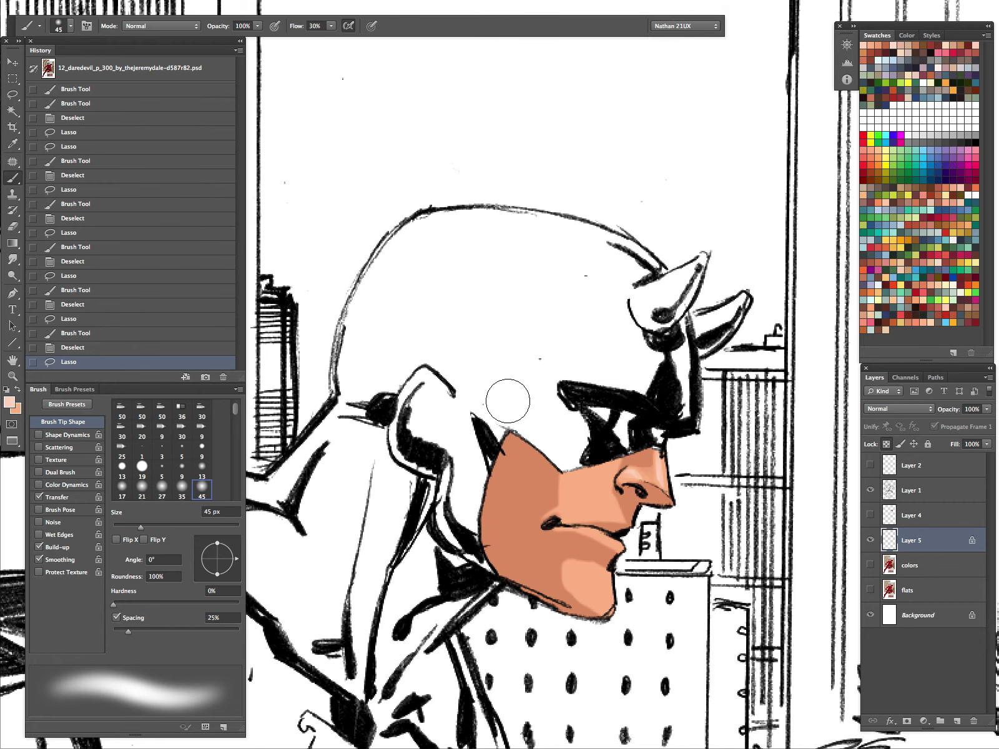
drag(871, 568, 871, 590)
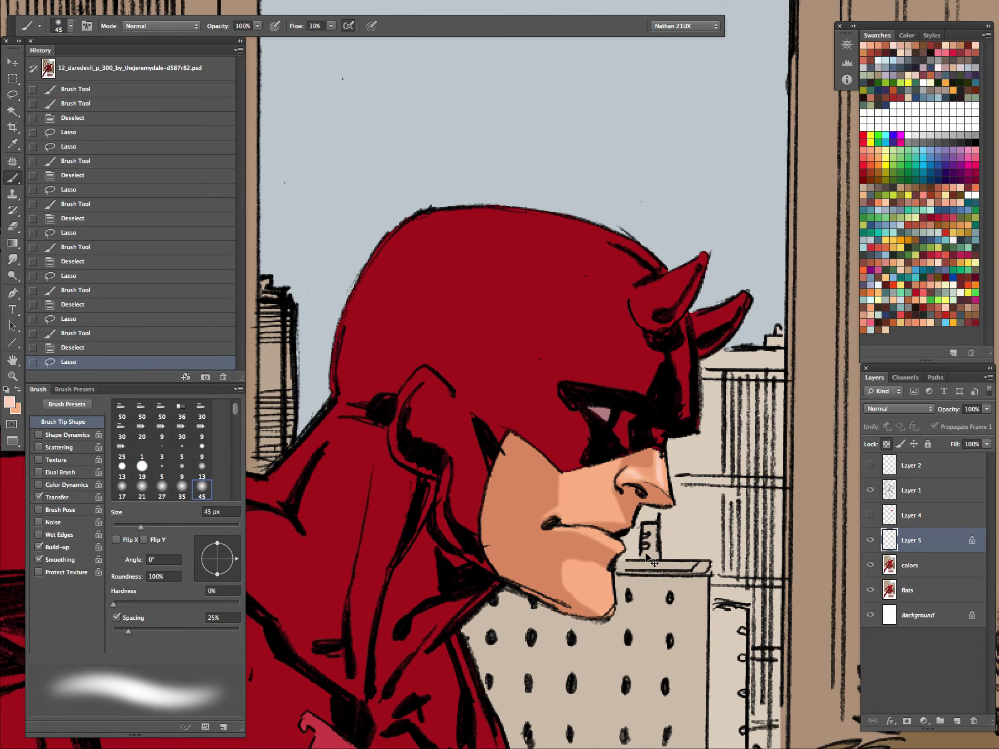
Softly highlight the front cheek and upper lip with a 60 px light peach brush, finishing with no selection
key(])
key(])
key([)
key(])
mouse_move(593, 506)
mouse_down()
mouse_move(615, 450)
mouse_move(631, 500)
mouse_move(621, 523)
mouse_move(573, 460)
mouse_move(578, 451)
mouse_move(630, 447)
mouse_move(650, 425)
mouse_up()
key(l)
key(ctrl+d)
key(b)
key(ctrl+h)
key(l)
key(ctrl+d)
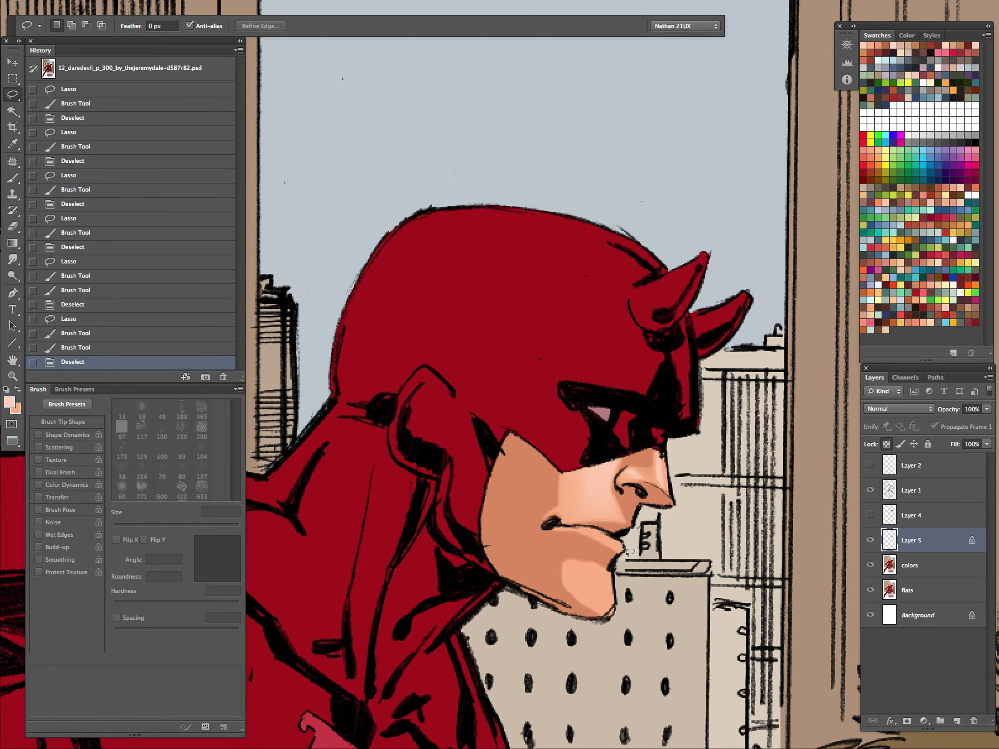
Lasso the front planes of the lower lip and chin and softly lighten them with the light peach, finishing with no selection
mouse_move(608, 549)
mouse_down()
mouse_move(650, 553)
mouse_move(649, 509)
mouse_move(630, 542)
mouse_move(682, 512)
mouse_move(655, 562)
mouse_move(683, 475)
mouse_up()
key(b)
key(l)
key(ctrl+d)
key(b)
key(ctrl+d)
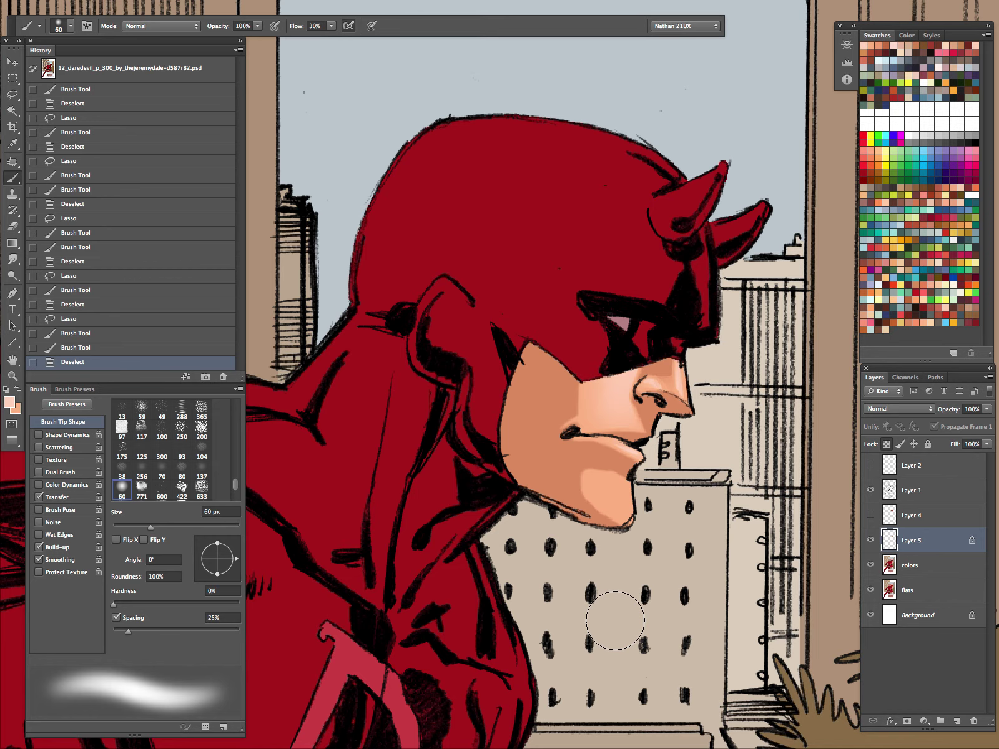
Build up the soft highlights on the chin and below the lip within lasso selections, using a 45 px light peach brush
key(l)
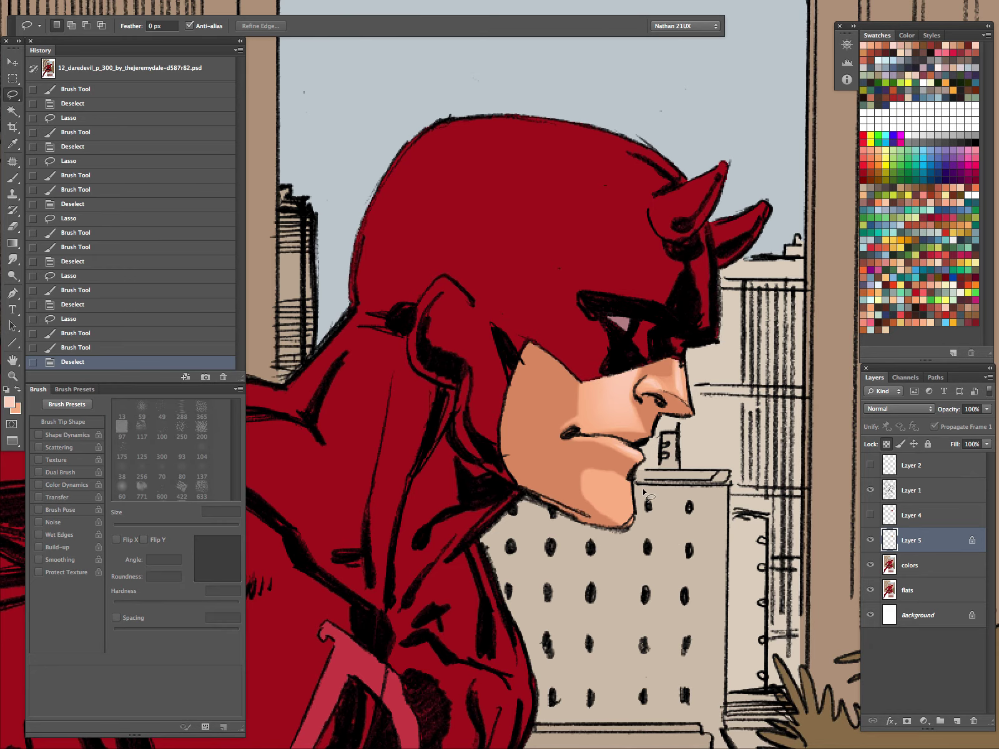
mouse_move(635, 490)
mouse_down()
mouse_move(618, 528)
mouse_move(643, 484)
mouse_move(618, 493)
mouse_move(628, 518)
mouse_move(643, 475)
mouse_move(638, 494)
mouse_move(603, 476)
mouse_move(698, 425)
mouse_up()
key(b)
key(l)
key(ctrl+d)
key(b)
key(l)
key(ctrl+d)
key(b)
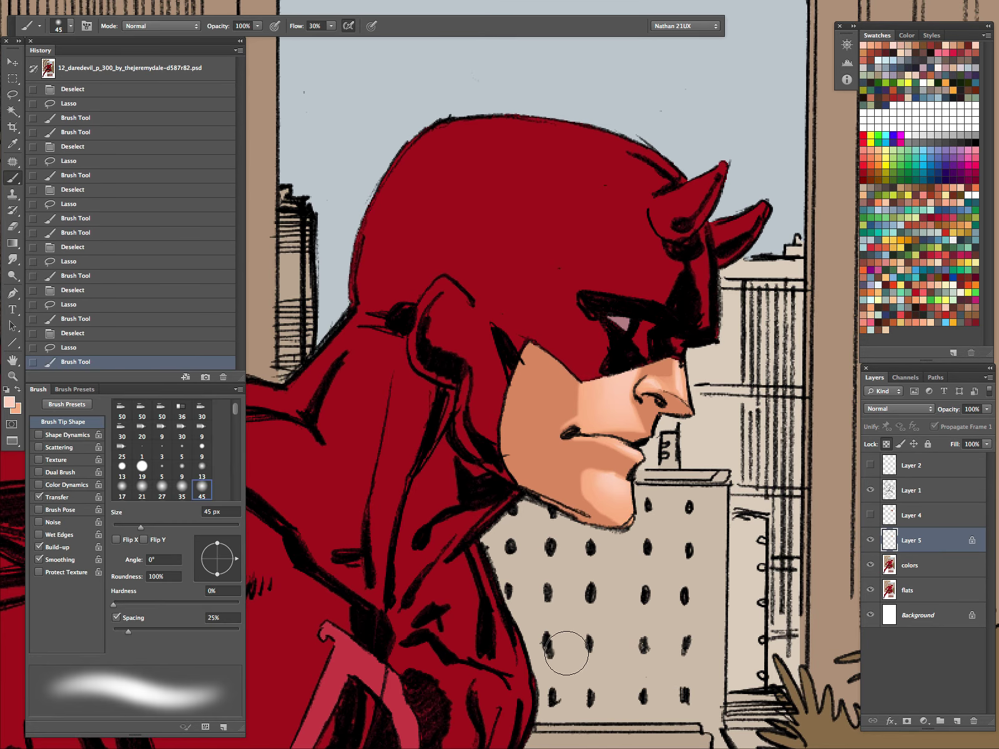
key(ctrl+d)
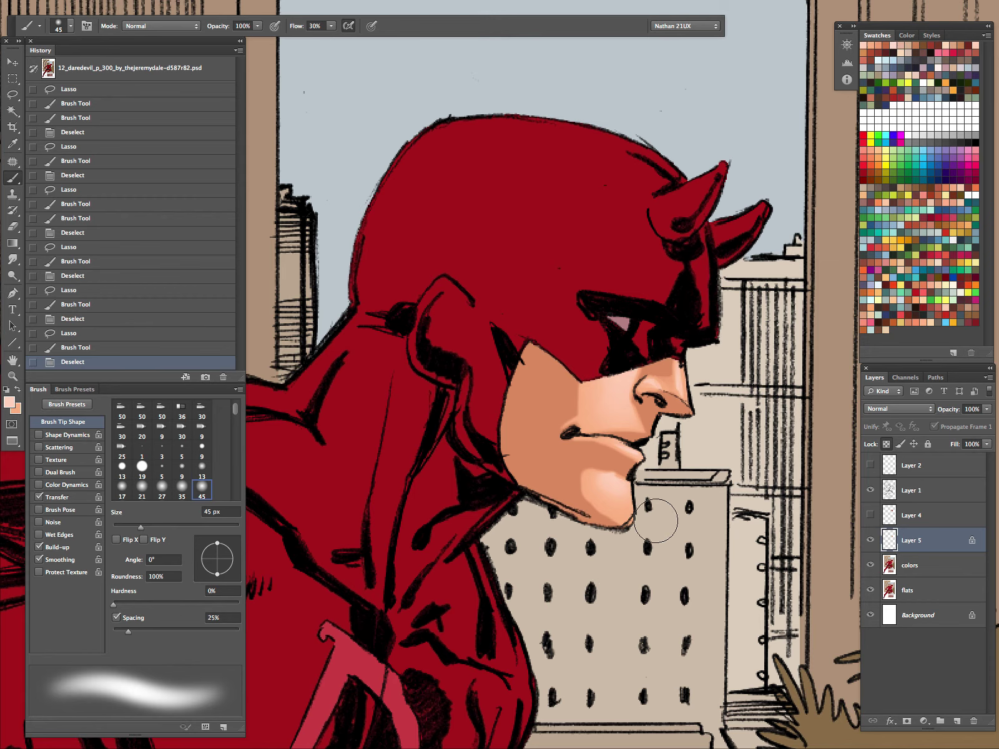
Lasso the upper side plane of the nose, sample the sky's blue-grey and softly tint the plane, finishing with no selection
key(l)
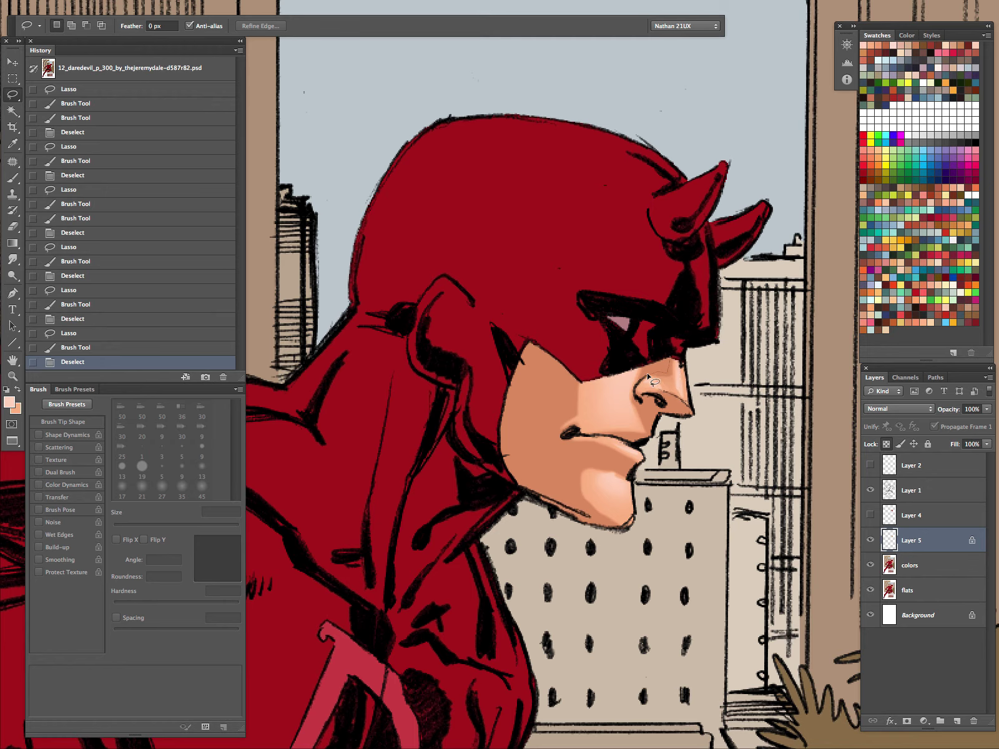
drag(650, 377, 662, 359)
key(b)
alt+click(351, 165)
drag(714, 283, 681, 359)
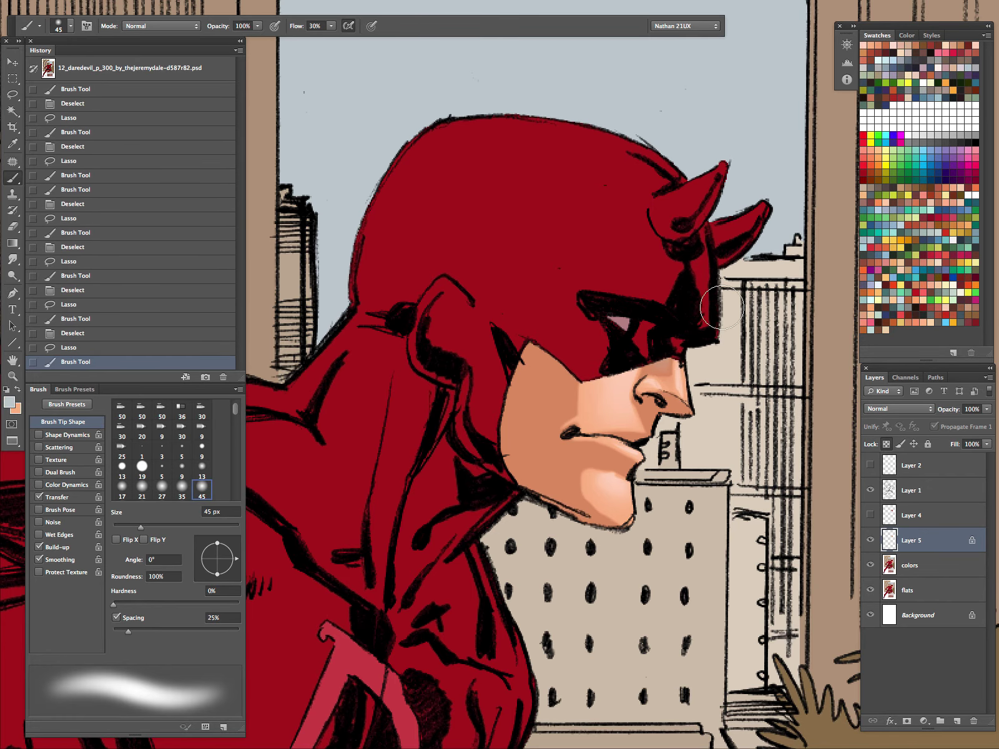
drag(721, 307, 704, 342)
key(l)
key(ctrl+d)
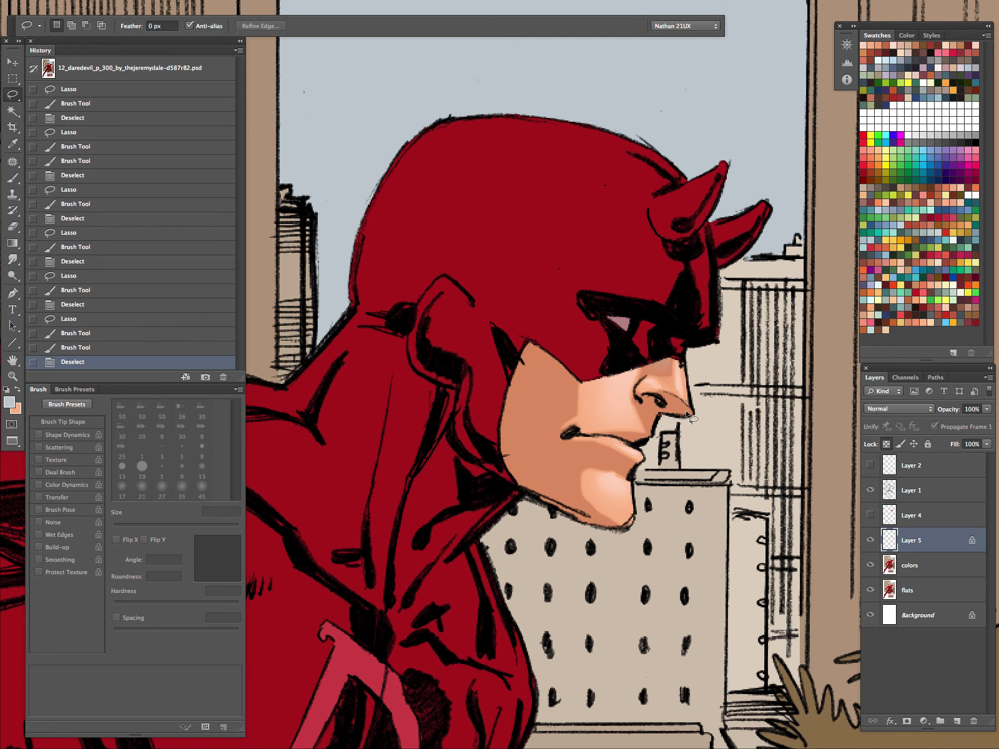
Lasso the underside of the nose and the plane below the mouth, softly tinting both with the blue-grey and finishing with no selection
mouse_move(647, 412)
mouse_down()
mouse_move(696, 424)
mouse_move(649, 412)
mouse_up()
key(ctrl+d)
mouse_move(597, 462)
mouse_down()
mouse_move(680, 439)
mouse_move(630, 474)
mouse_up()
key(b)
key(ctrl+z)
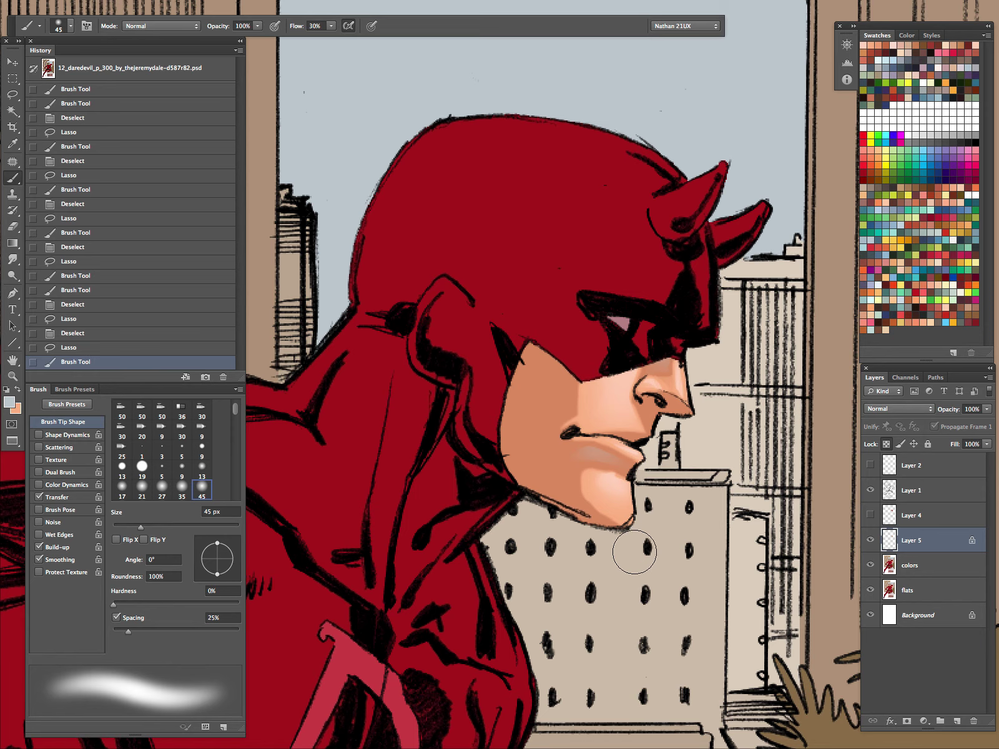
key(ctrl+d)
key(l)
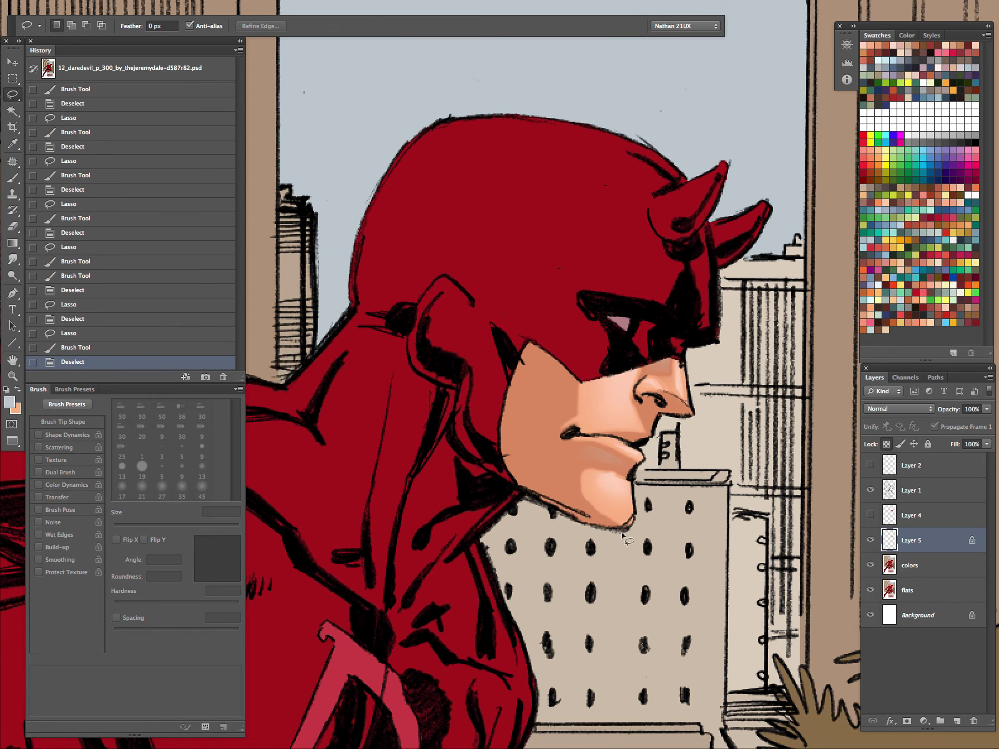
Lasso the side plane of the cheek and jaw and softly tint it with a 70 px blue-grey brush, finishing with no selection
mouse_move(557, 446)
mouse_down()
mouse_move(551, 319)
mouse_move(618, 553)
mouse_up()
key(ctrl+h)
key(b)
key(])
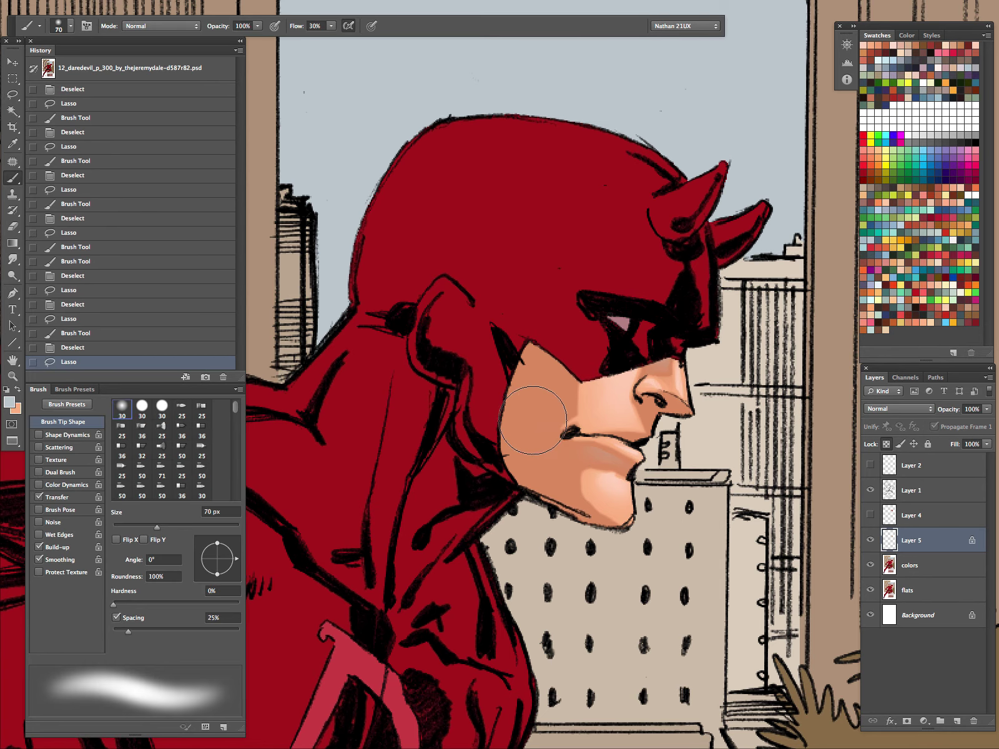
drag(540, 419, 554, 343)
drag(559, 511, 618, 594)
drag(588, 505, 658, 307)
key(ctrl+d)
Adjust the tonal contrast of the face's skin layer with Levels
key(z)
drag(697, 495, 611, 576)
drag(698, 533, 544, 623)
drag(605, 569, 627, 472)
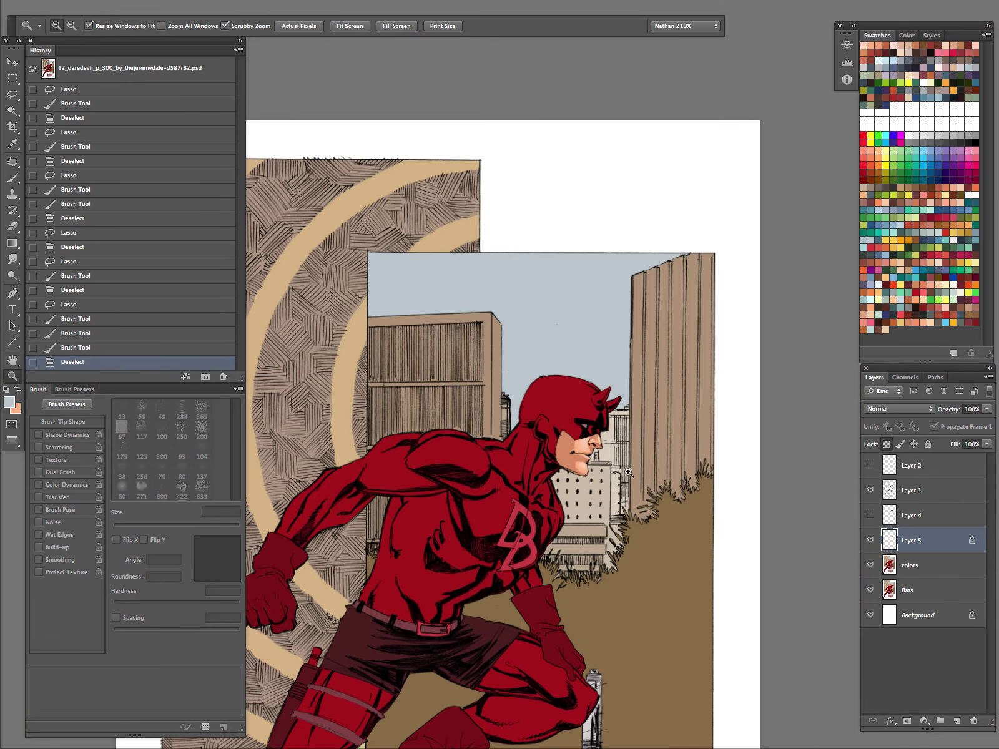
click(628, 473)
key(ctrl+l)
mouse_move(658, 175)
mouse_down()
mouse_move(683, 178)
mouse_move(669, 178)
mouse_up()
click(862, 53)
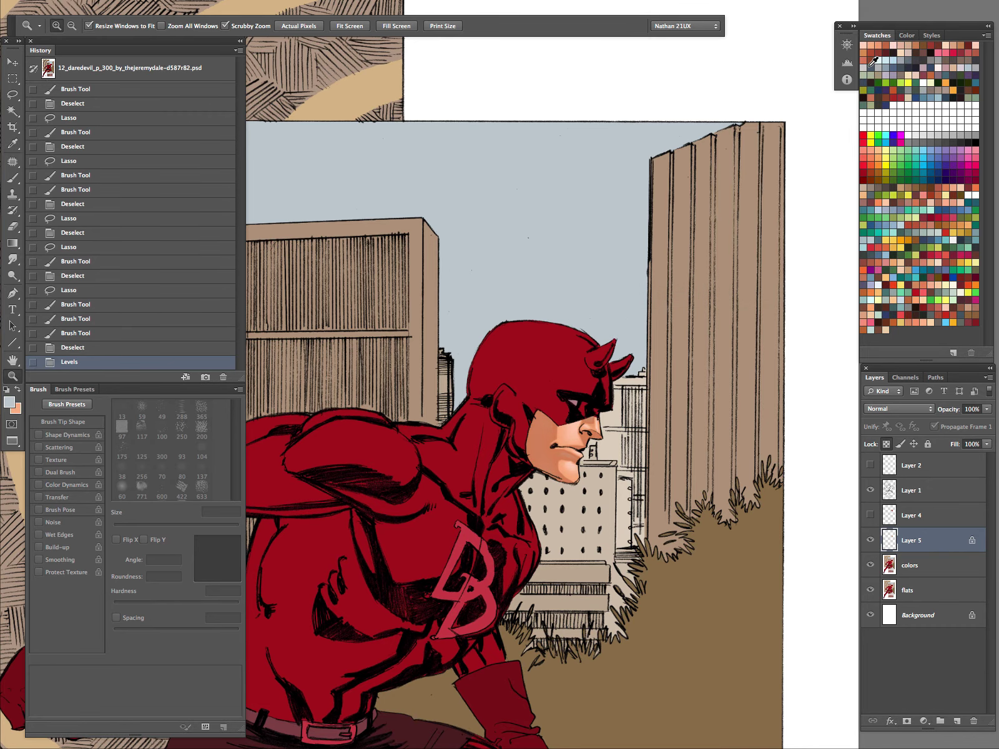
Set the skin layer's Color Balance for the shadows to -7, -15 and +29
key(ctrl+b)
drag(703, 591, 827, 328)
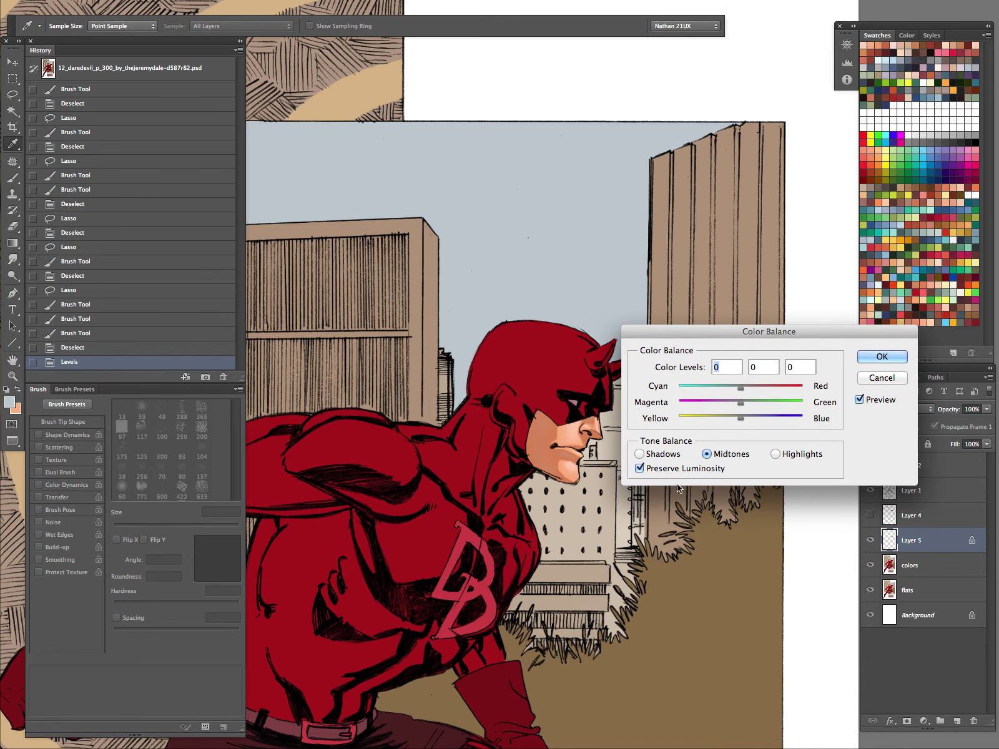
click(639, 455)
drag(741, 417, 753, 418)
click(754, 421)
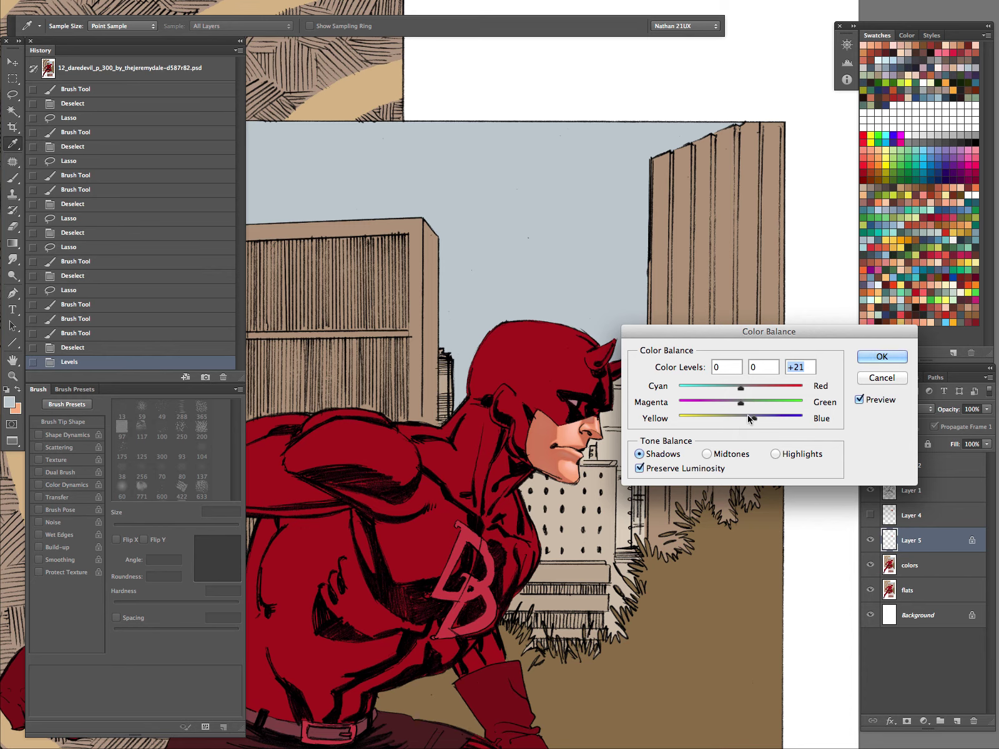
click(733, 388)
drag(741, 402, 760, 420)
click(737, 392)
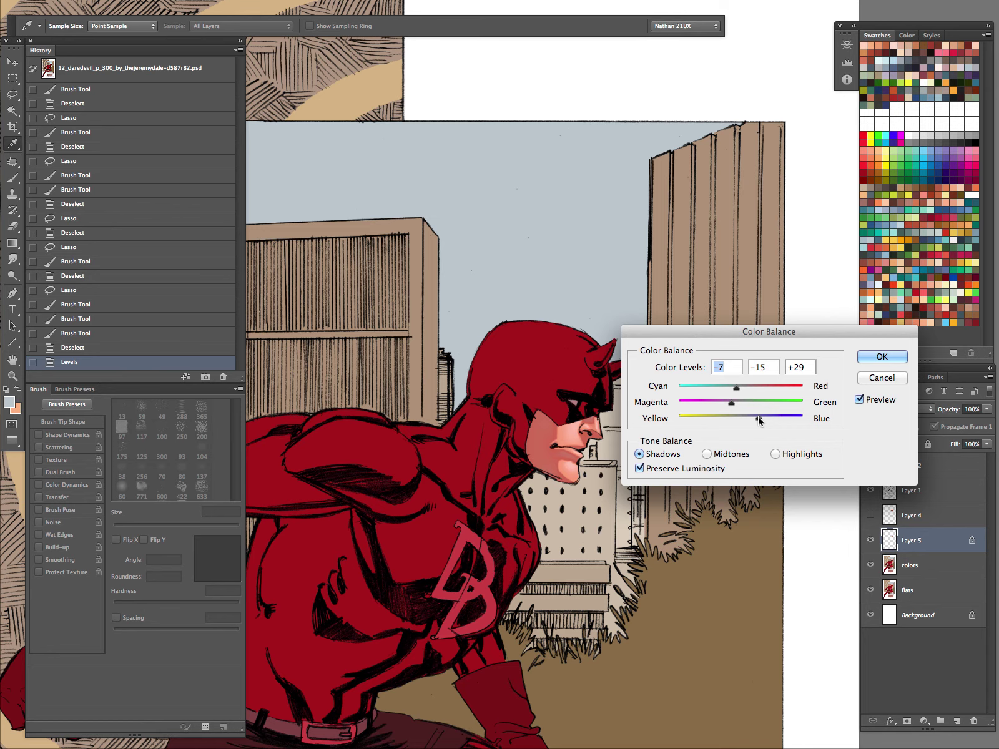
Fine-tune the shadow color levels, switch the tone balance to Highlights and apply the Color Balance adjustment
drag(728, 406, 747, 388)
click(775, 454)
click(882, 358)
Show Layer 4 with the mask's light planes and make it the active layer
key(z)
drag(649, 429, 705, 386)
click(871, 516)
click(871, 516)
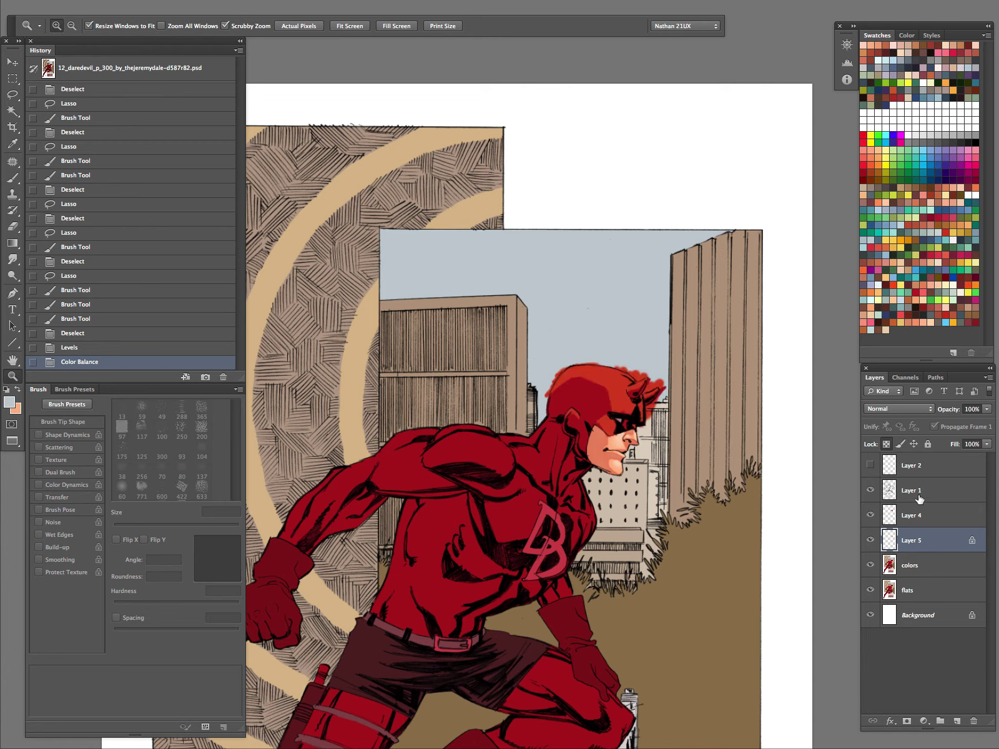
click(890, 519)
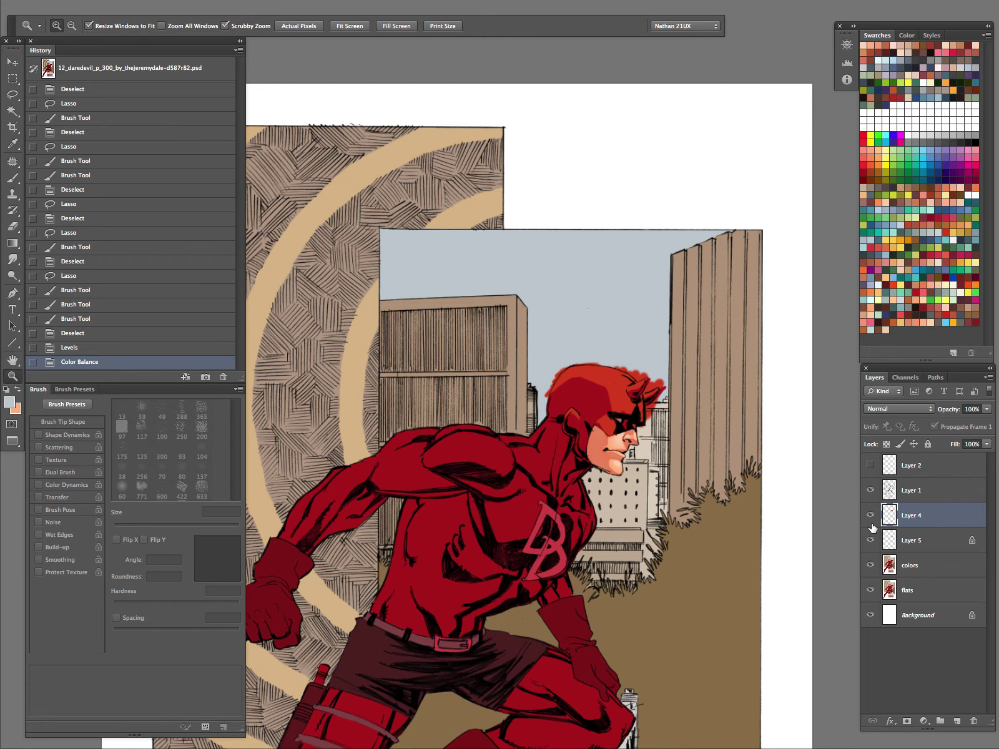
Select the red costume on the colors layer with the Magic Wand and clear everything outside it, finishing with no selection
click(911, 568)
key(w)
click(566, 447)
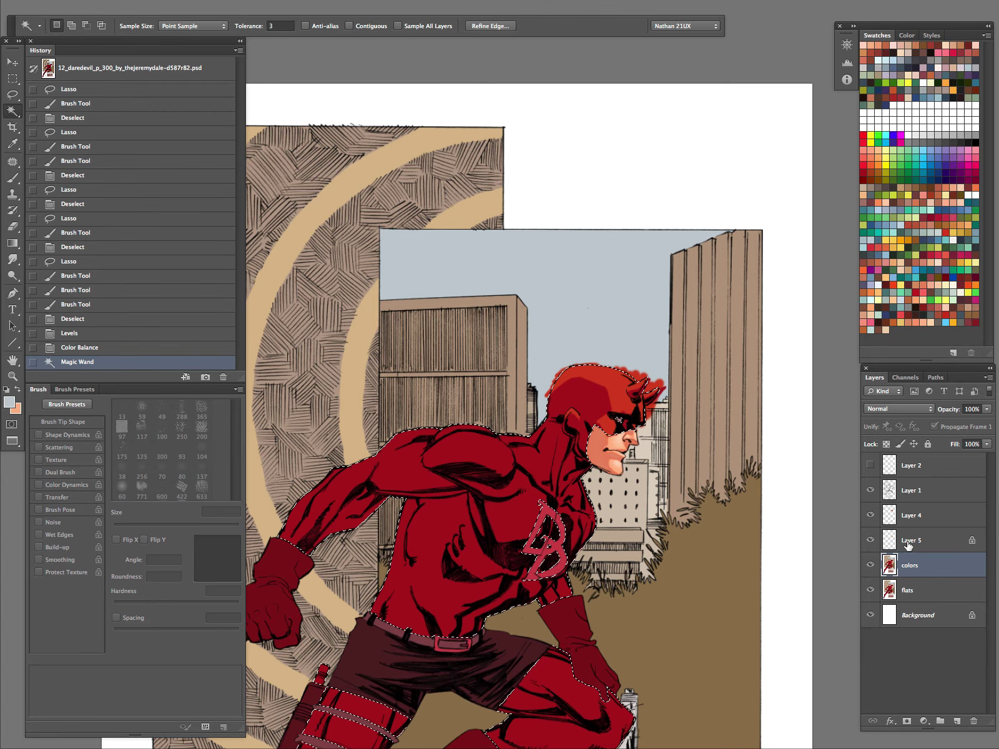
key(ctrl+shift+i)
key(Delete)
key(ctrl+d)
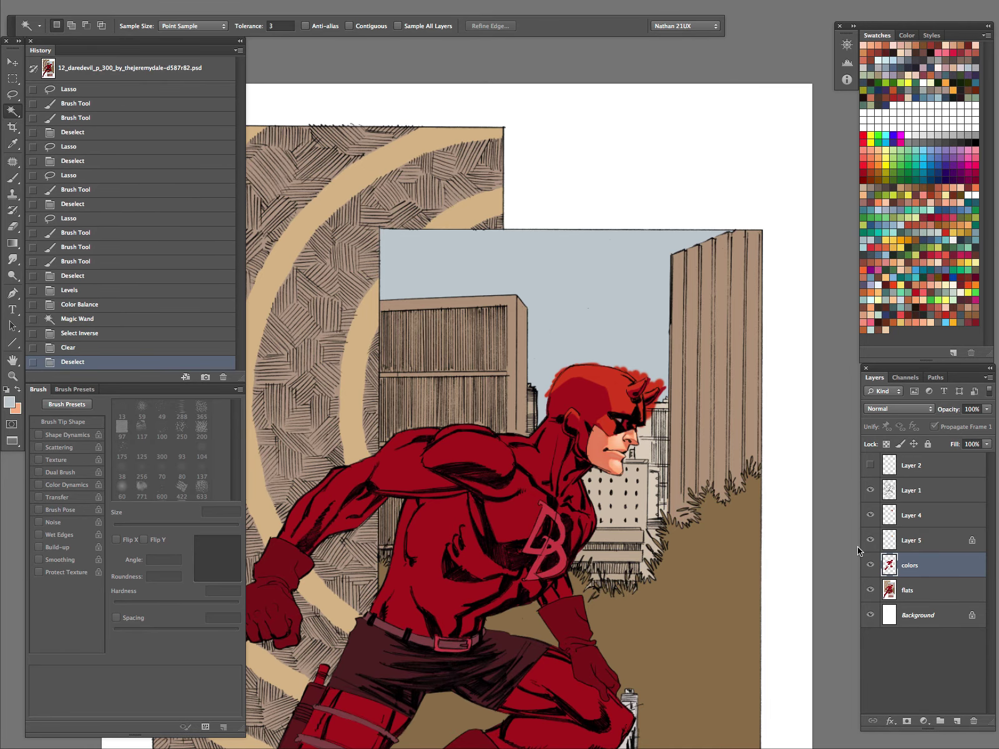
Restore the costume selection and try clearing Layer 4's overspill outside the red area, finishing with no selection
key(ctrl+z)
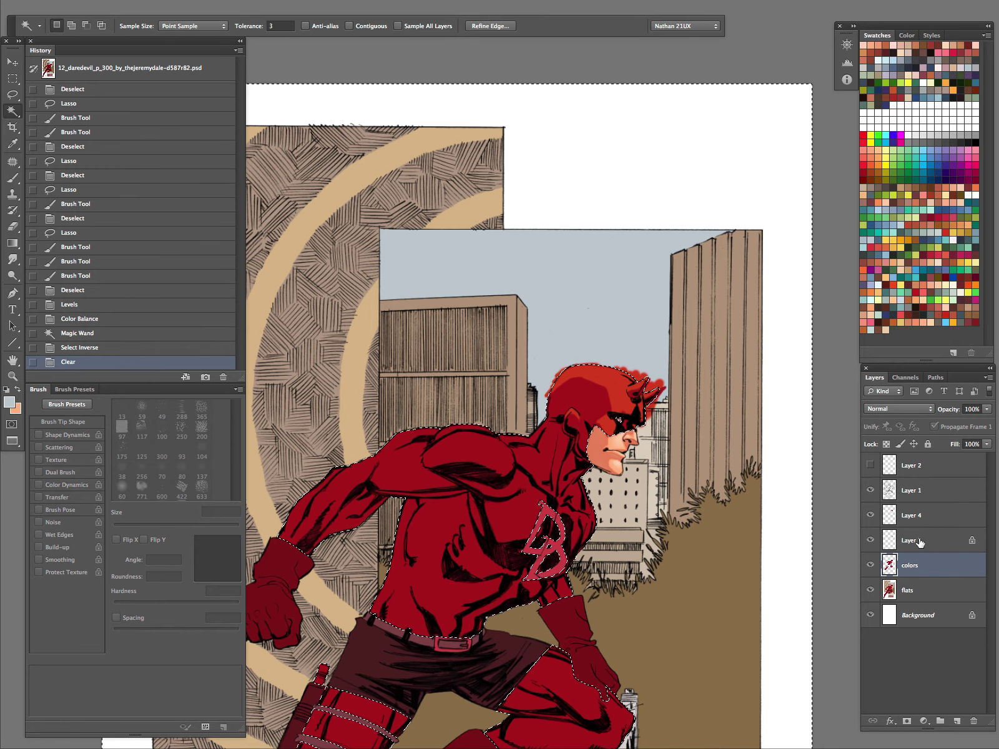
click(915, 516)
key(ctrl+shift+i)
key(Delete)
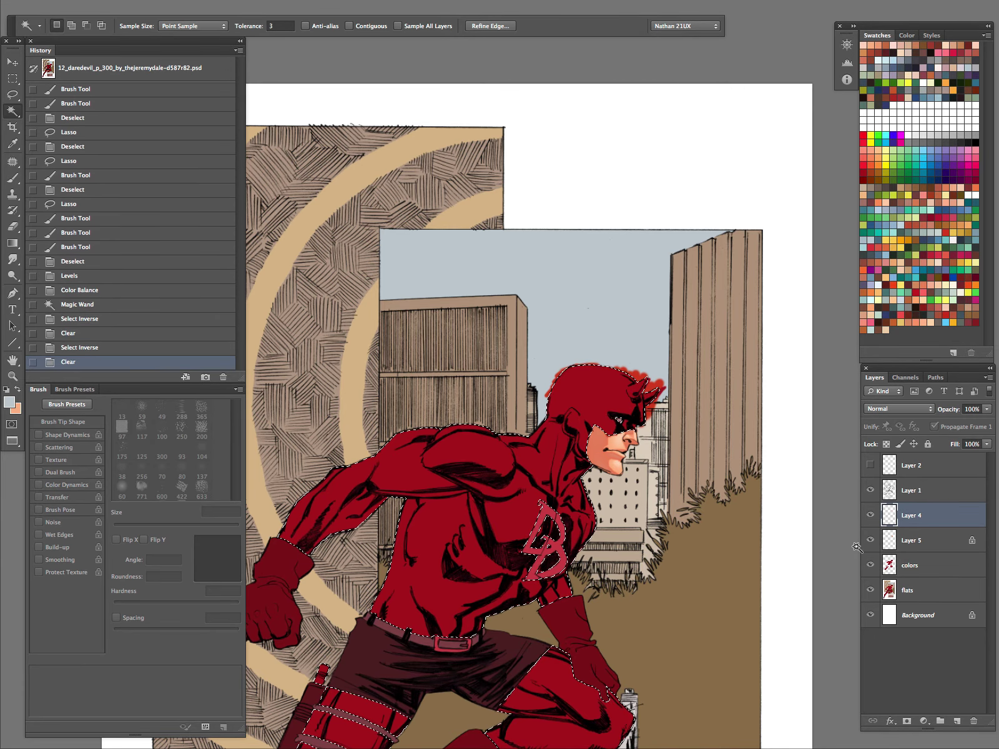
key(ctrl+z)
key(ctrl+shift+i)
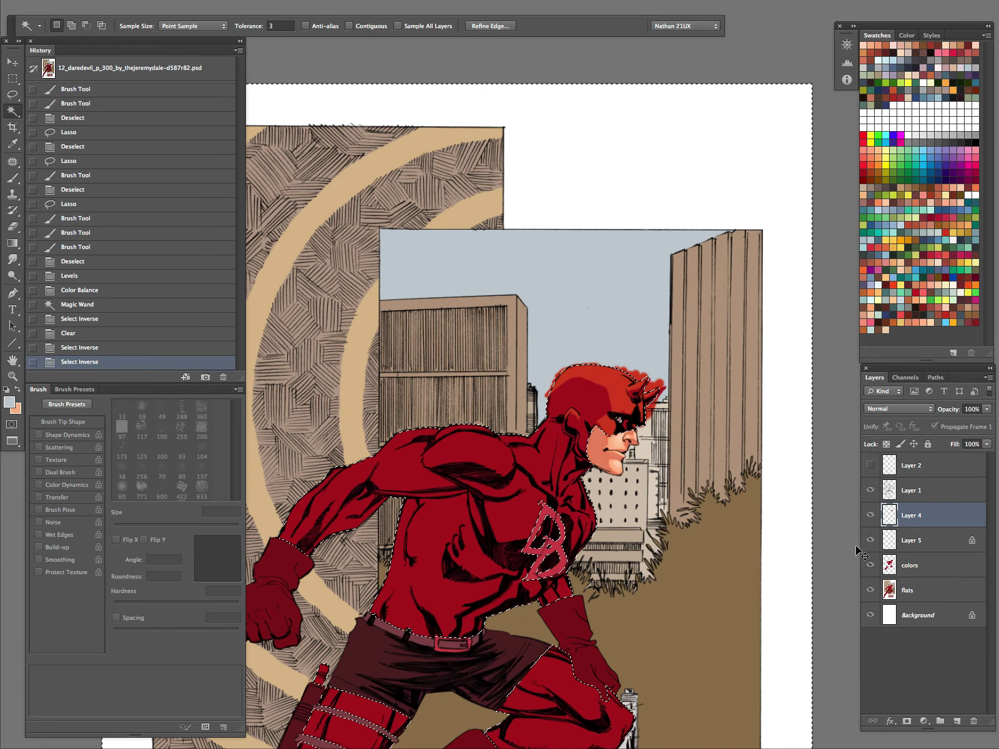
key(Delete)
key(ctrl+d)
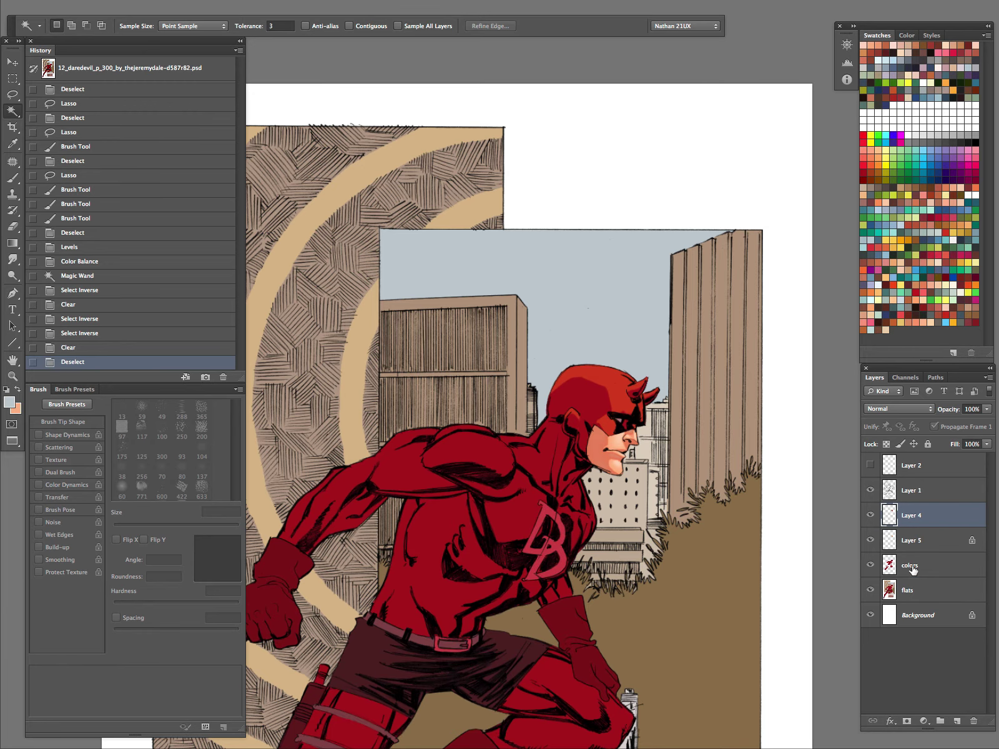
Move the colors layer above Layer 5 and try merging Layer 5 down into the flats layer
click(911, 568)
drag(917, 567, 919, 539)
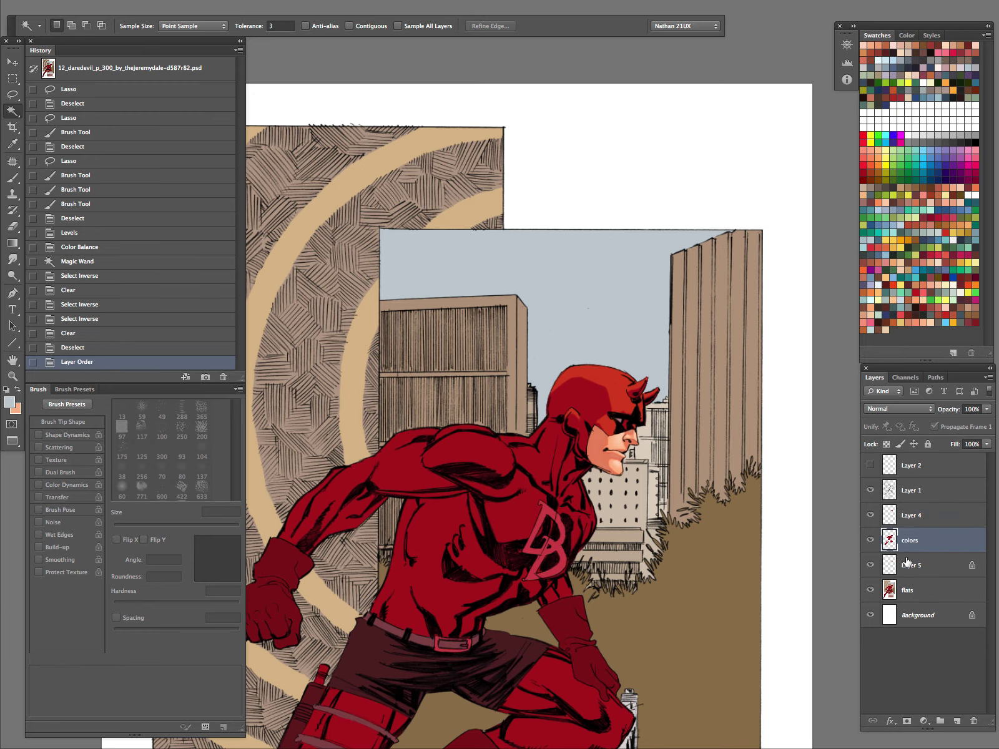
click(908, 565)
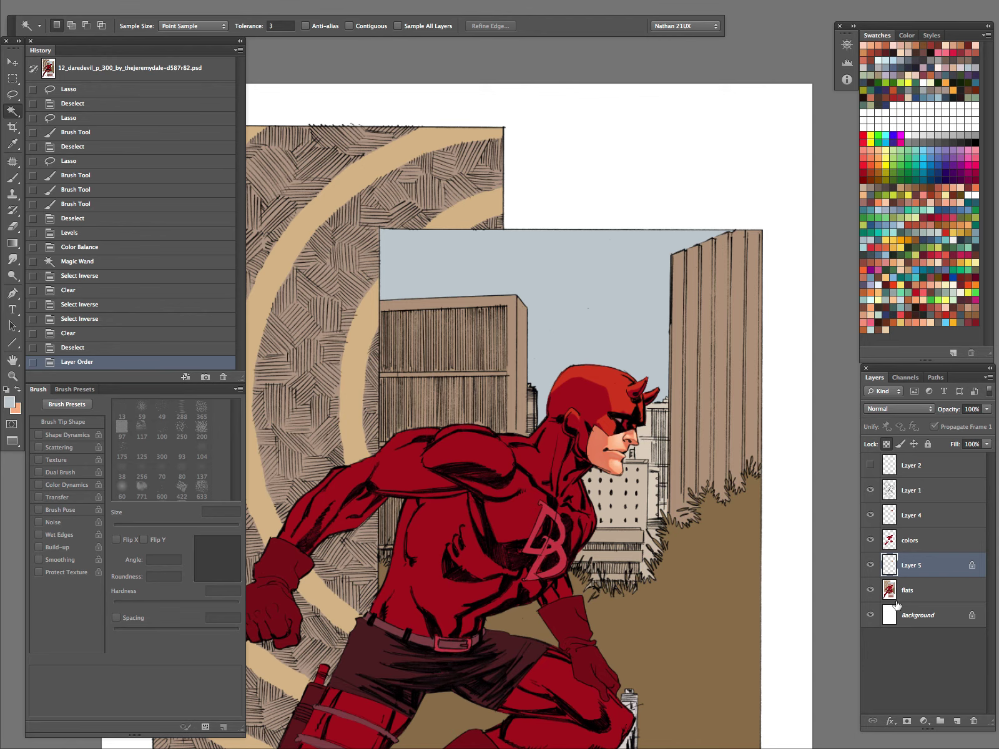
key(ctrl+e)
Undo the merge, the layer reorder and the clearing of Layer 4, back to the active costume selection
key(ctrl+z)
key(ctrl+alt+z)
key(ctrl+alt+z)
key(ctrl+alt+z)
key(ctrl+alt+z)
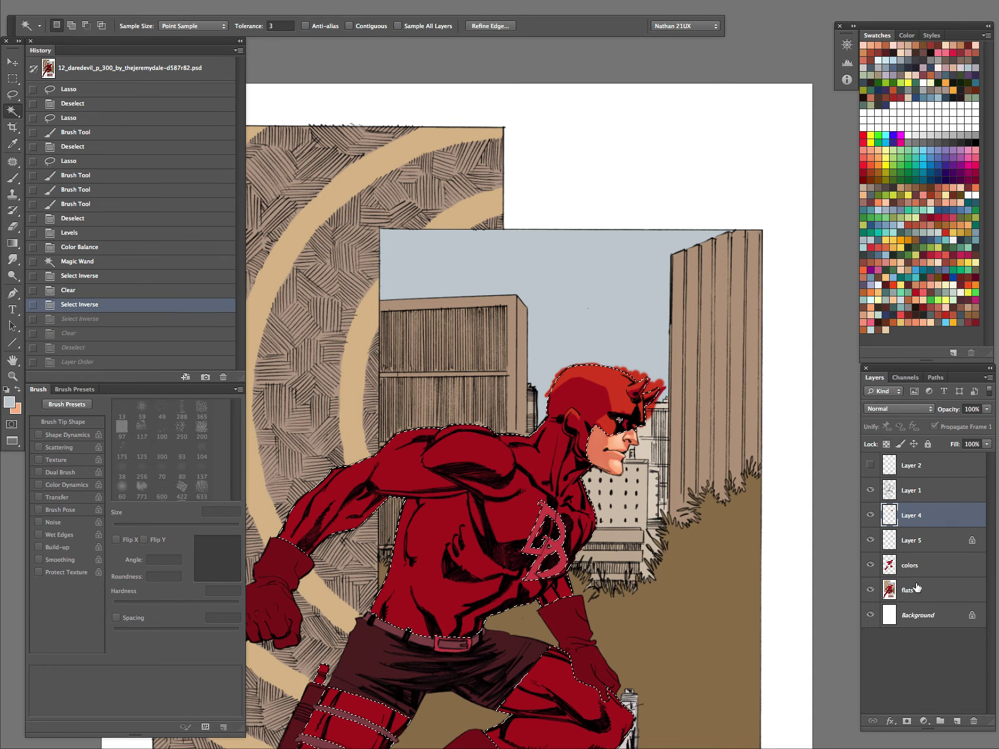
Remove the selection and duplicate the flats layer
click(916, 588)
key(ctrl+d)
key(ctrl+j)
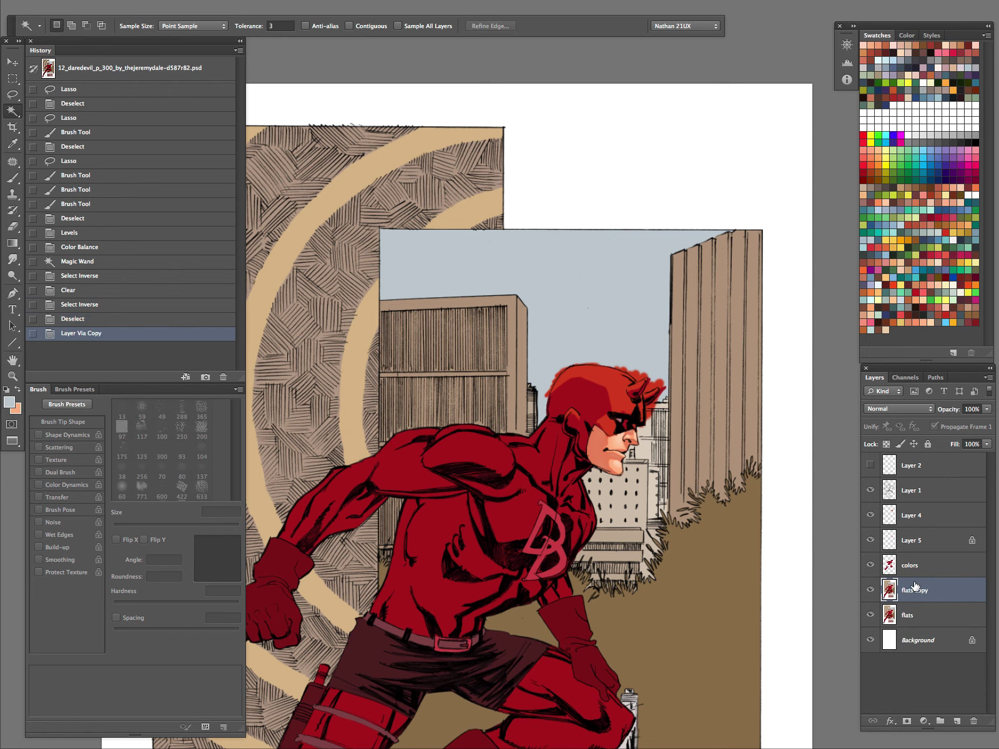
Merge the flats copy with the colors layer into a single colors layer above the flats
click(919, 572)
shift+click(936, 590)
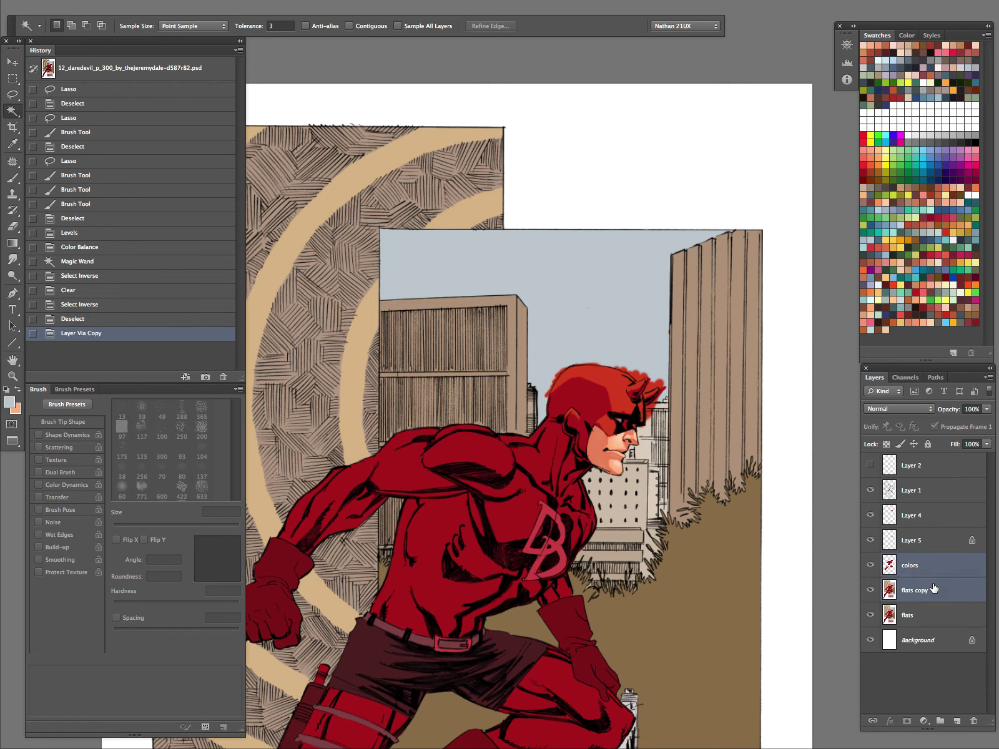
key(ctrl+e)
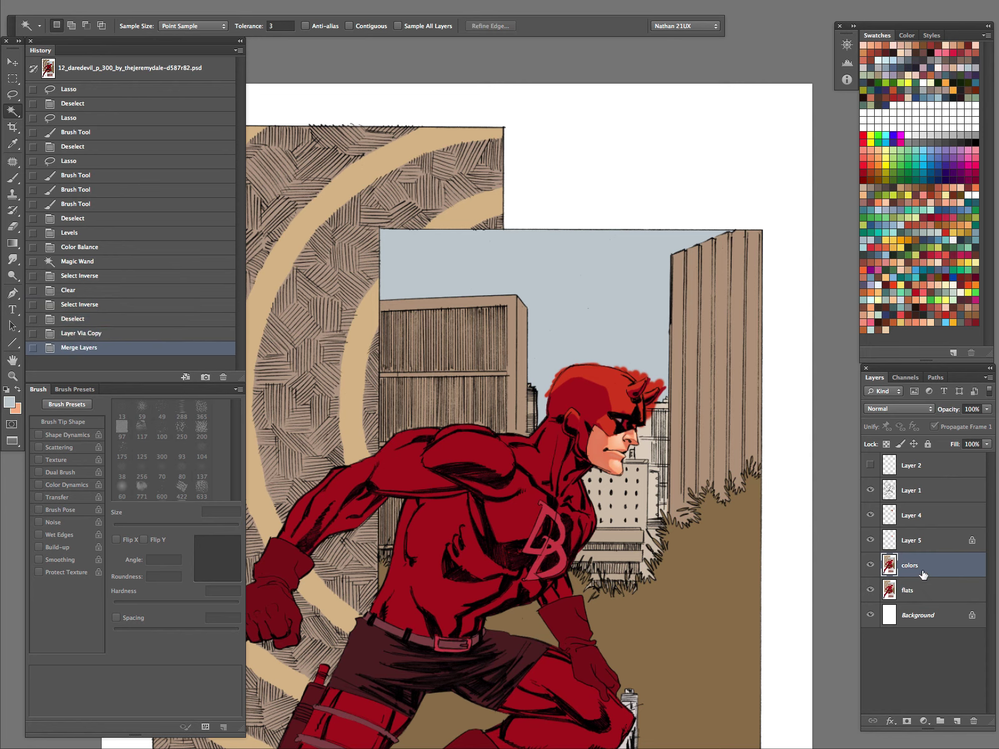
Select the red costume area by color and merge Layer 5 down into the colors layer
click(588, 406)
click(898, 523)
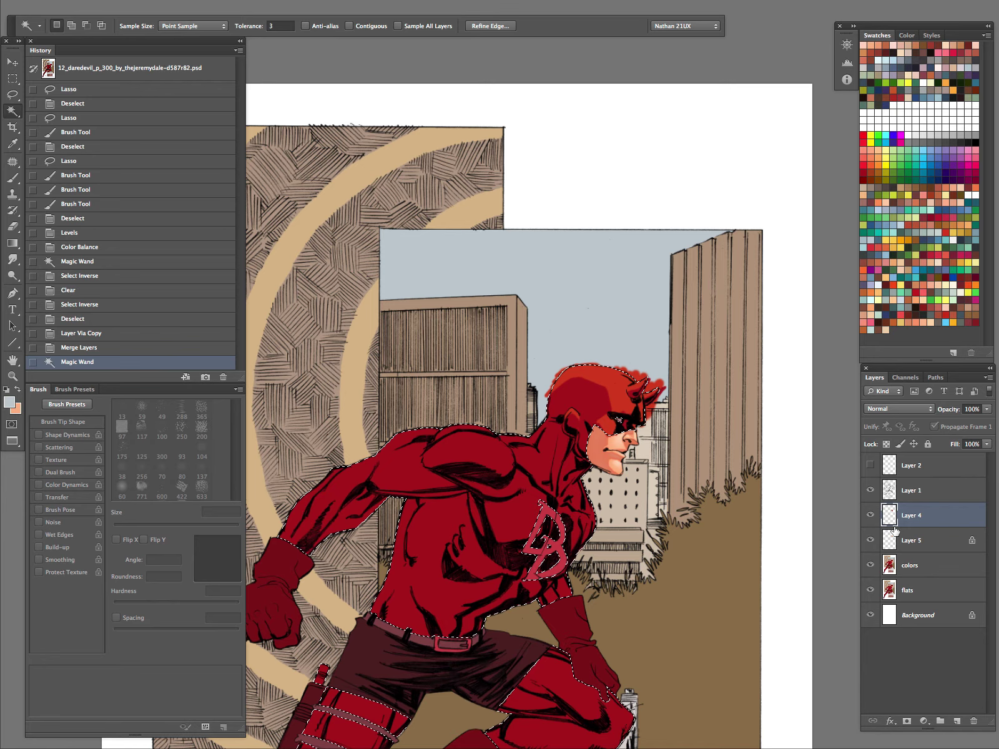
click(881, 542)
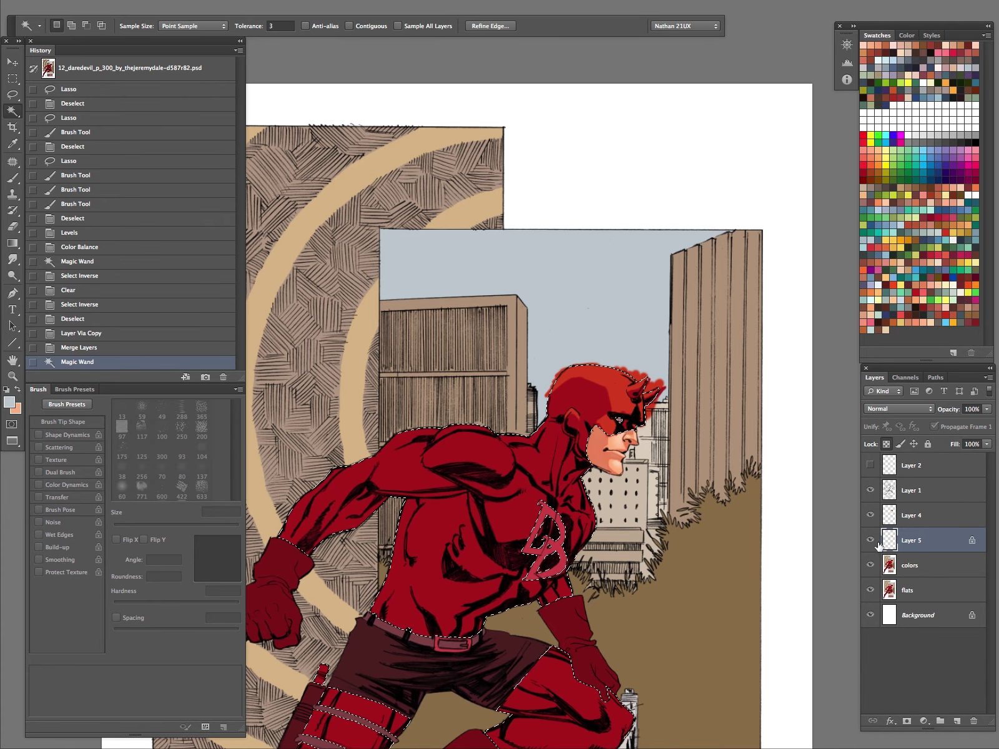
key(ctrl+e)
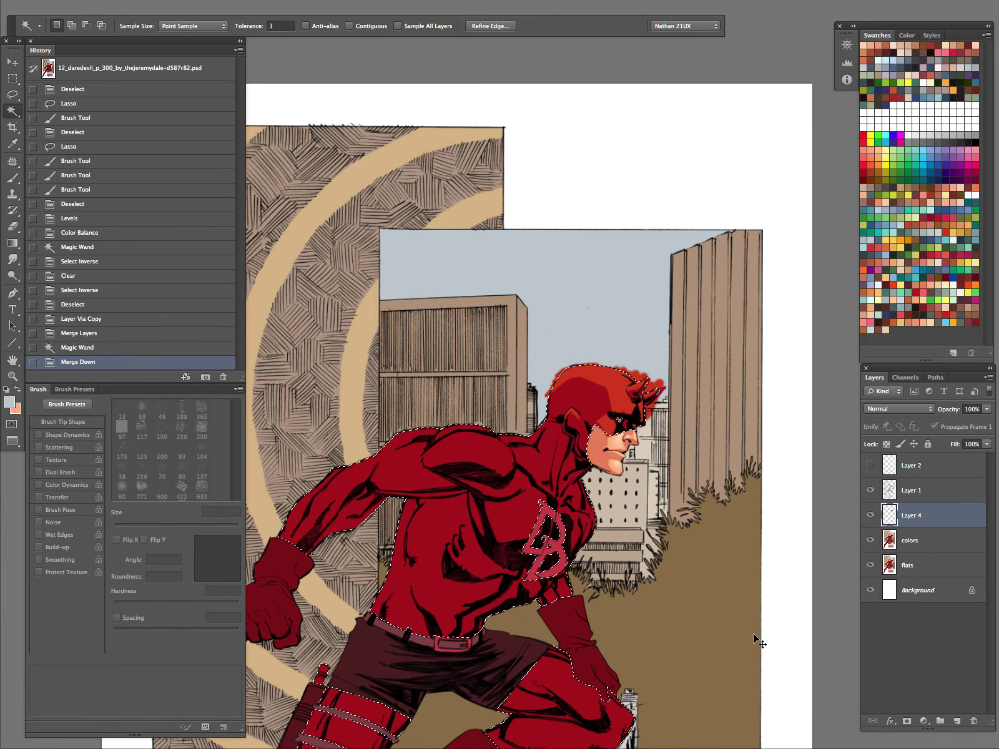
Clear Layer 4's overspill outside the red costume area and remove the selection
key(ctrl+shift+i)
key(Delete)
key(ctrl+d)
Make the colors layer active and lasso the front edge of Daredevil's nose
key(z)
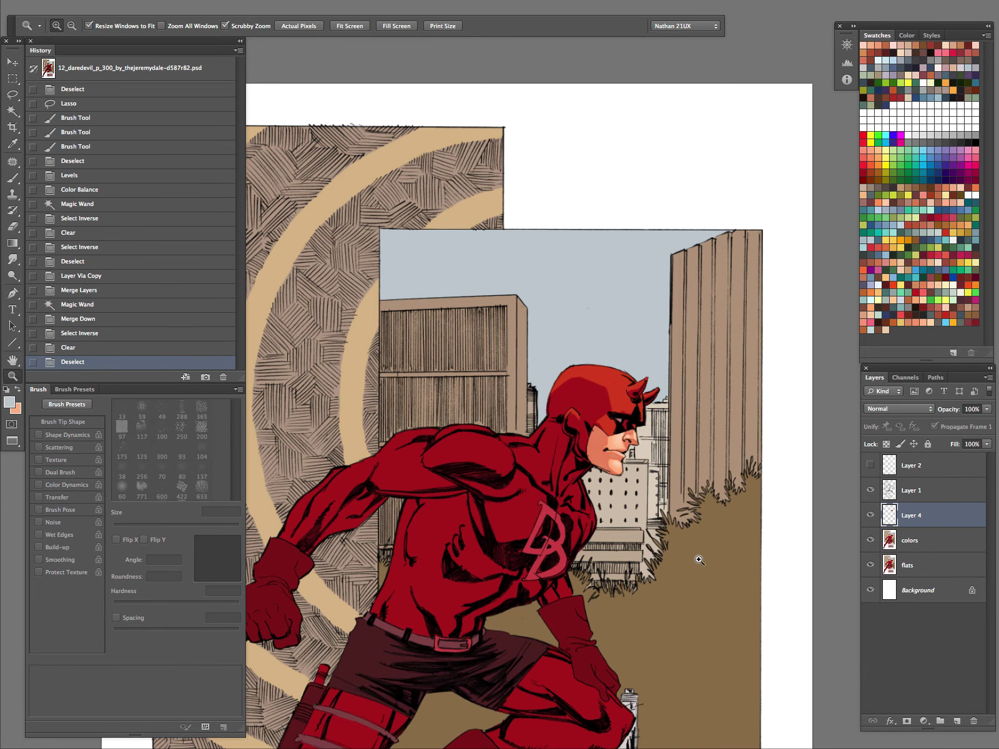
click(678, 436)
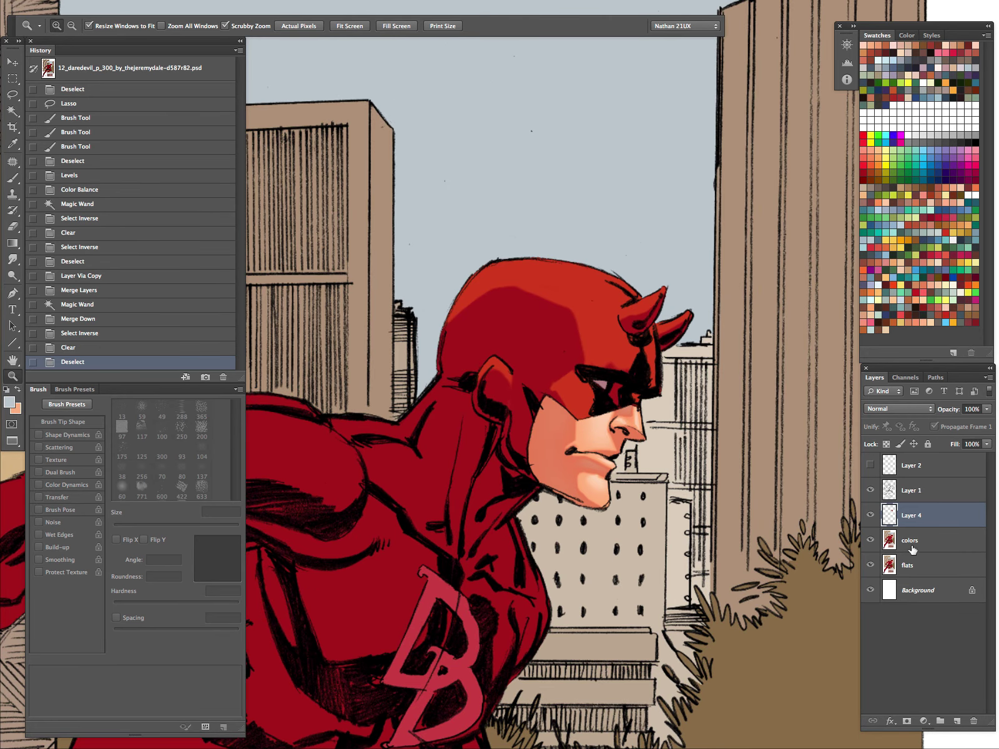
click(911, 544)
click(637, 430)
key(l)
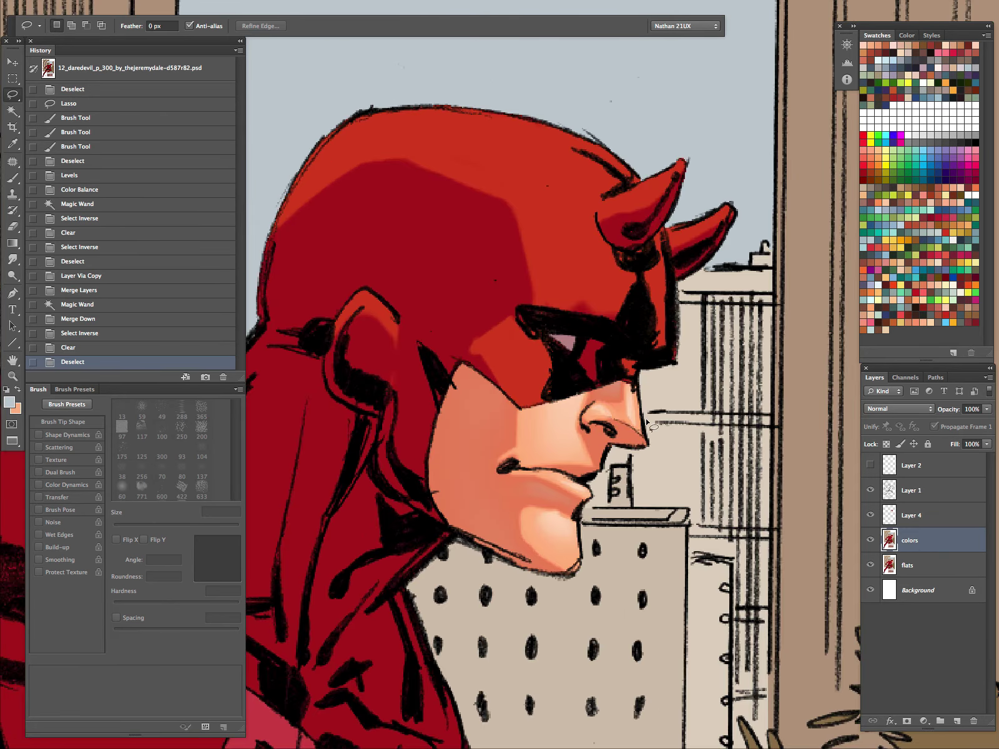
drag(635, 427, 627, 370)
Paint soft strokes of a sampled light skin tone inside the nose selection, reducing the brush size, and deselect
key(b)
key(super+h)
alt+click(594, 399)
mouse_move(632, 423)
mouse_down()
mouse_move(614, 412)
mouse_move(598, 430)
mouse_move(637, 422)
mouse_move(578, 650)
mouse_up()
key(bracketleft)
key(bracketleft)
key(bracketleft)
key(bracketleft)
key(z)
key(super+d)
Examine the whole illustration and the rendered head at several magnifications
drag(684, 473, 636, 545)
drag(731, 555, 640, 395)
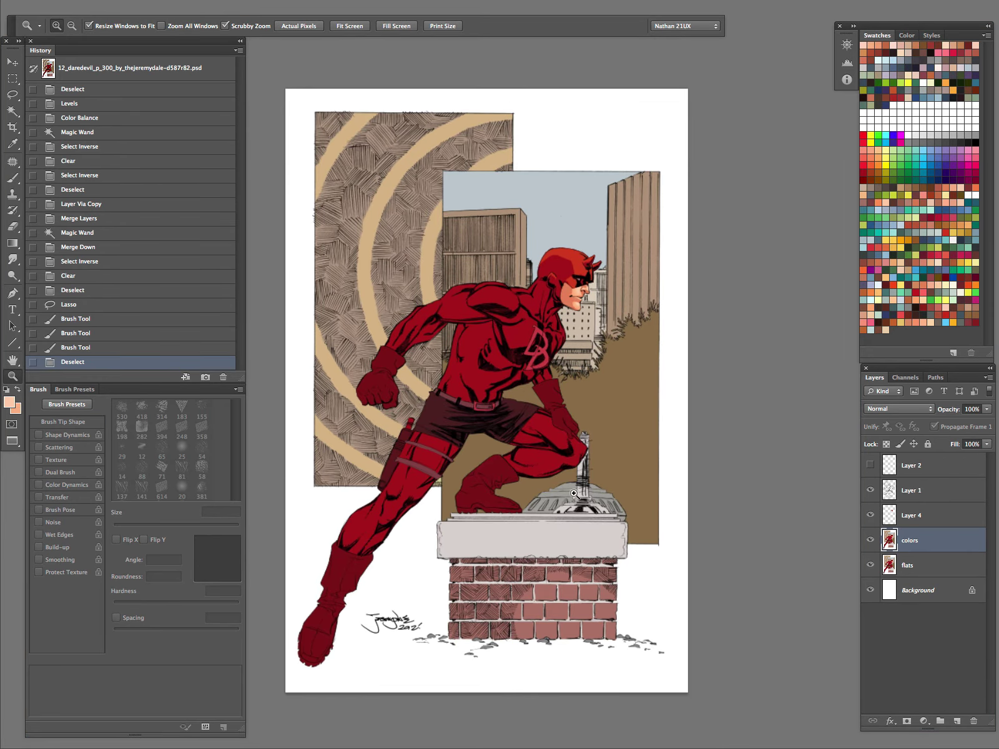
drag(628, 280, 594, 345)
drag(590, 295, 628, 287)
drag(658, 259, 708, 206)
drag(655, 169, 611, 424)
drag(635, 503, 709, 412)
drag(614, 571, 625, 501)
drag(593, 463, 635, 449)
drag(649, 510, 556, 629)
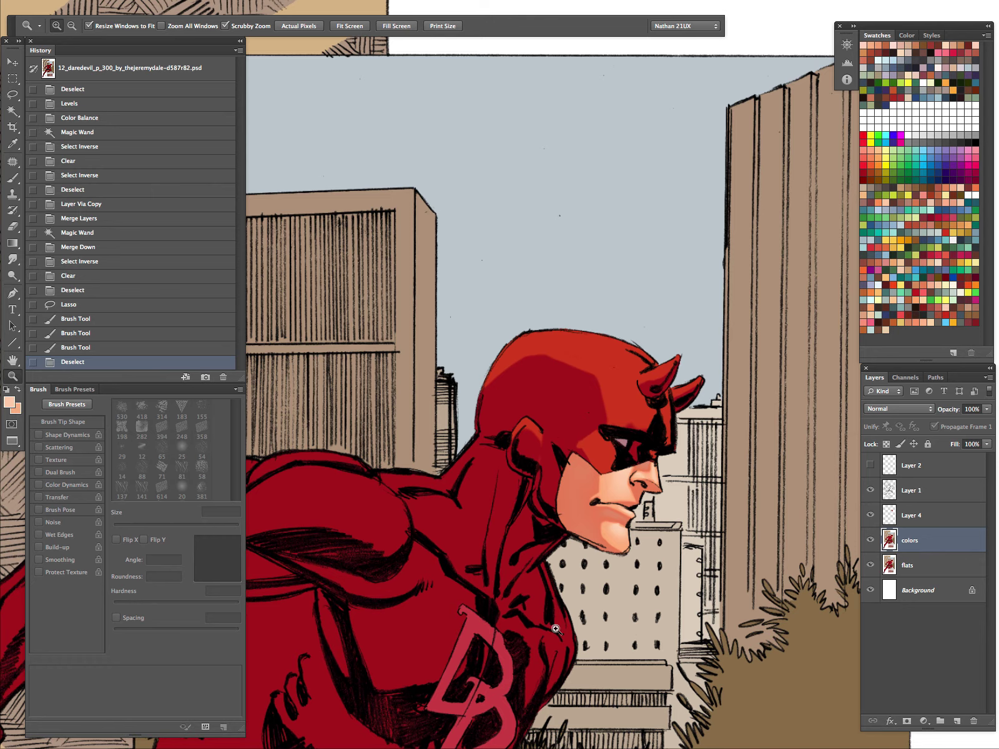
drag(648, 497, 657, 498)
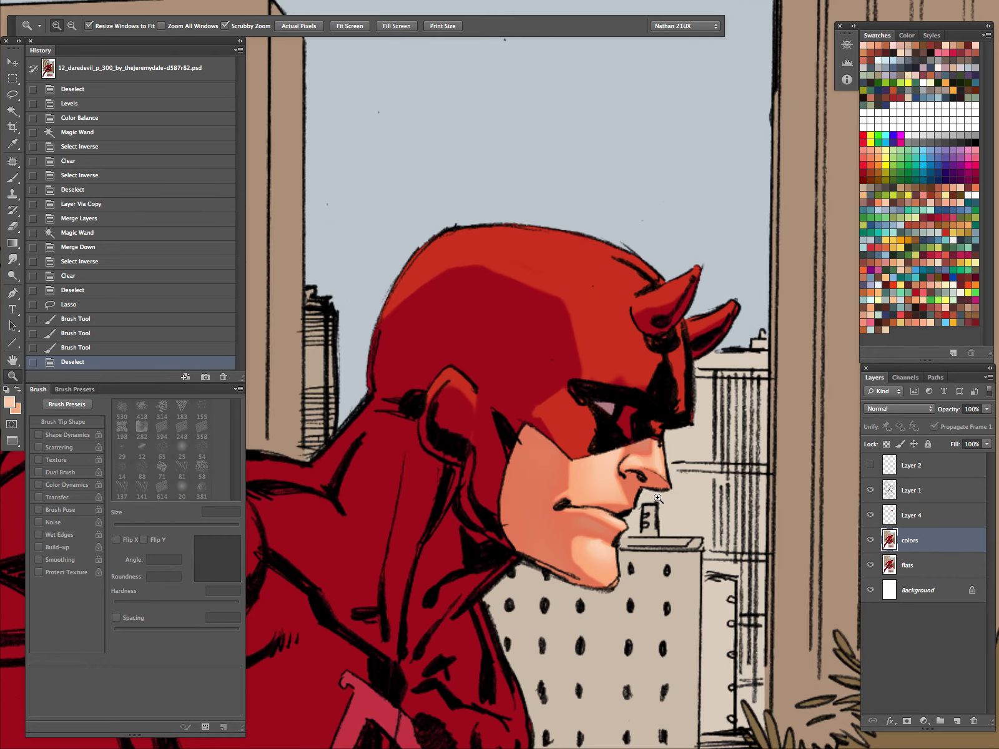
drag(675, 454, 597, 543)
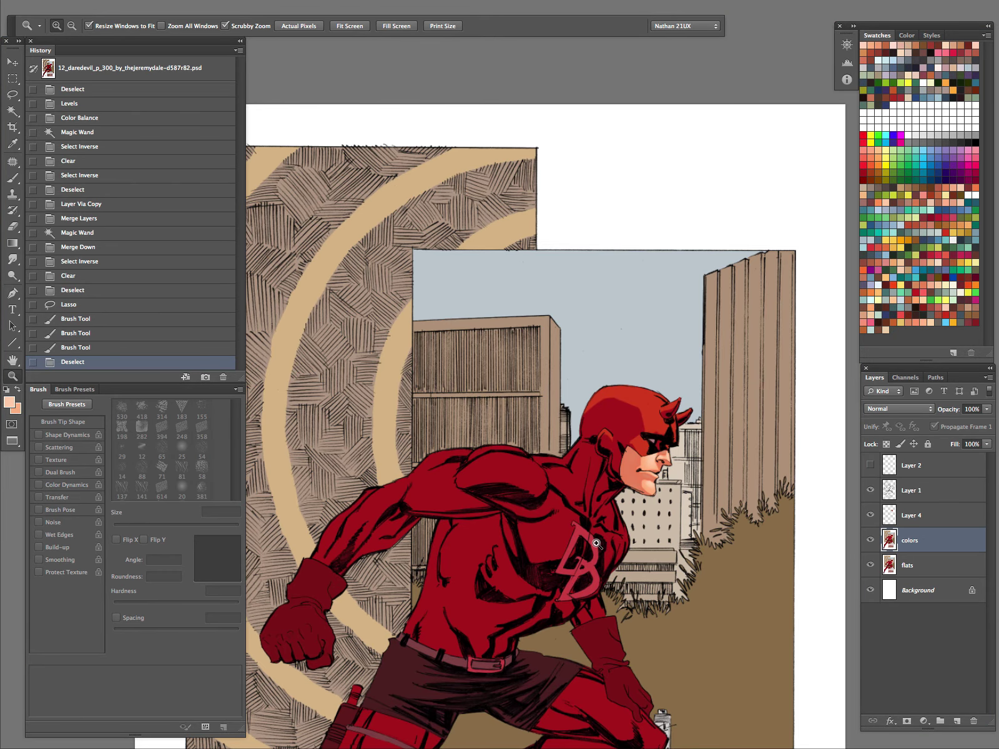
Compare the cowl with Layer 4 hidden and shown, and select the red costume area on the colors layer
click(870, 516)
click(870, 516)
key(w)
click(593, 482)
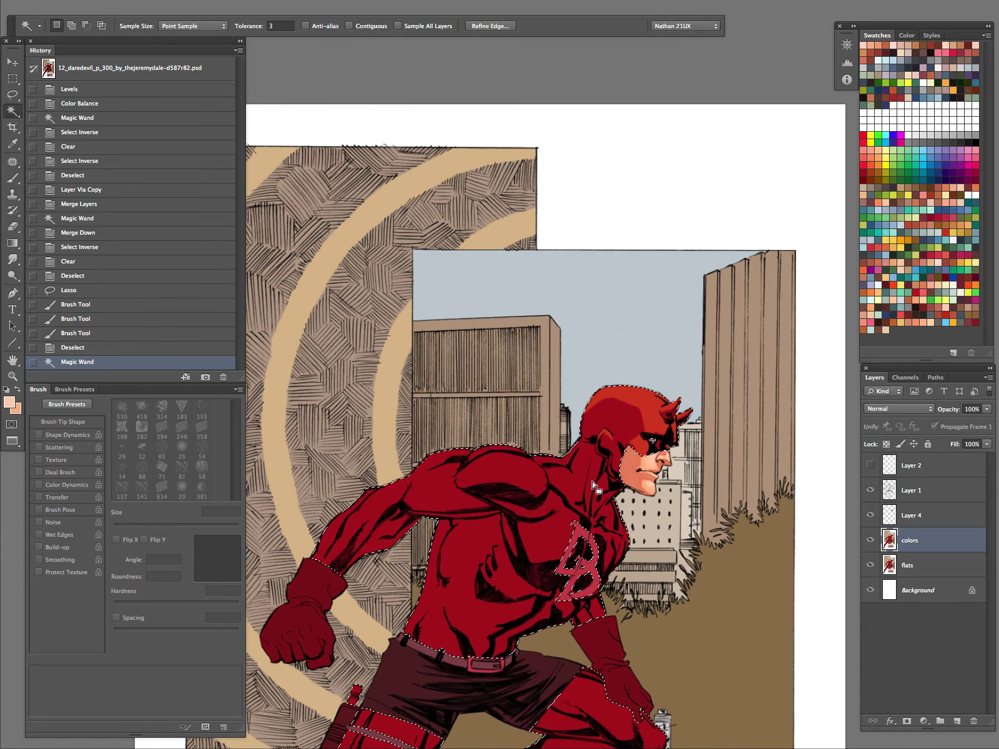
click(902, 516)
key(ctrl+h)
key(ctrl+u)
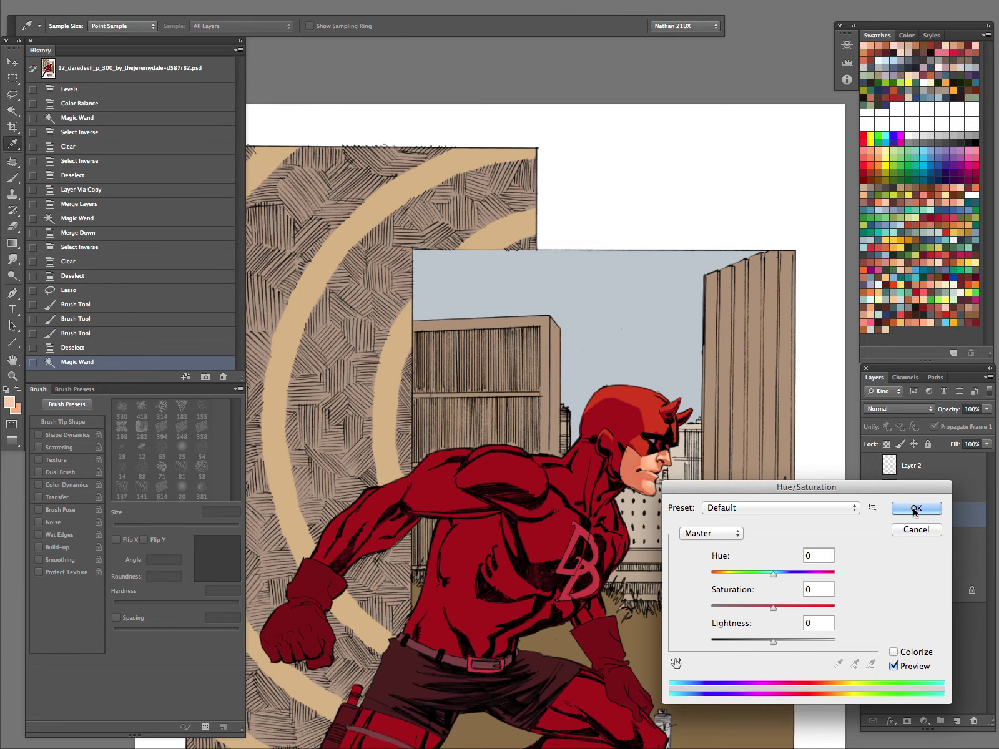
drag(773, 637, 761, 642)
click(916, 529)
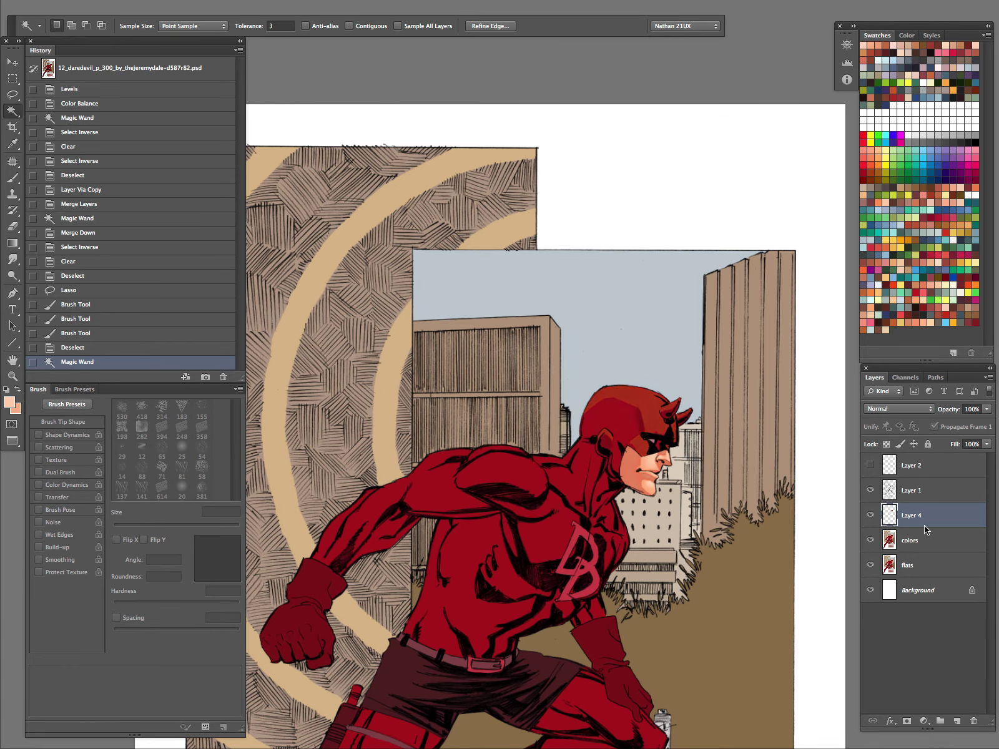
Hide Layer 4 and darken the selected red costume on the colors layer with Hue/Saturation
click(870, 516)
click(893, 540)
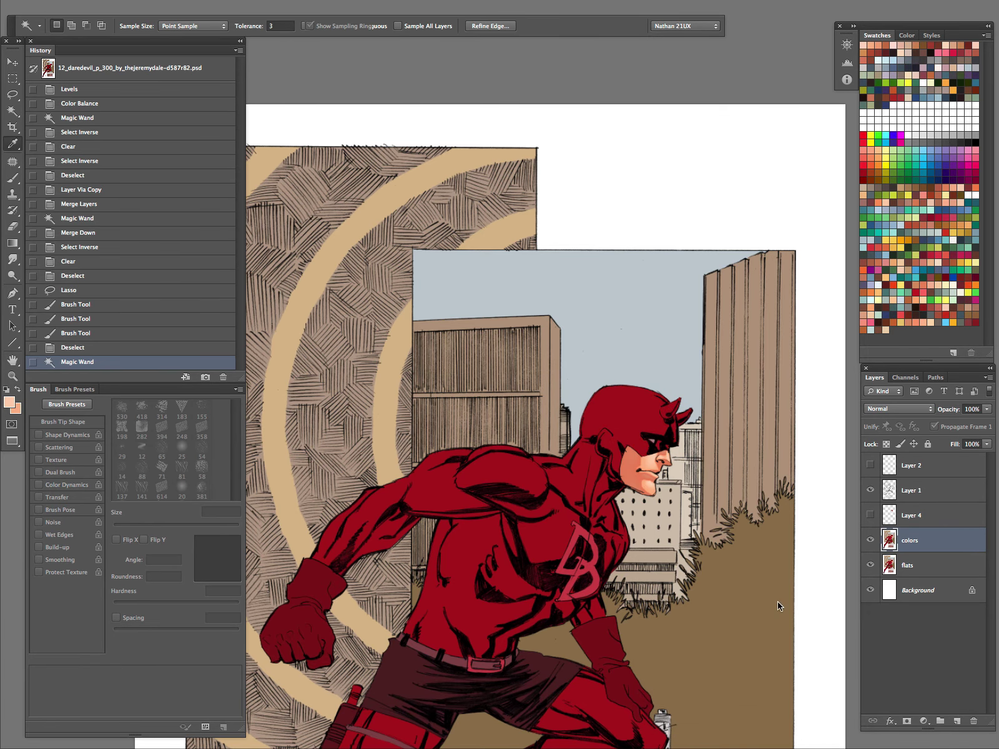
key(ctrl+u)
drag(773, 639, 767, 610)
click(916, 508)
Shift the selected costume's midtone hue with Color Balance on the colors layer
key(ctrl+b)
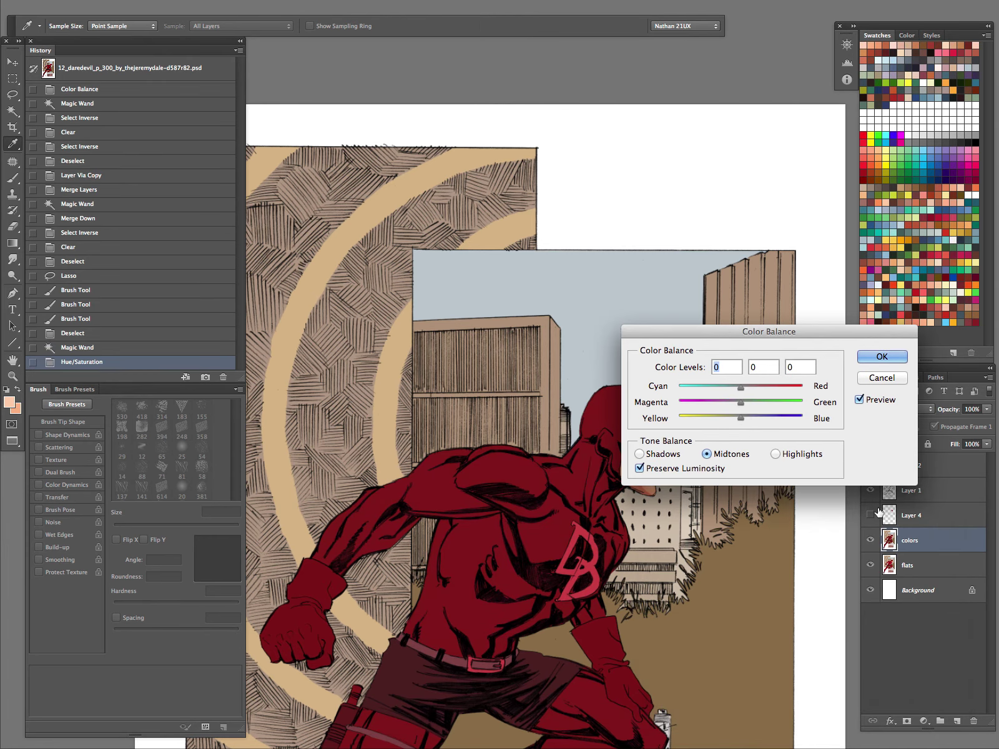
mouse_move(741, 418)
mouse_down()
mouse_move(737, 387)
mouse_move(738, 403)
mouse_up()
click(880, 356)
Compare the darkened costume with and without Layer 4, and delete Layer 4
click(870, 515)
click(870, 517)
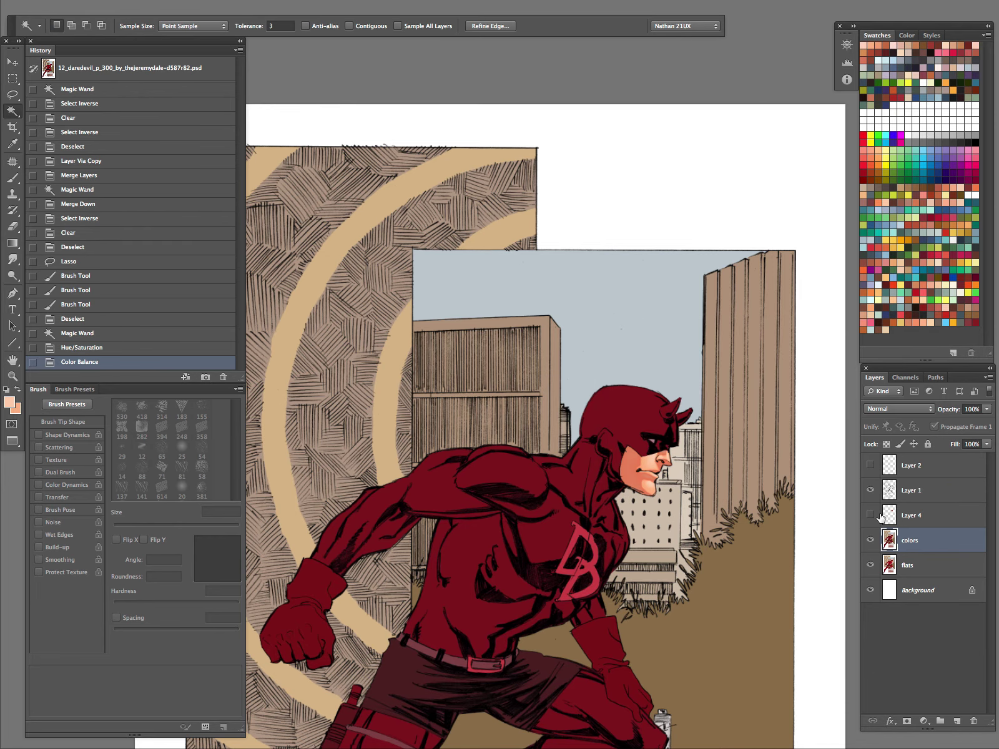
click(902, 518)
click(870, 515)
click(869, 517)
click(870, 515)
click(871, 516)
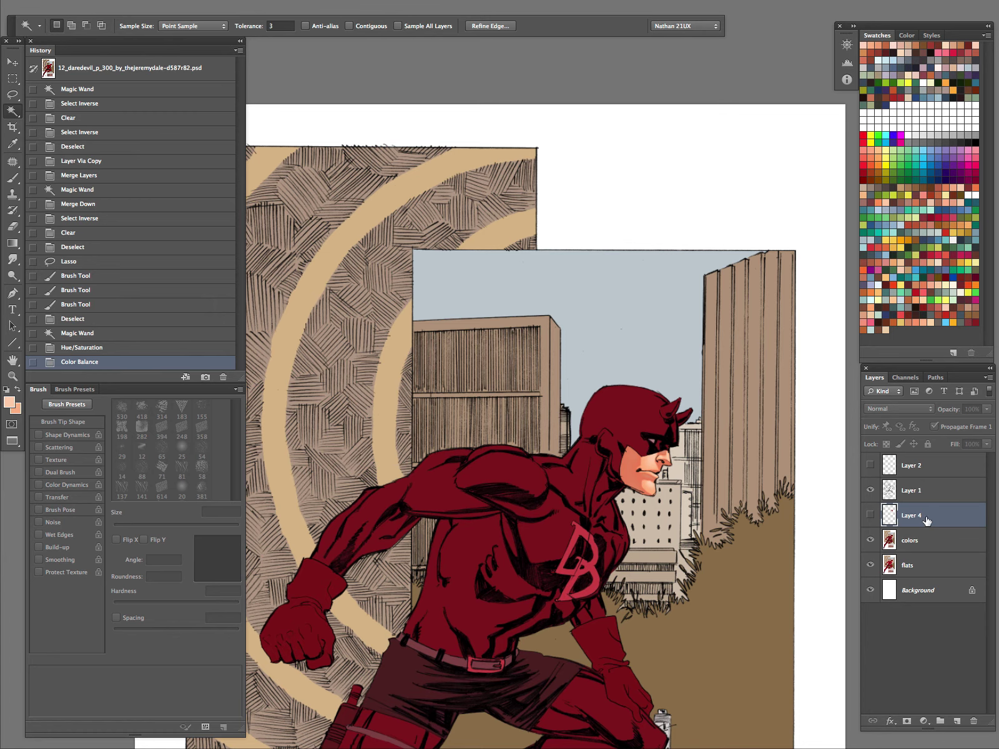
click(870, 516)
mouse_move(911, 526)
mouse_down()
mouse_move(920, 718)
mouse_move(974, 720)
mouse_up()
Reselect the dark red costume area, copy it from the colors layer to a new layer, and lock its transparent pixels
key(ctrl+d)
click(673, 427)
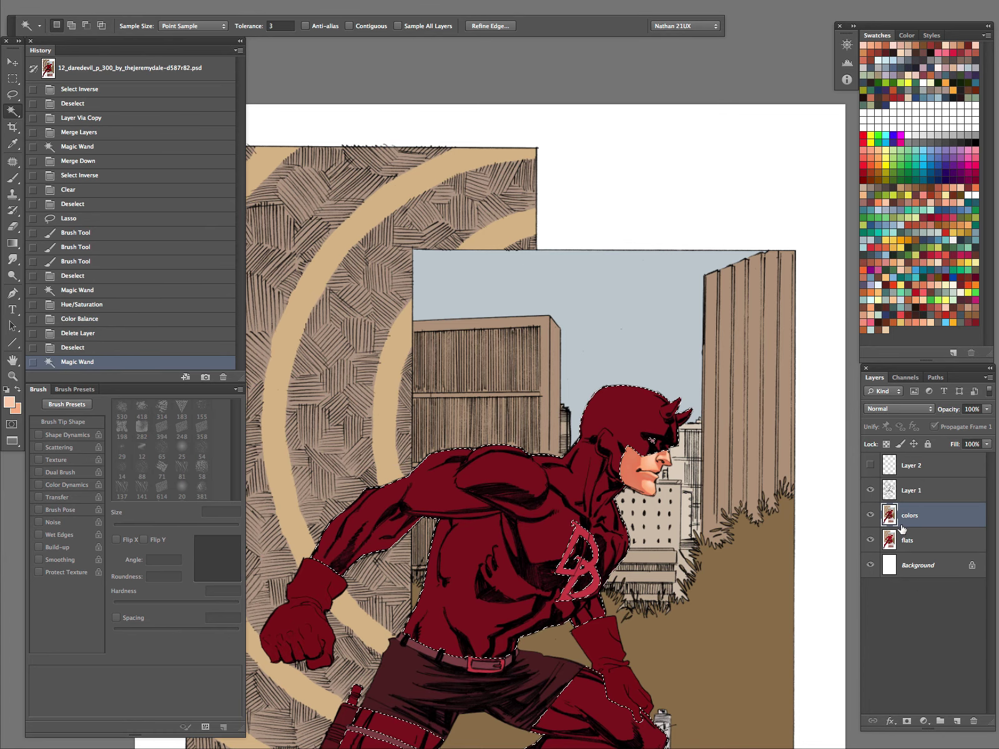
key(ctrl+j)
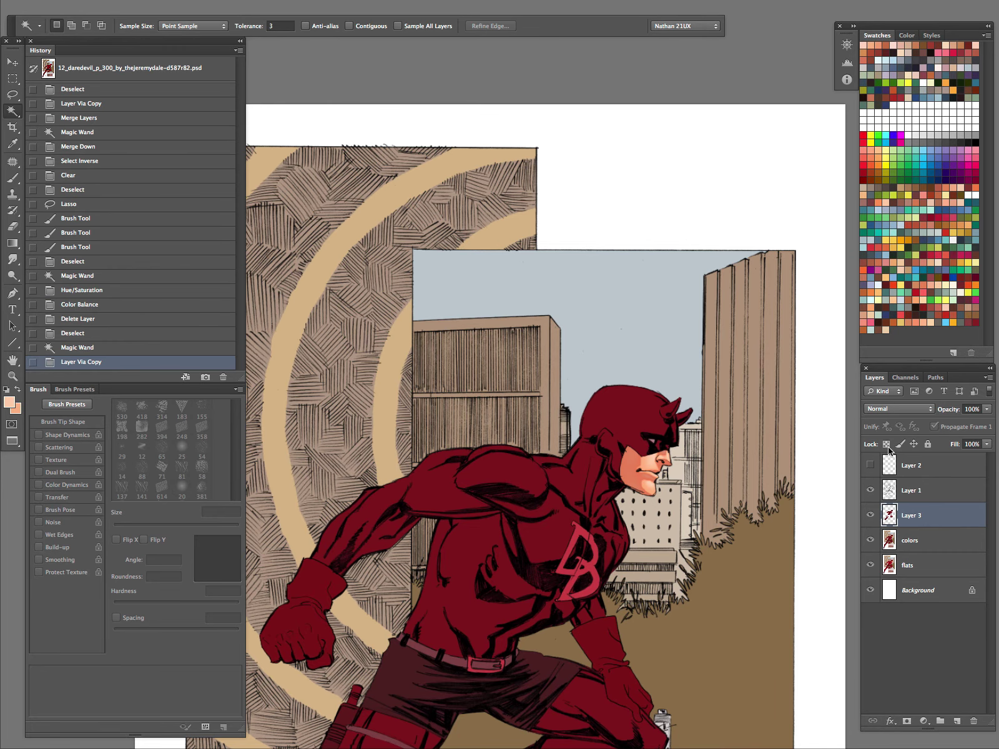
click(865, 170)
Set up a 30 px soft brush with bright red, test a stroke on the cowl and undo it
key(b)
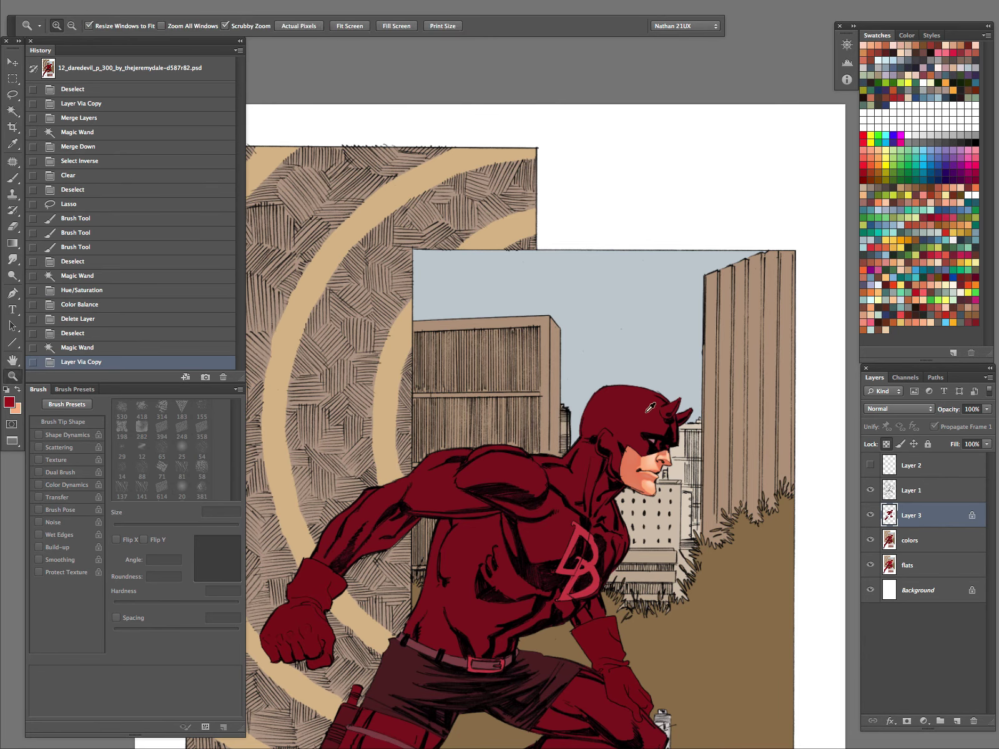
scroll(651, 407, up, 2)
key(ctrl+z)
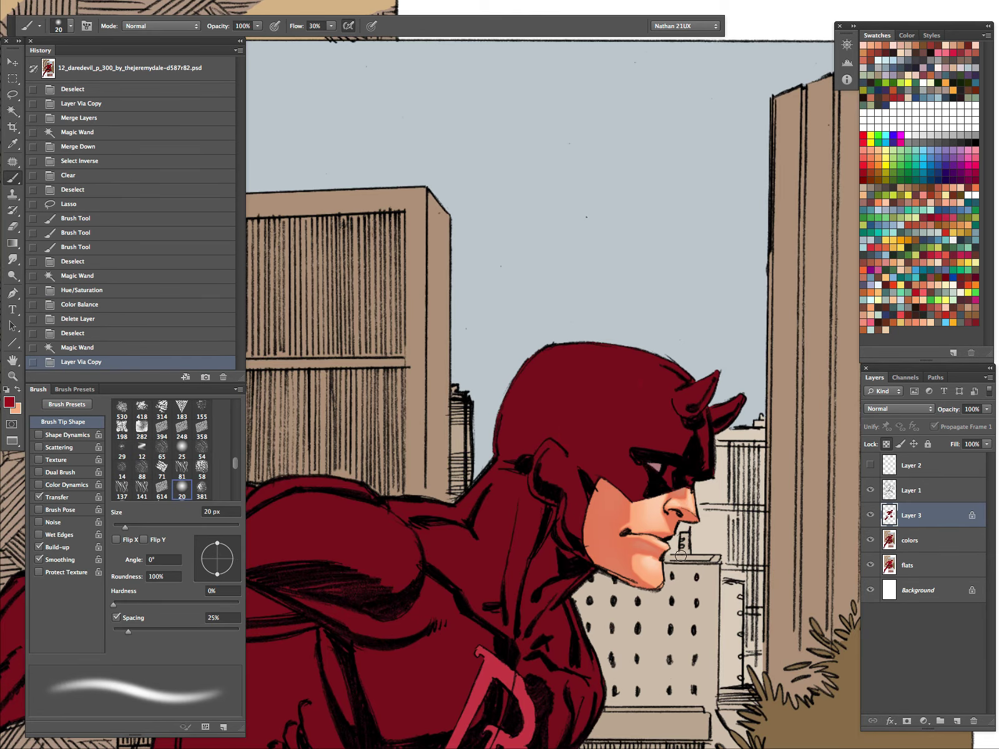
key(bracketright)
drag(677, 388, 609, 447)
key(ctrl+z)
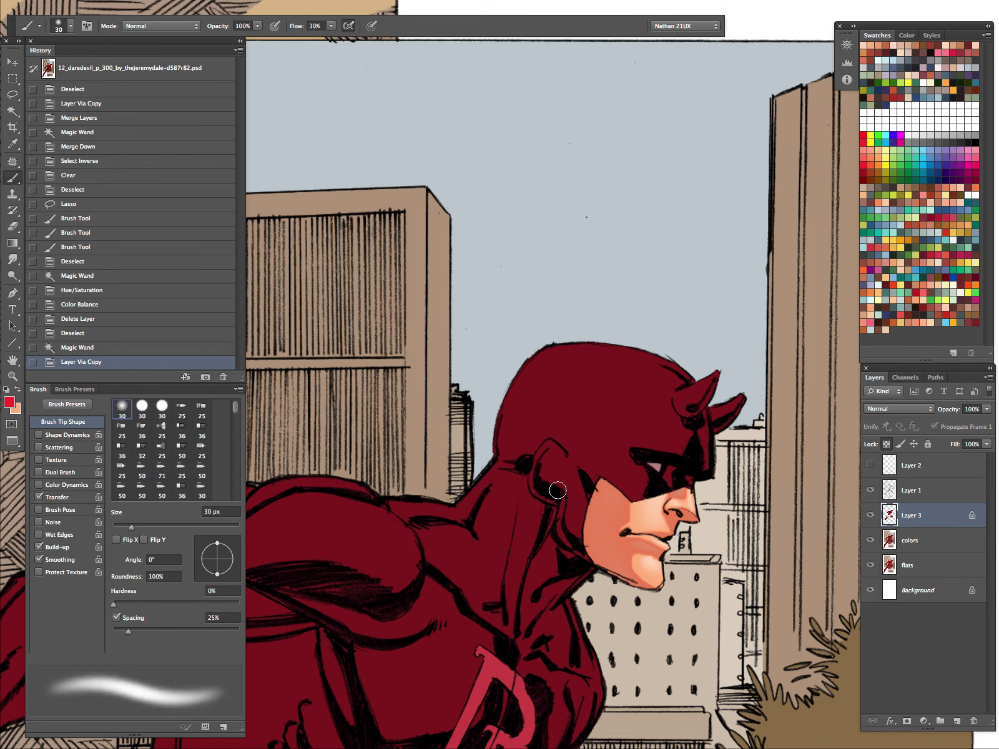
Lasso the horns on Layer 3, paint soft bright red light on them with varied brush sizes, and deselect
key(l)
mouse_move(720, 371)
mouse_down()
mouse_move(673, 397)
mouse_move(675, 411)
mouse_move(686, 415)
mouse_move(699, 397)
mouse_move(737, 418)
mouse_up()
key(b)
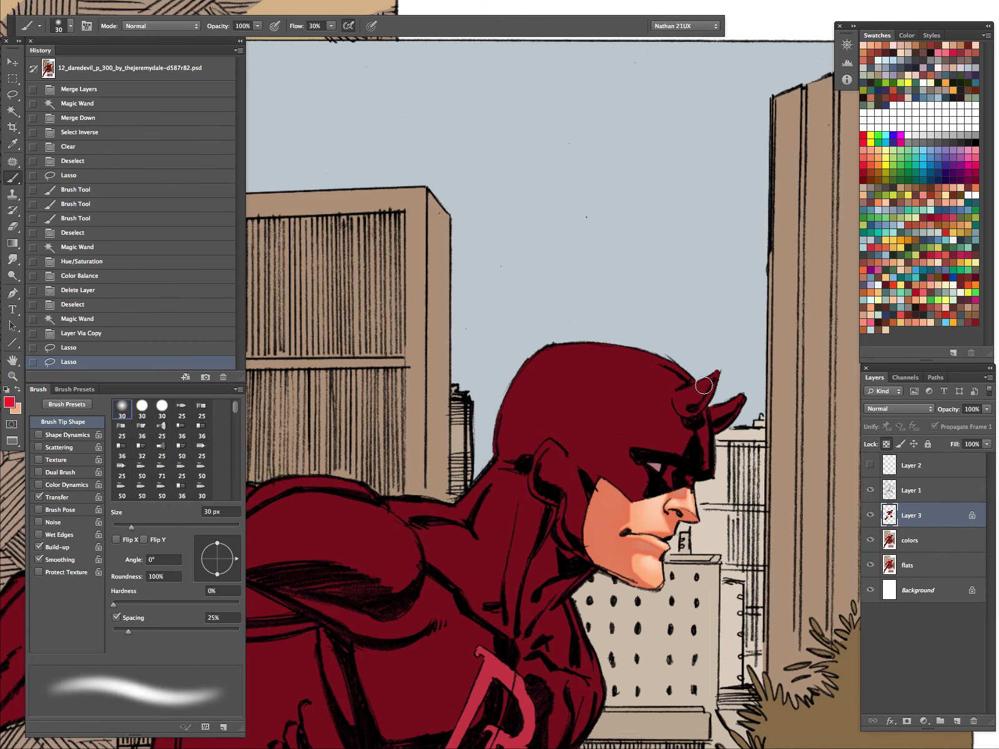
key(])
mouse_move(684, 395)
mouse_down()
mouse_move(700, 388)
mouse_move(691, 397)
mouse_move(730, 402)
mouse_move(719, 410)
mouse_up()
key([)
key([)
drag(647, 425, 674, 451)
key(l)
key(super+d)
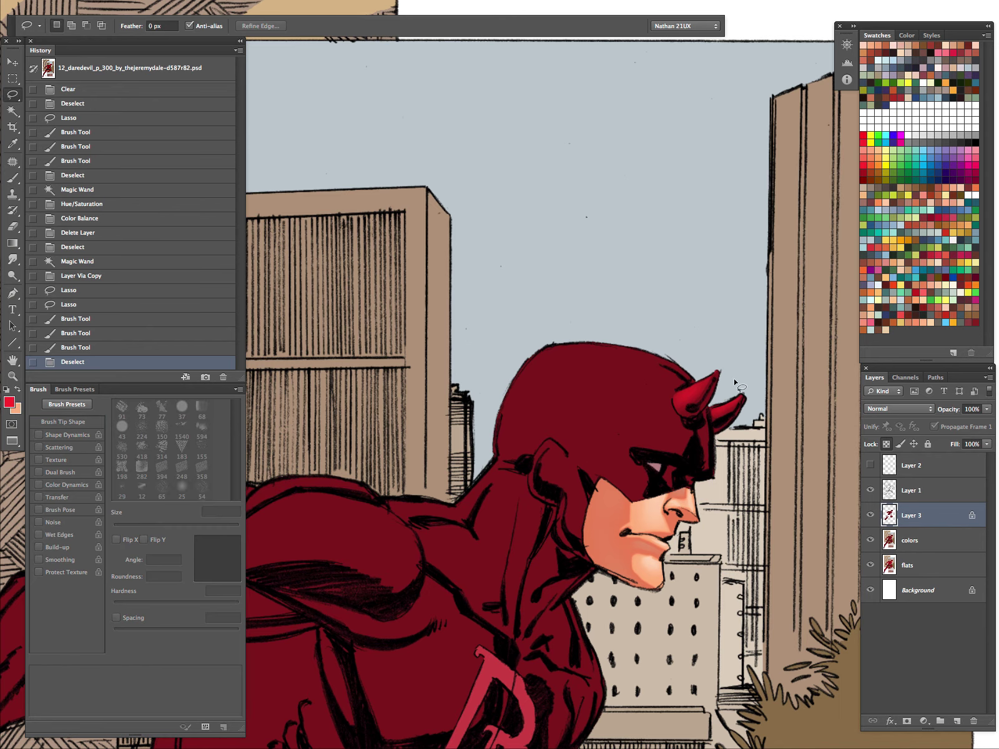
Lasso smaller planes on both horns, brush in more bright red, and deselect
mouse_move(699, 388)
mouse_down()
mouse_move(684, 409)
mouse_move(702, 379)
mouse_move(715, 425)
mouse_move(744, 392)
mouse_move(693, 400)
mouse_move(740, 395)
mouse_up()
key(b)
key(l)
key(ctrl+d)
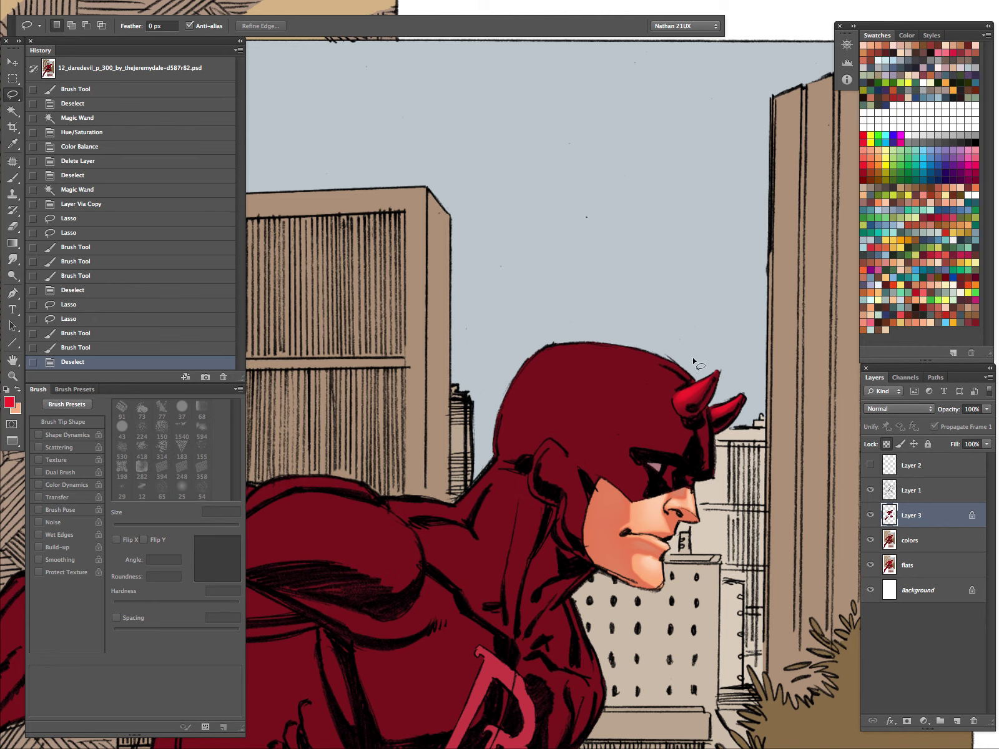
Show the head-plane guide on Layer 2 at 50% opacity and move it to line up with the cowl
click(872, 466)
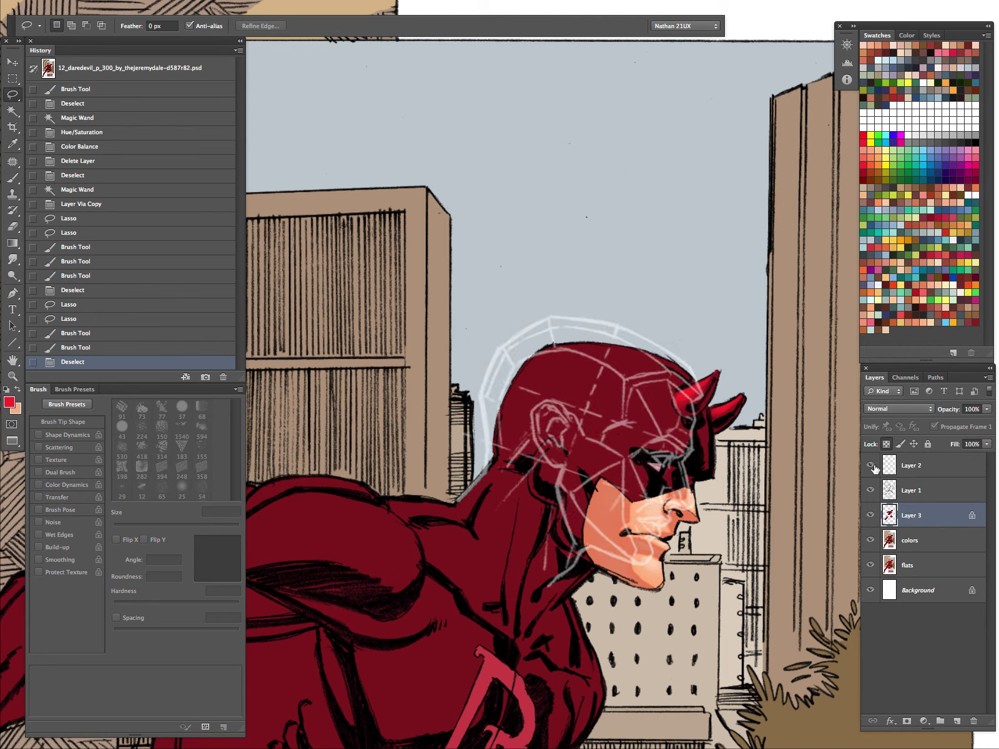
click(891, 473)
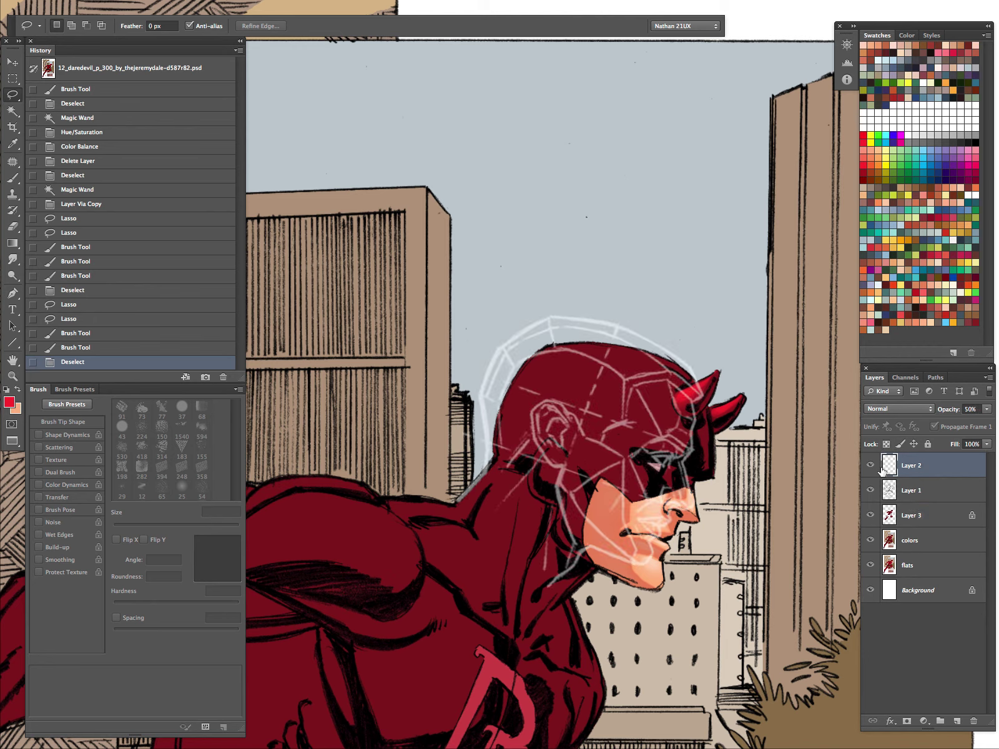
key(5)
key(v)
drag(655, 472, 679, 461)
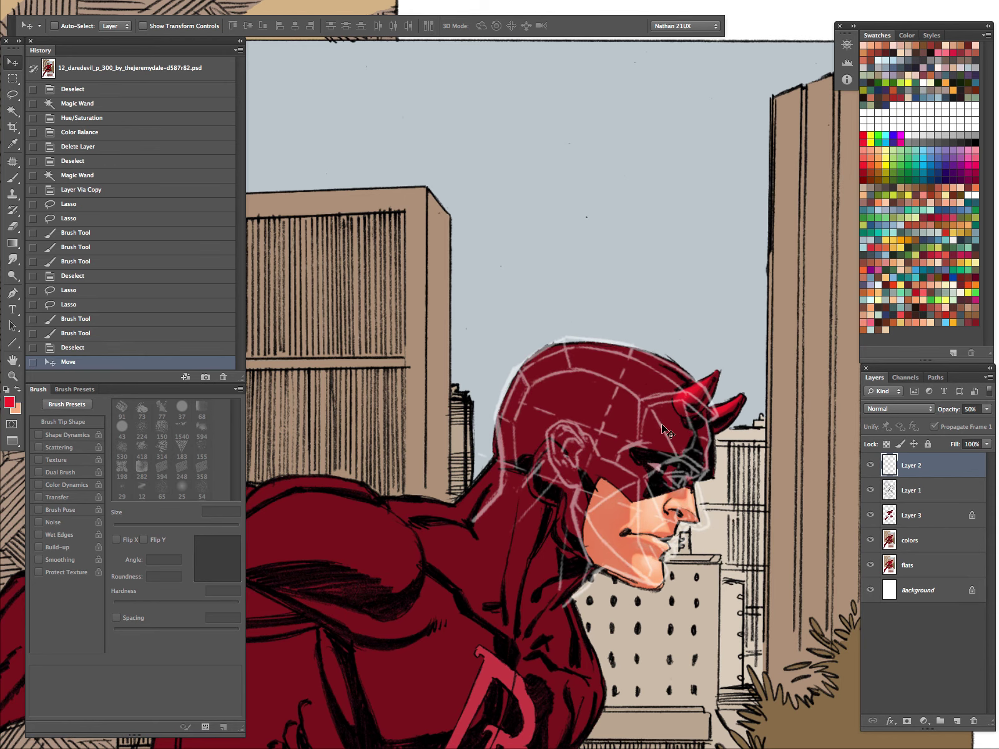
On Layer 3, lasso the upper light plane of the cowl from the brow around the skull, following the Layer 2 guide
click(870, 466)
click(879, 526)
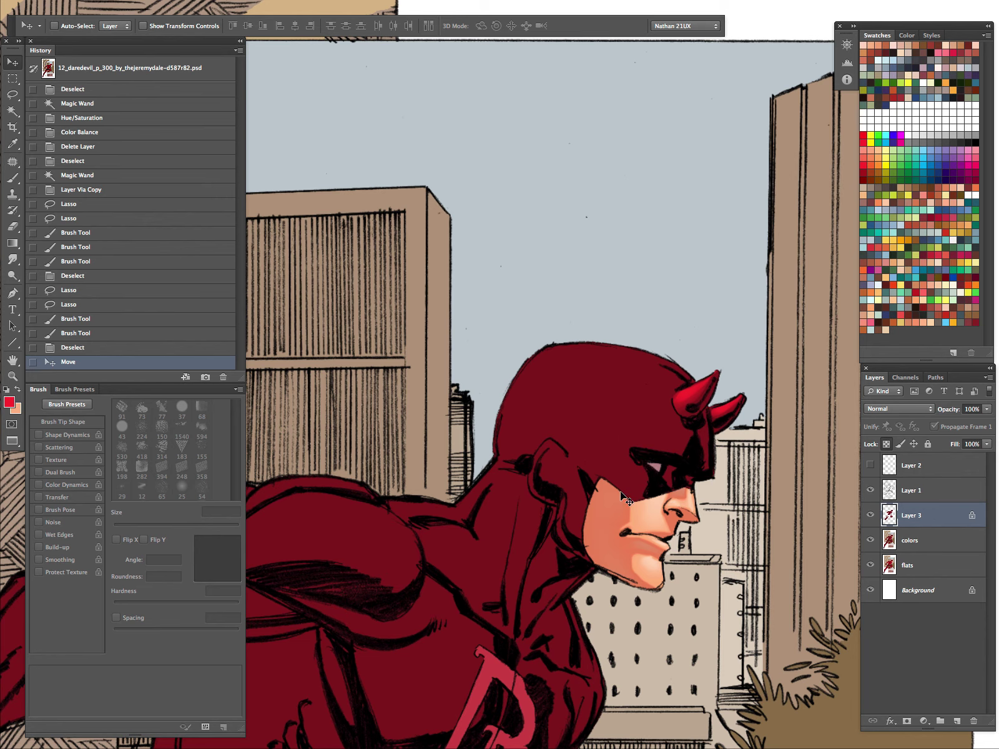
click(869, 466)
key(l)
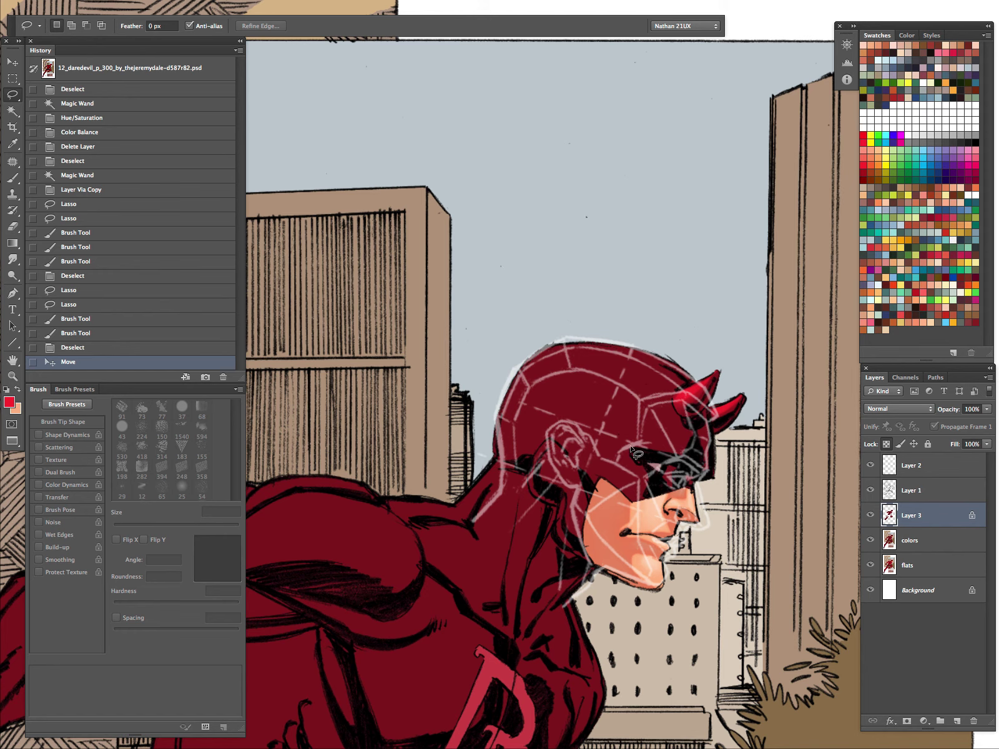
mouse_move(630, 444)
mouse_down()
mouse_move(609, 406)
mouse_move(559, 390)
mouse_move(518, 412)
mouse_move(472, 391)
mouse_move(773, 380)
mouse_move(752, 493)
mouse_up()
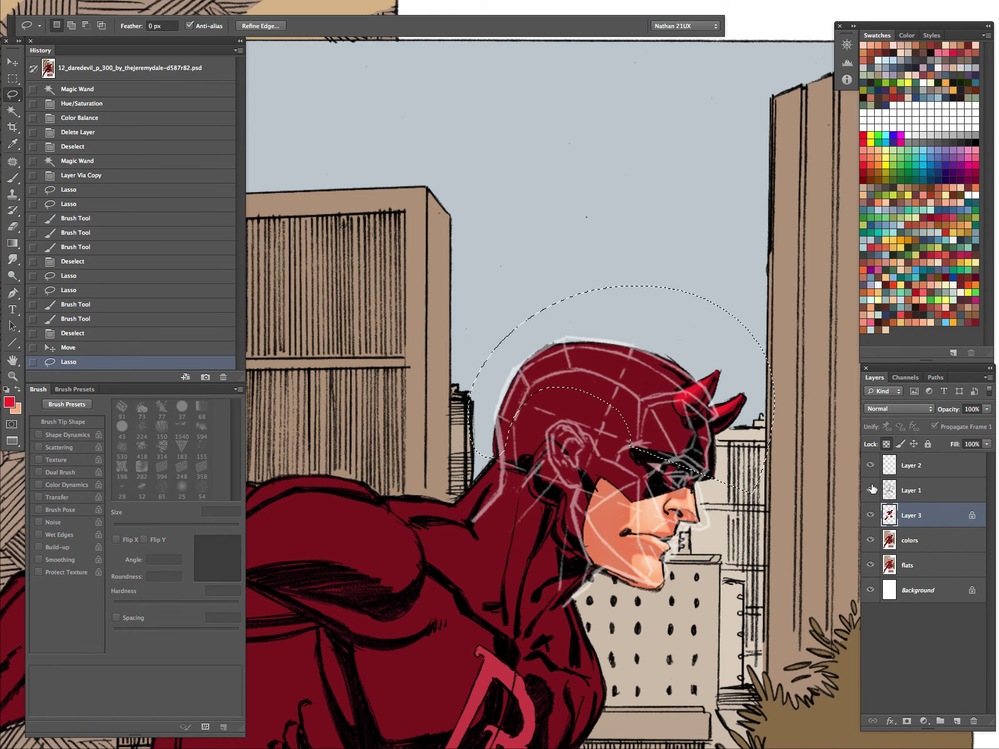
Hide the Layer 2 guide, subtract the front of the mask and the horns from the cowl selection, and ready the brush with selection edges hidden
click(871, 465)
mouse_move(678, 462)
mouse_down()
mouse_move(693, 442)
mouse_move(698, 415)
mouse_move(726, 379)
mouse_move(827, 419)
mouse_move(628, 448)
mouse_up()
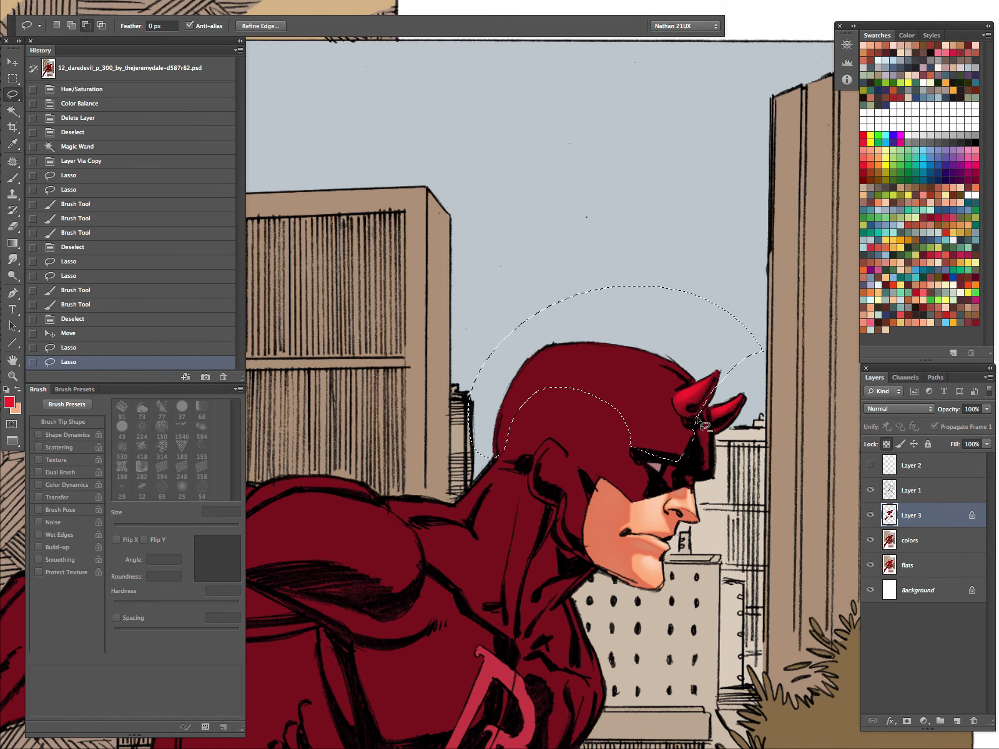
mouse_move(687, 424)
mouse_down()
mouse_move(674, 391)
mouse_move(730, 336)
mouse_move(727, 458)
mouse_move(719, 406)
mouse_up()
key(super+h)
key(b)
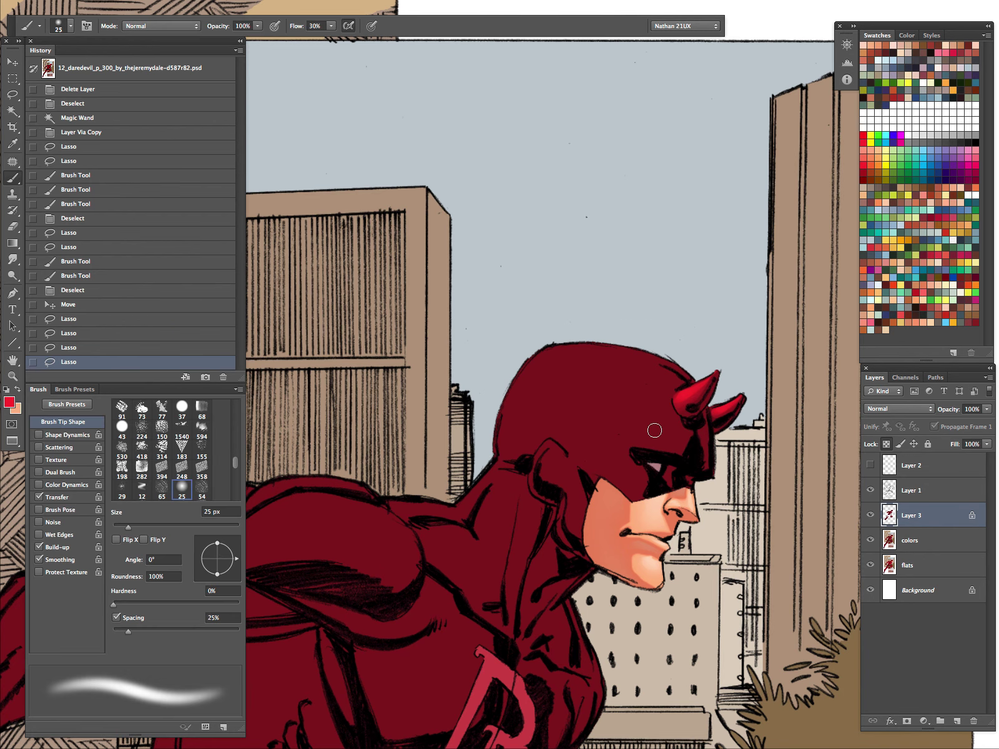
Enlarge the soft brush to 125 px, paint bright red over the selected top of the cowl, and deselect
key(bracketright)
key(bracketright)
key(bracketright)
key(bracketright)
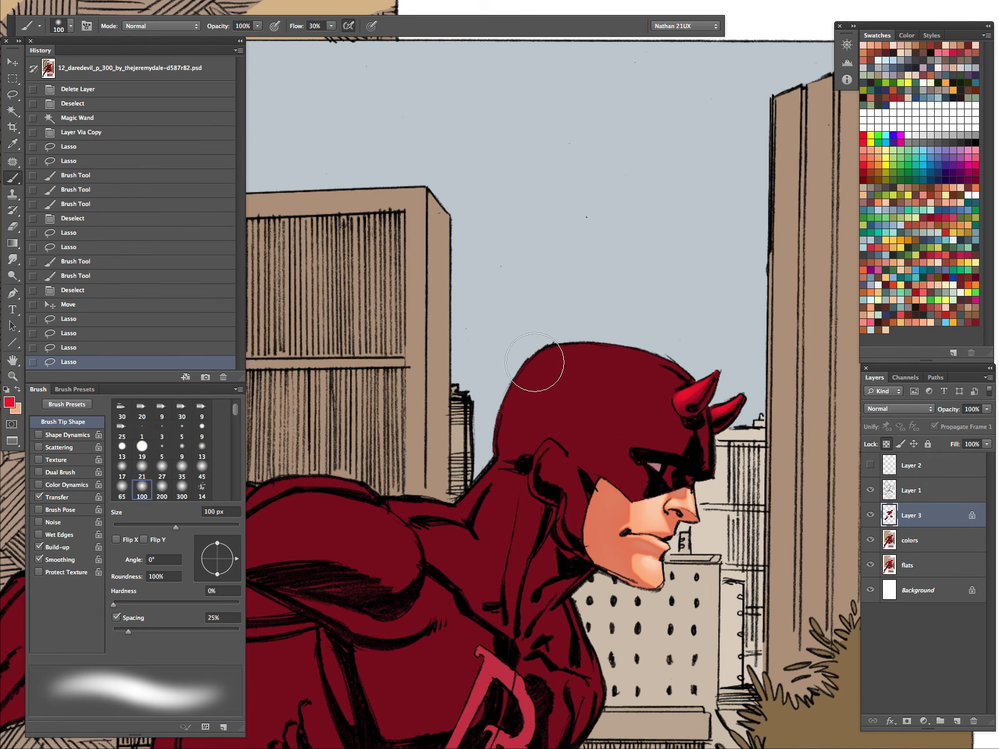
drag(495, 363, 687, 387)
key(super+z)
drag(564, 344, 671, 377)
click(550, 343)
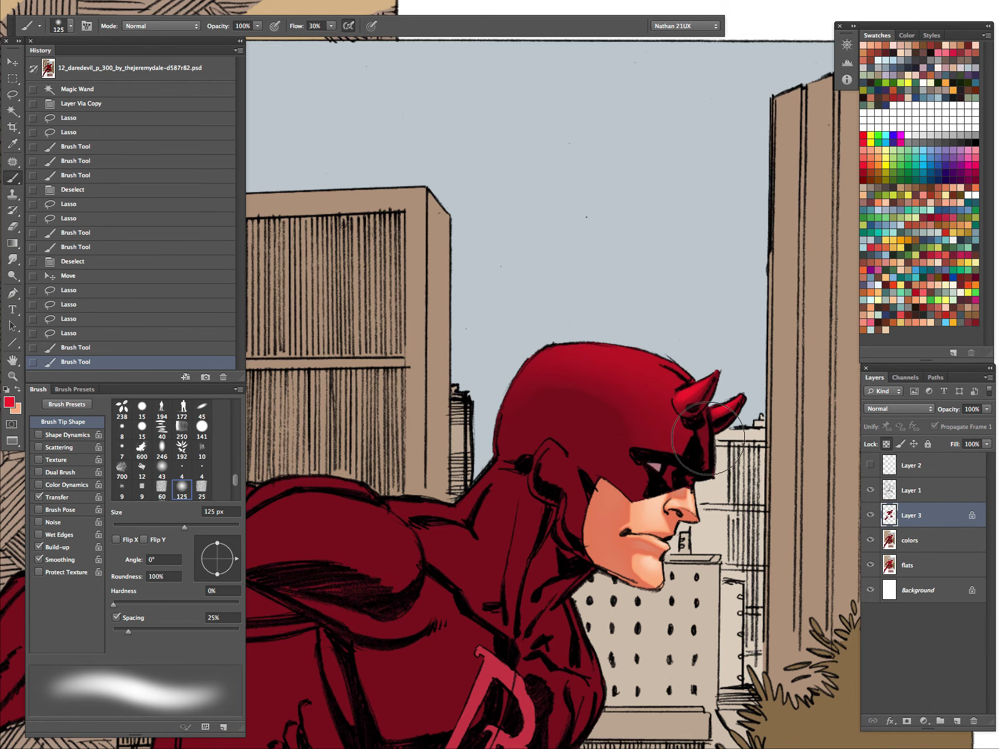
key(l)
key(ctrl+d)
Lasso the front plane of the mask above the nose, brush in bright red at 90 px, and deselect
mouse_move(707, 464)
mouse_down()
mouse_move(668, 442)
mouse_move(680, 454)
mouse_up()
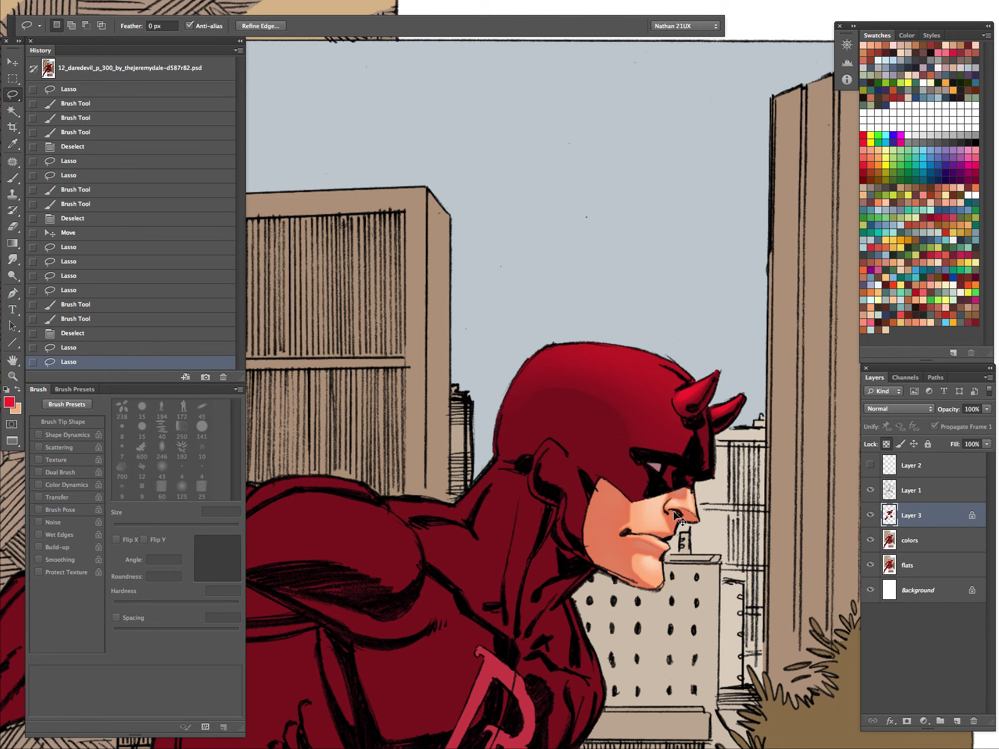
key(b)
key(bracketleft)
key(bracketleft)
mouse_move(644, 453)
mouse_down()
mouse_move(733, 470)
mouse_move(711, 469)
mouse_move(780, 466)
mouse_up()
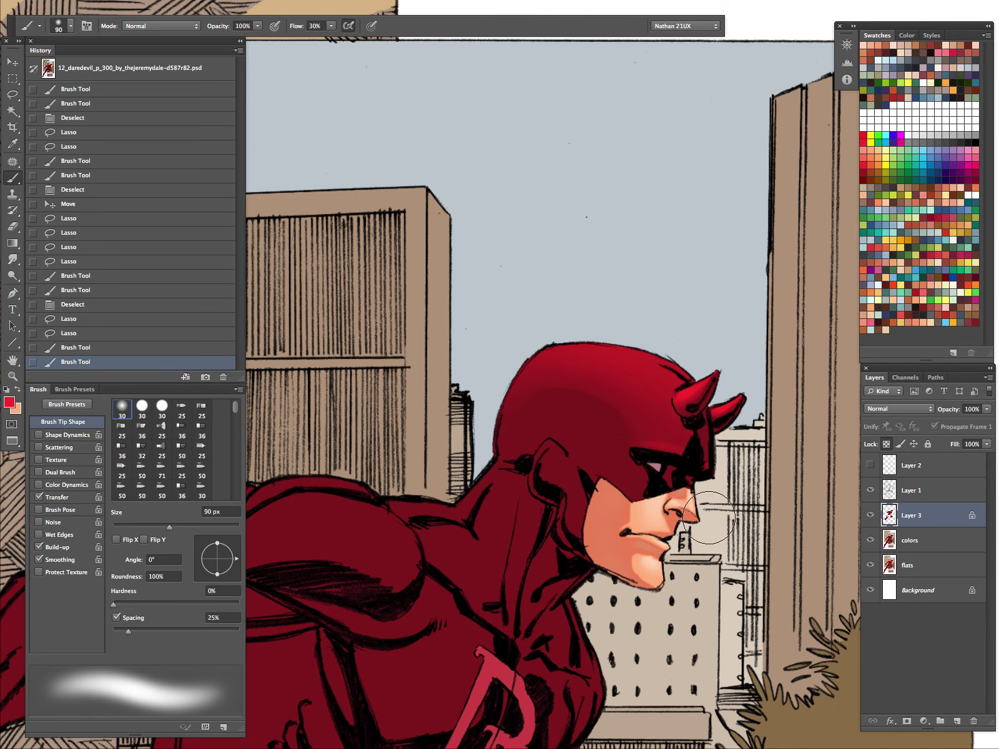
key(l)
key(ctrl+d)
Lasso the forehead plane of the cowl behind the near horn, brush in bright red with selection edges hidden, and deselect
mouse_move(706, 429)
mouse_down()
mouse_move(701, 484)
mouse_move(686, 414)
mouse_move(687, 444)
mouse_move(635, 444)
mouse_move(592, 341)
mouse_move(670, 372)
mouse_move(673, 394)
mouse_move(694, 431)
mouse_up()
key(super+d)
mouse_move(556, 369)
mouse_down()
mouse_move(671, 417)
mouse_move(663, 471)
mouse_up()
key(b)
key(super+h)
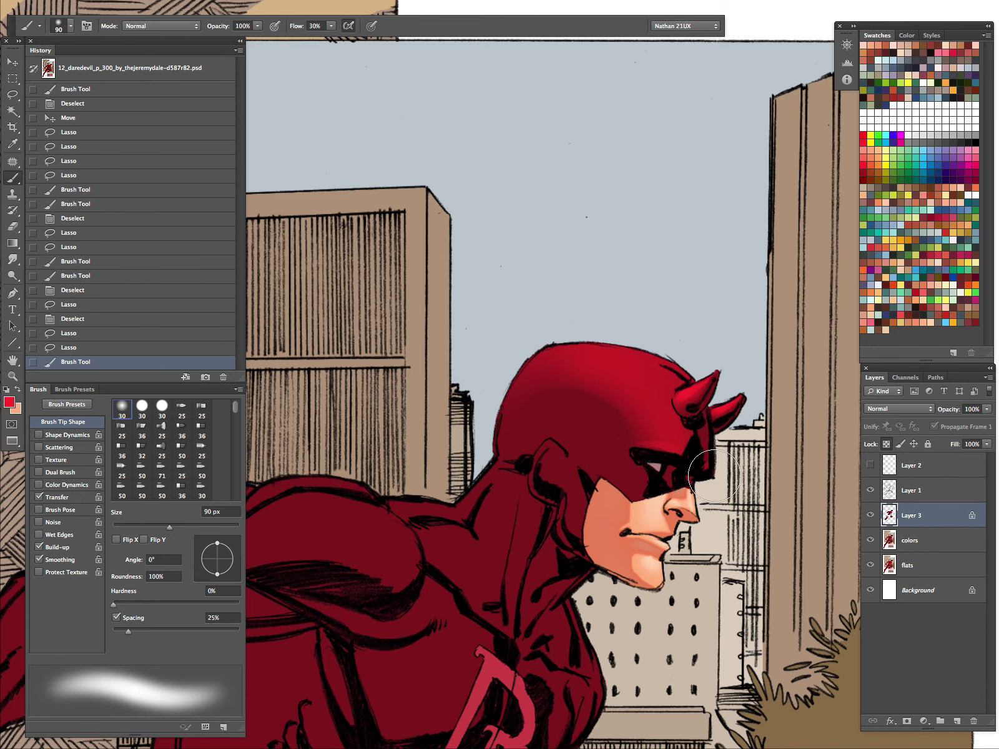
key(l)
key(ctrl+d)
Lasso the brow area below the near horn, brush a soft bright red light over it, and deselect
mouse_move(634, 413)
mouse_down()
mouse_move(510, 380)
mouse_move(581, 342)
mouse_move(680, 370)
mouse_move(678, 417)
mouse_up()
key(b)
key(super+h)
mouse_move(626, 380)
mouse_down()
mouse_move(675, 435)
mouse_move(706, 406)
mouse_move(823, 368)
mouse_up()
key(super+z)
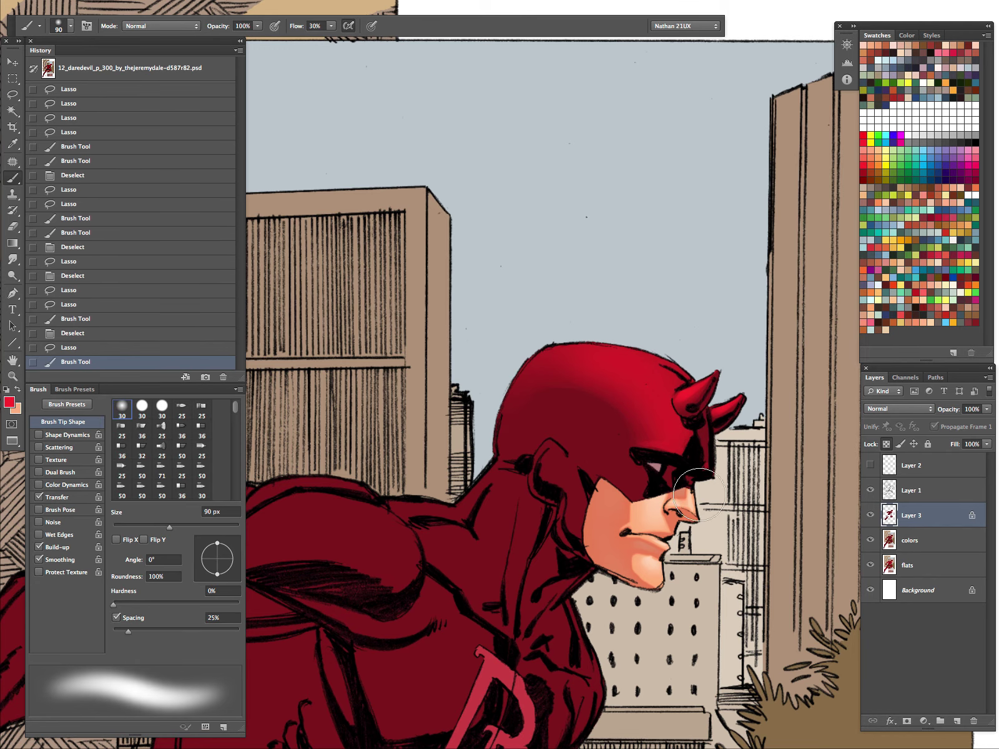
key(l)
key(ctrl+d)
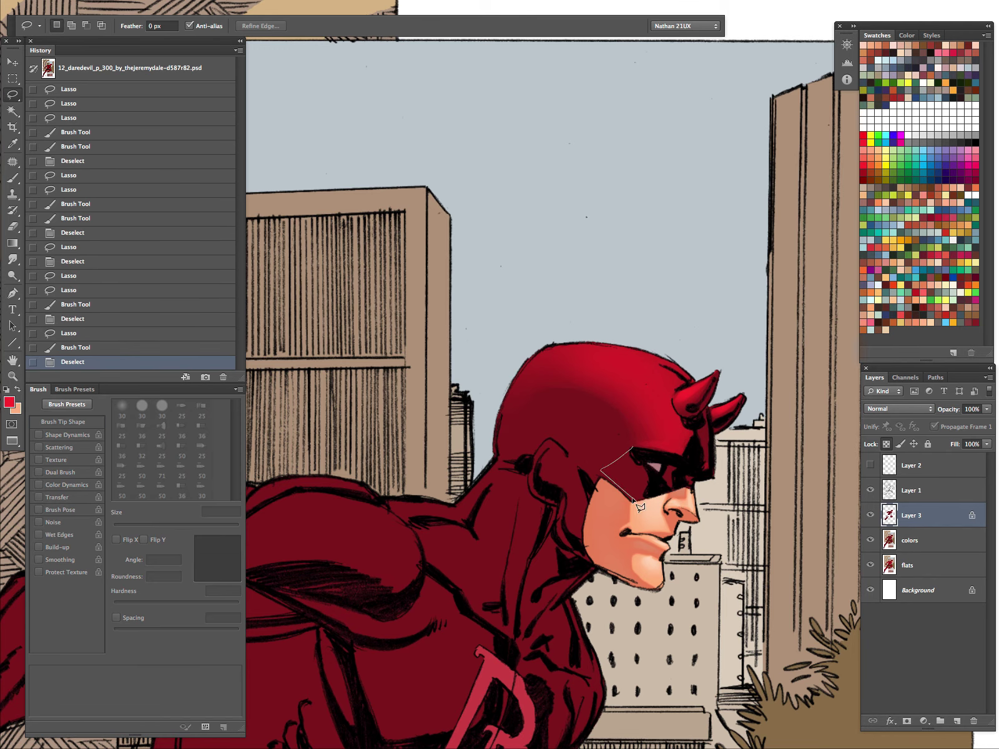
drag(656, 476, 643, 448)
key(b)
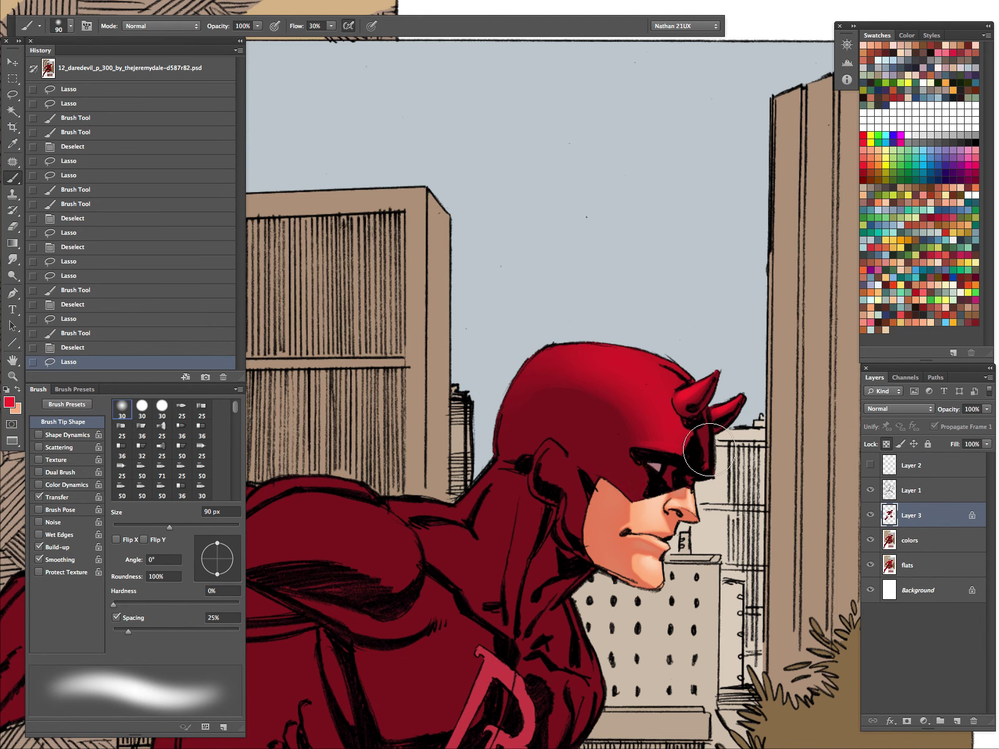
click(871, 465)
click(871, 466)
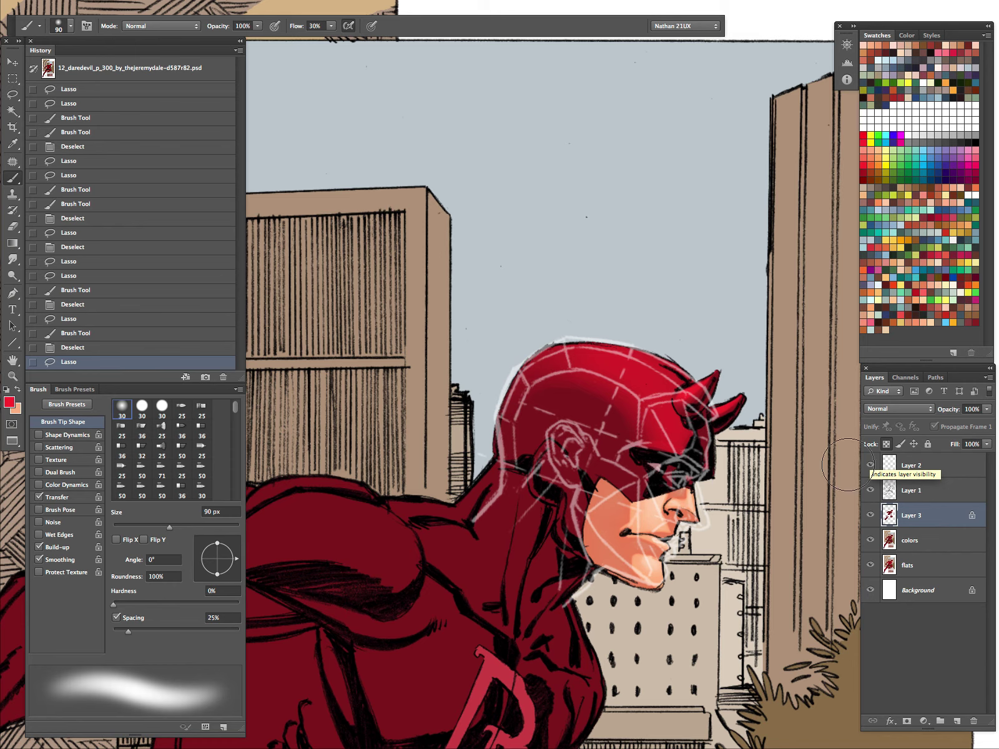
click(871, 465)
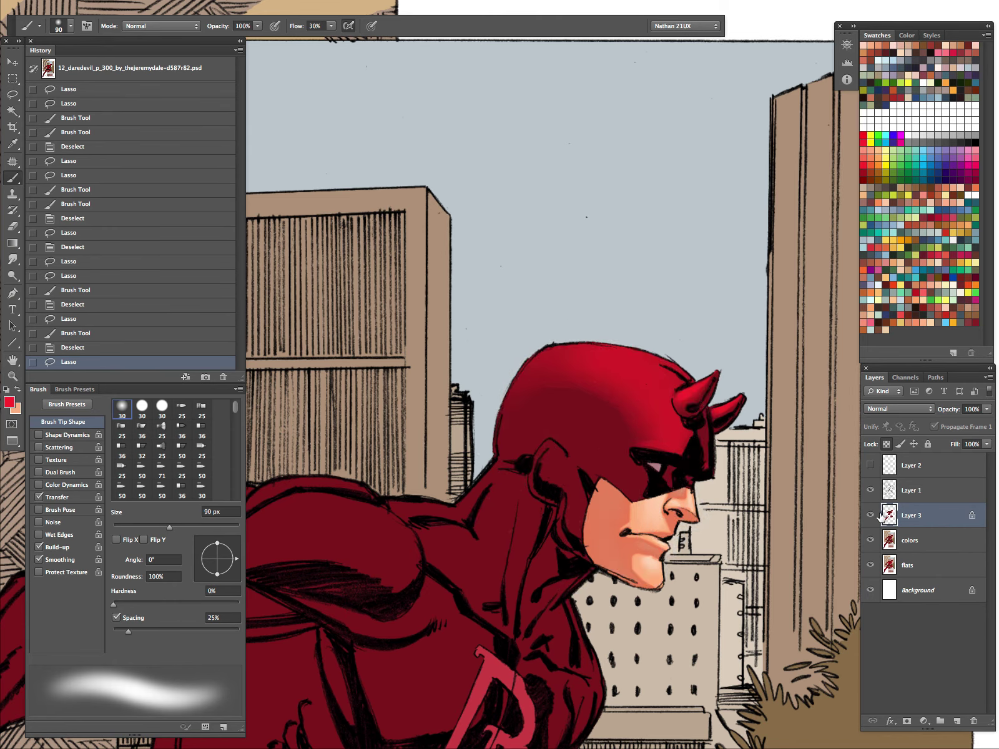
key(ctrl+d)
key(l)
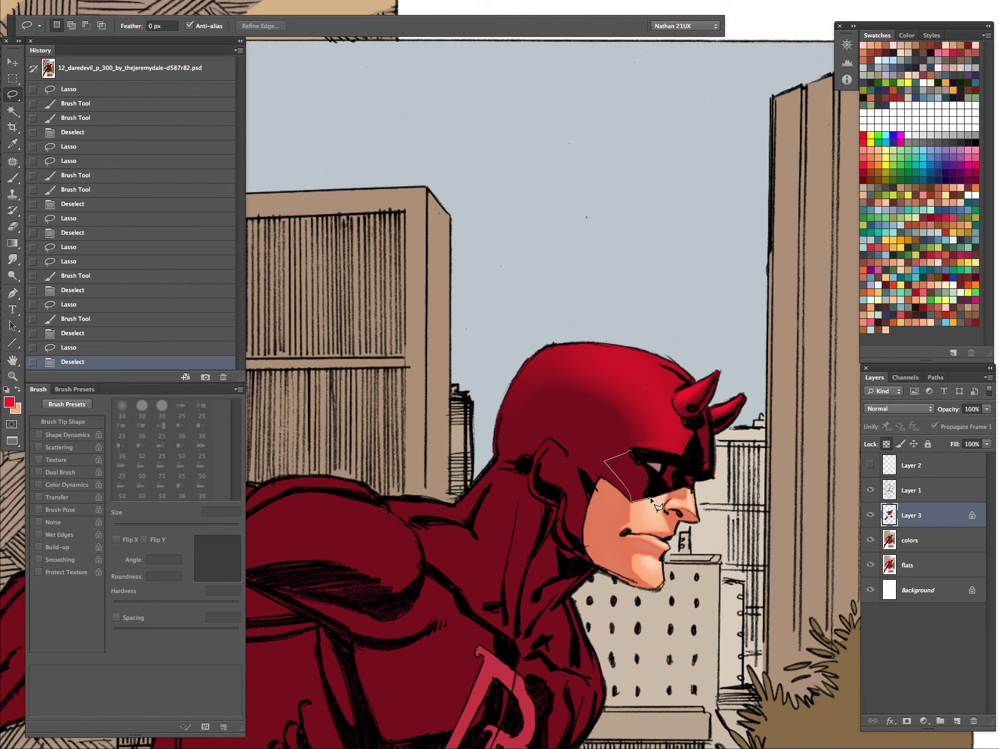
Lasso the side plane of the mask beside the eye, brush in bright red at 80 px, and deselect
drag(656, 481, 654, 490)
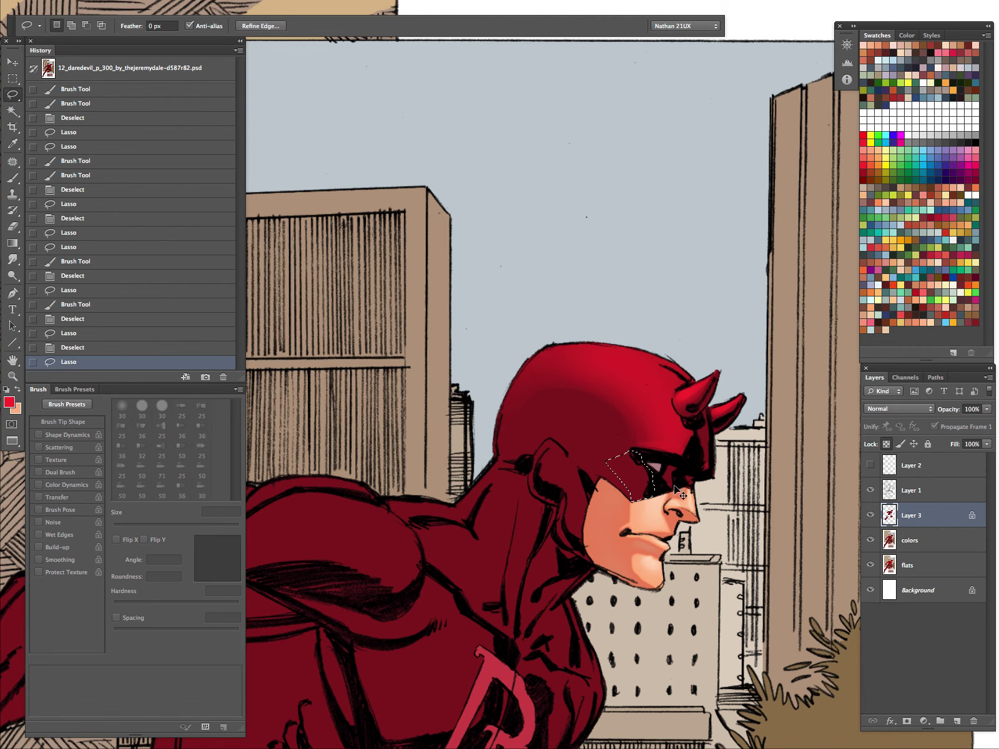
key(b)
drag(632, 468, 646, 474)
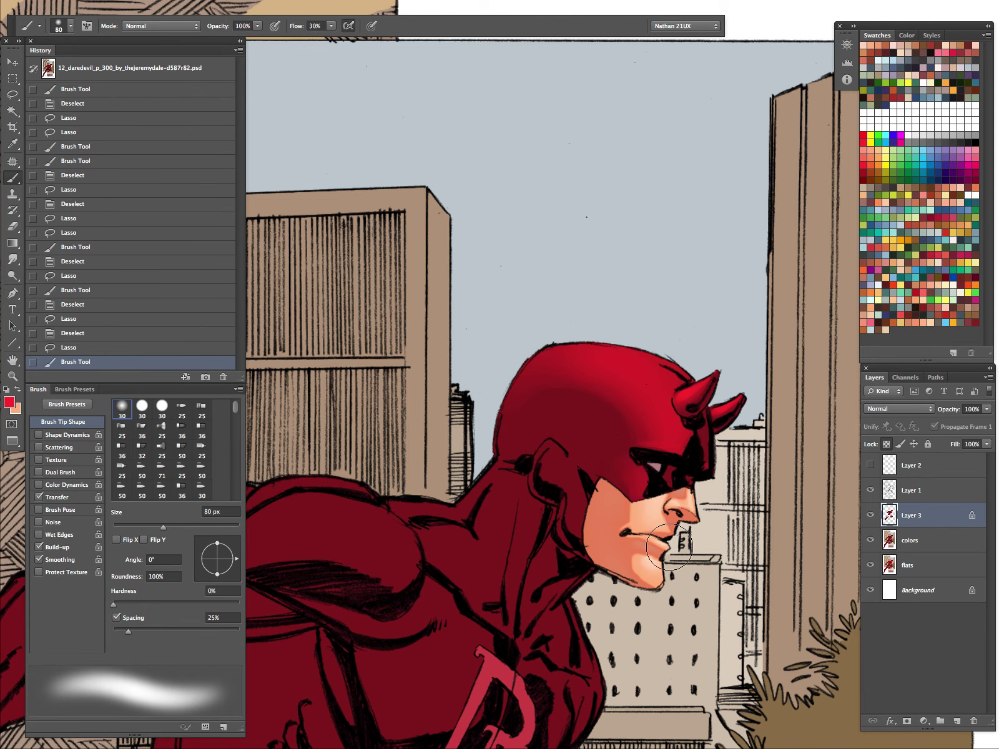
click(649, 468)
key(l)
key(ctrl+d)
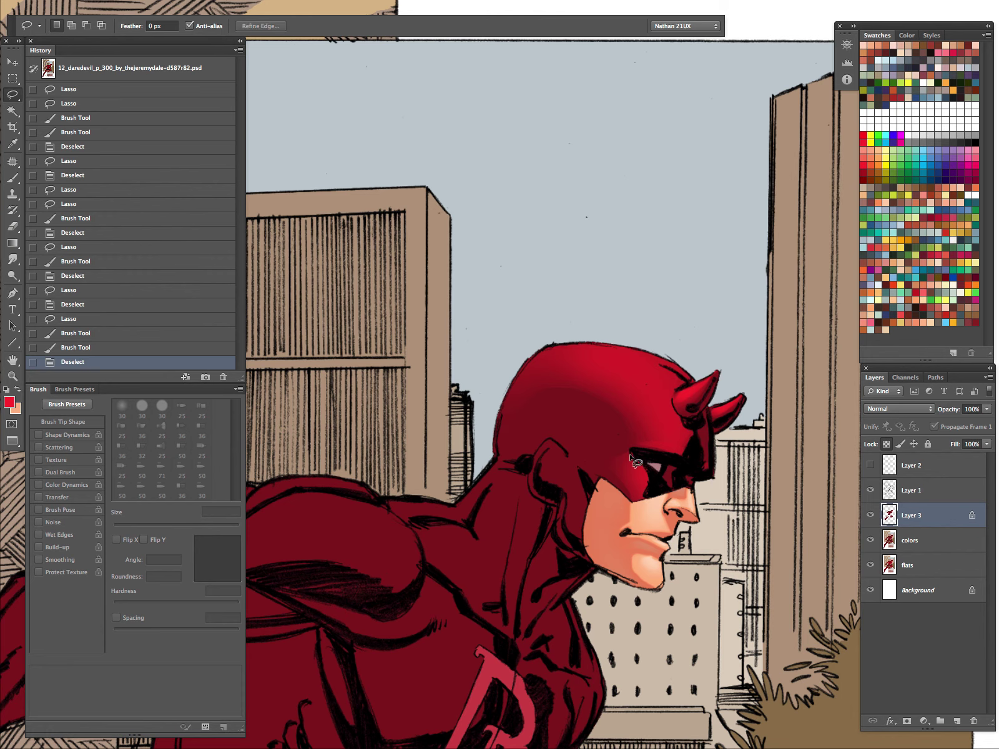
Lasso a smaller plane at the outer corner of the eye, brush in bright red, and deselect
drag(650, 487, 647, 445)
key(b)
click(646, 445)
key(l)
key(ctrl+d)
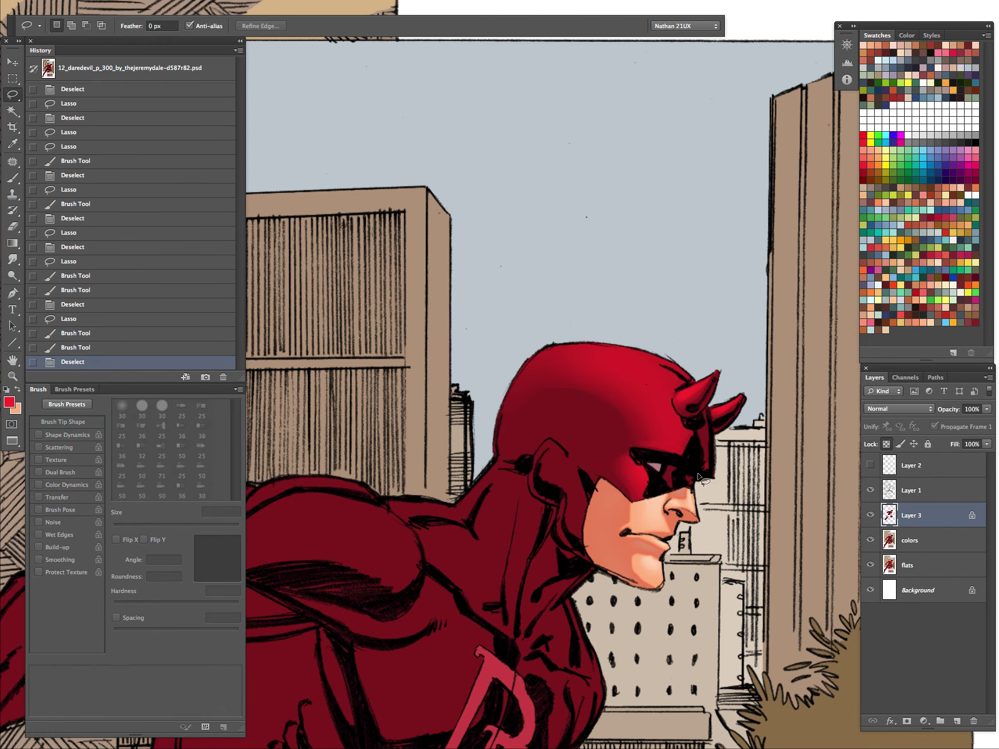
Lasso small planes on the front of the mask around the nose bridge, brush in bright red, and deselect
mouse_move(690, 479)
mouse_down()
mouse_move(704, 484)
mouse_move(695, 473)
mouse_move(702, 458)
mouse_up()
key(b)
key(l)
key(ctrl+d)
key(b)
key(l)
key(ctrl+d)
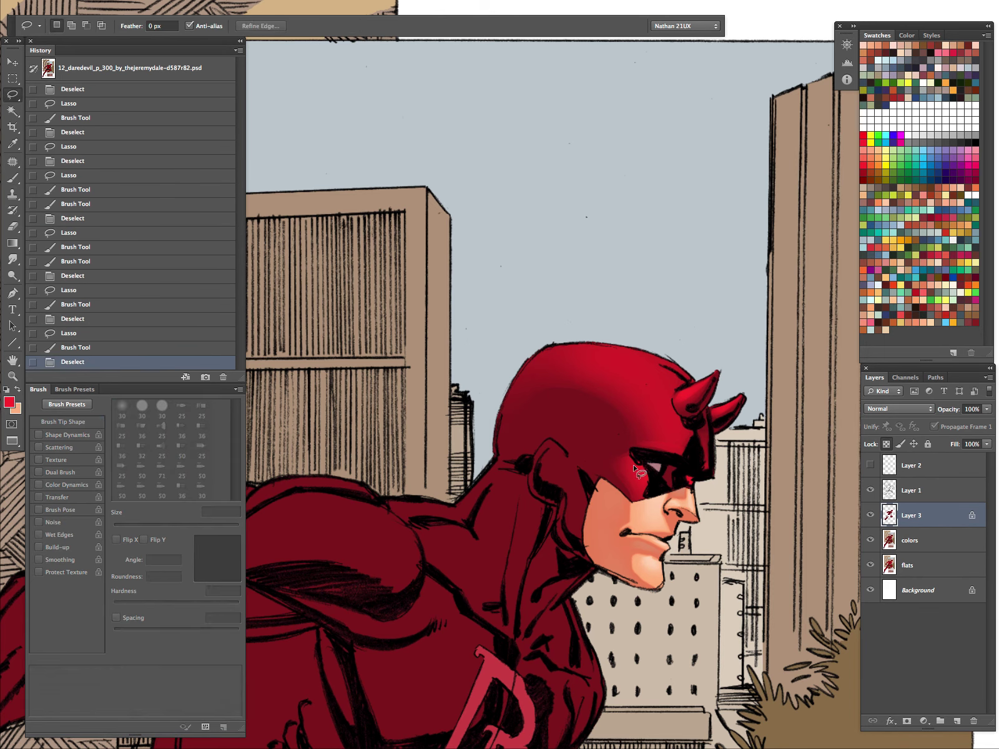
Brush more bright red into the mask's cheek plane beneath the eye and deselect
key(b)
drag(637, 429, 646, 482)
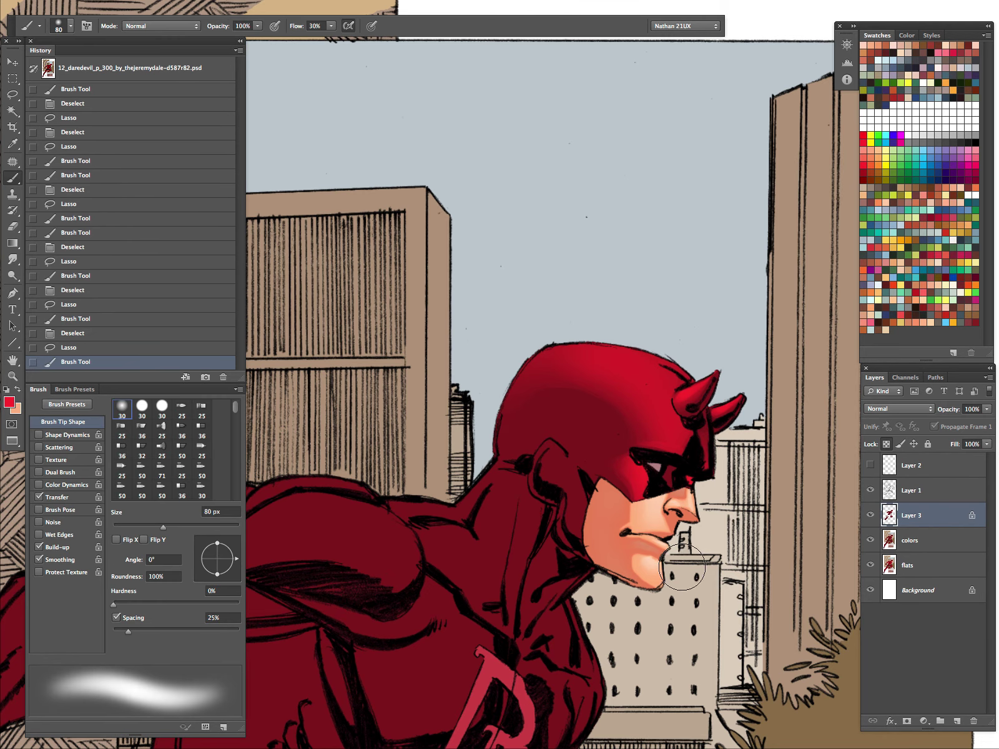
key(l)
key(ctrl+d)
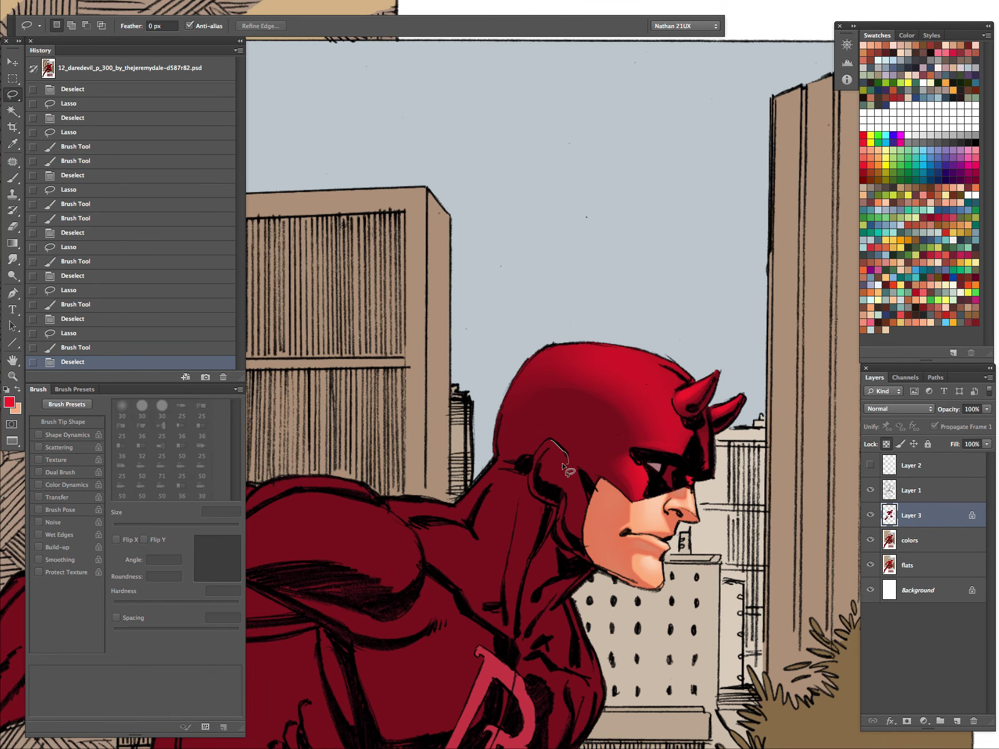
Lasso the rim of the ear in small sections and brush bright red along it with a smaller brush
drag(552, 441, 568, 457)
key(b)
key(l)
key(ctrl+d)
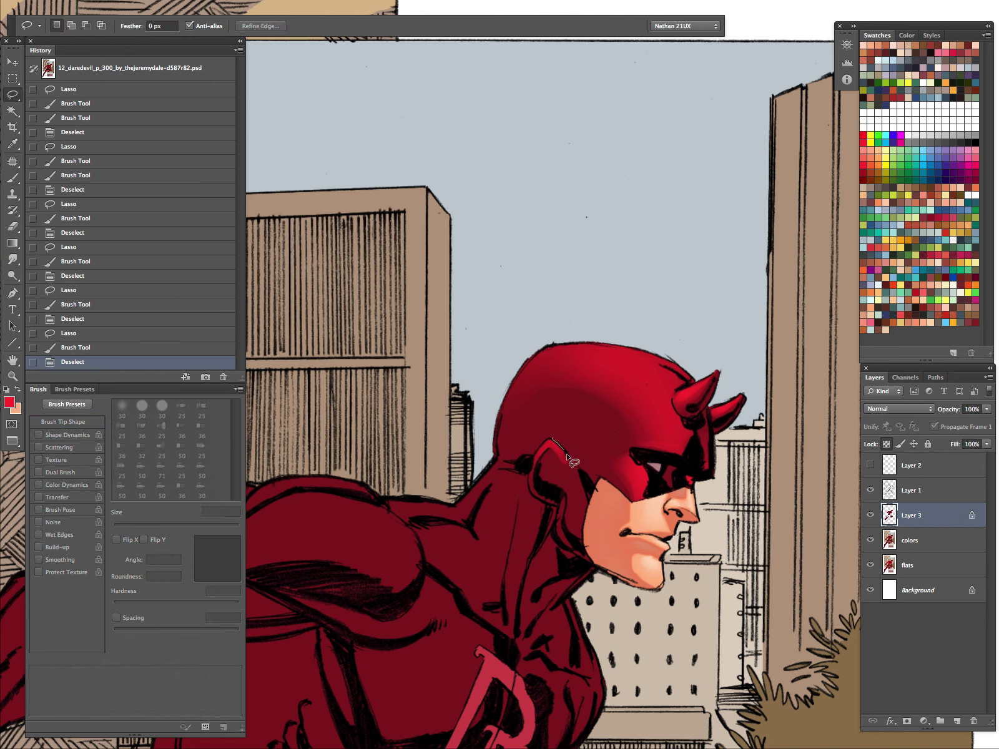
drag(563, 442, 560, 431)
key(b)
key([)
drag(680, 361, 690, 368)
Hide the panels and lasso a curved light plane around the top of the cowl down to the brow, leaving out the horns
key(Tab)
key(l)
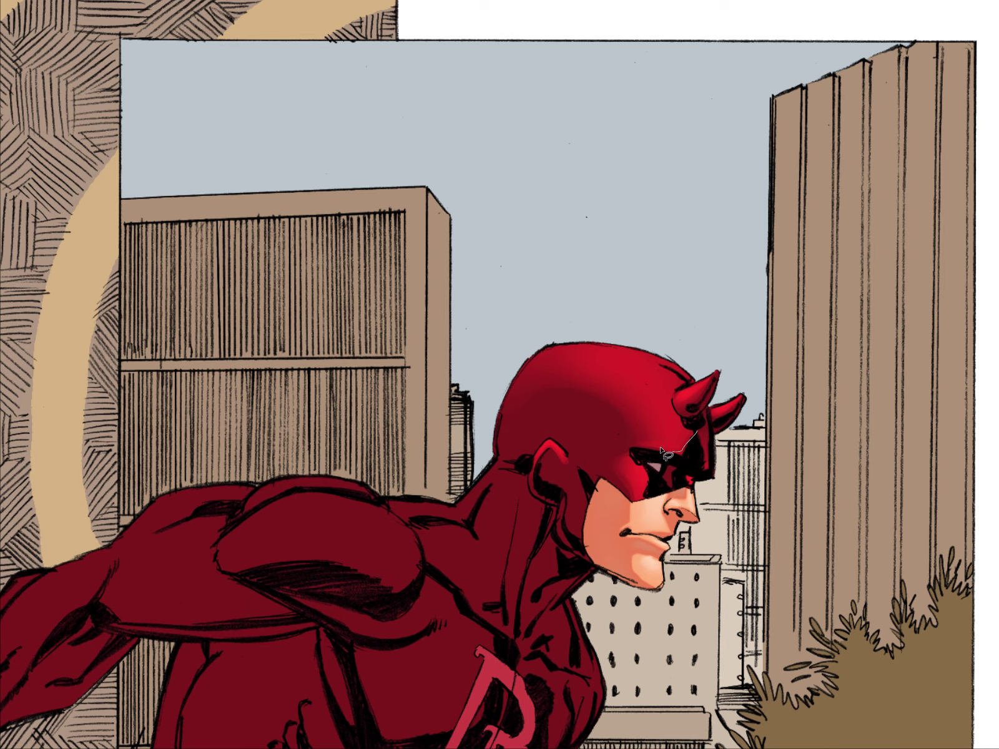
mouse_move(621, 404)
mouse_down()
mouse_move(535, 384)
mouse_move(501, 423)
mouse_move(518, 340)
mouse_move(695, 375)
mouse_up()
drag(685, 427, 763, 397)
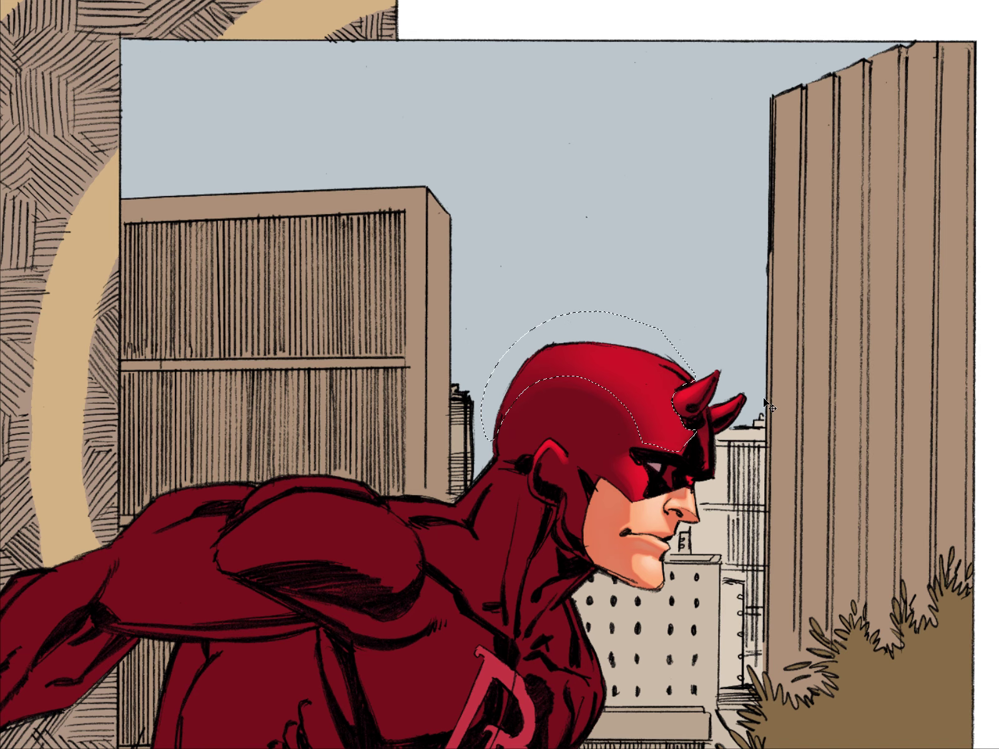